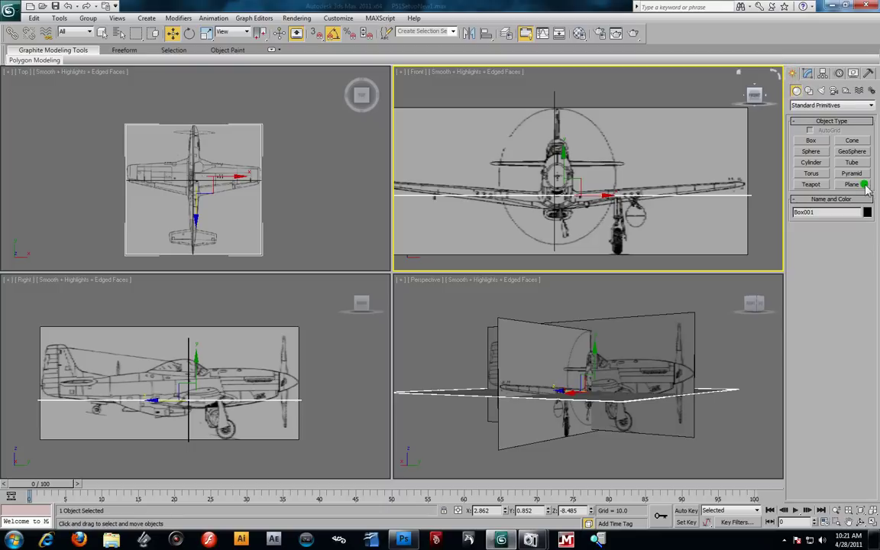
# - Create a cylinder on the Front reference plane using AutoGrid, with a radius of about 15.2 and a height of about 34
pyautogui.click(820, 163)
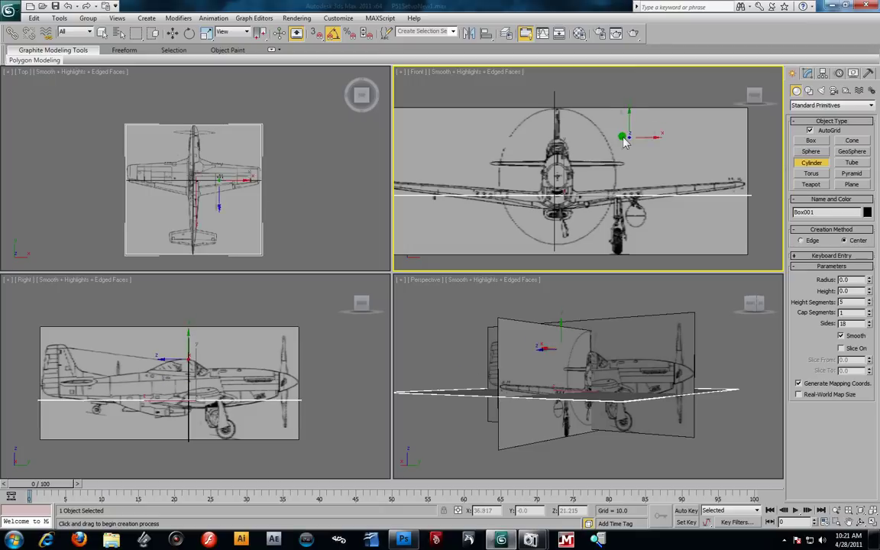
pyautogui.moveTo(619, 140); pyautogui.dragTo(625, 169)
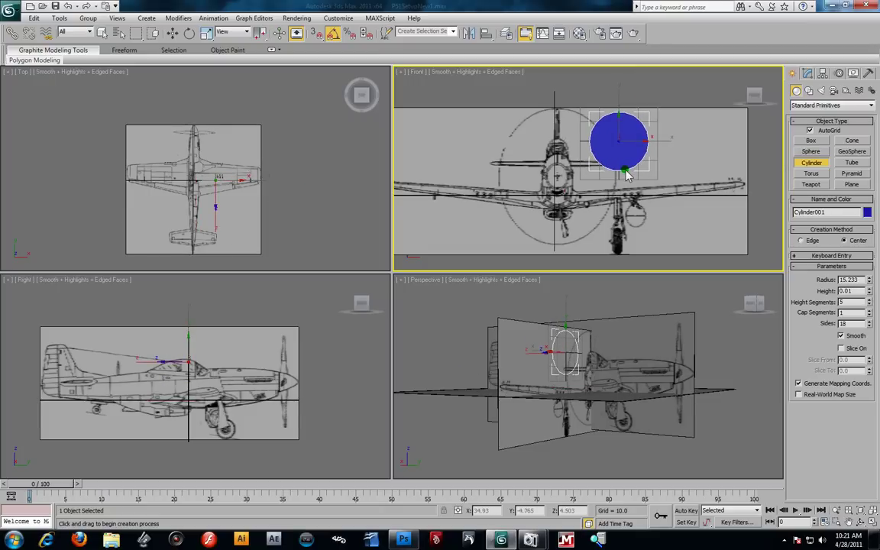
pyautogui.click(586, 106)
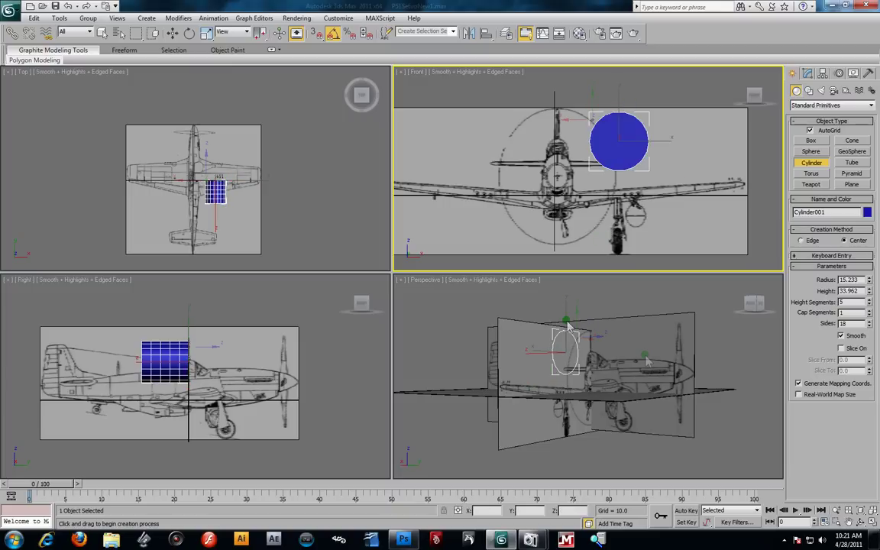
# - Select the cylinder together with the three blueprint planes and rotate them all half a turn about the vertical axis
pyautogui.keyDown('alt'); pyautogui.moveTo(567, 327); pyautogui.dragTo(628, 367, button='middle'); pyautogui.keyUp('alt')
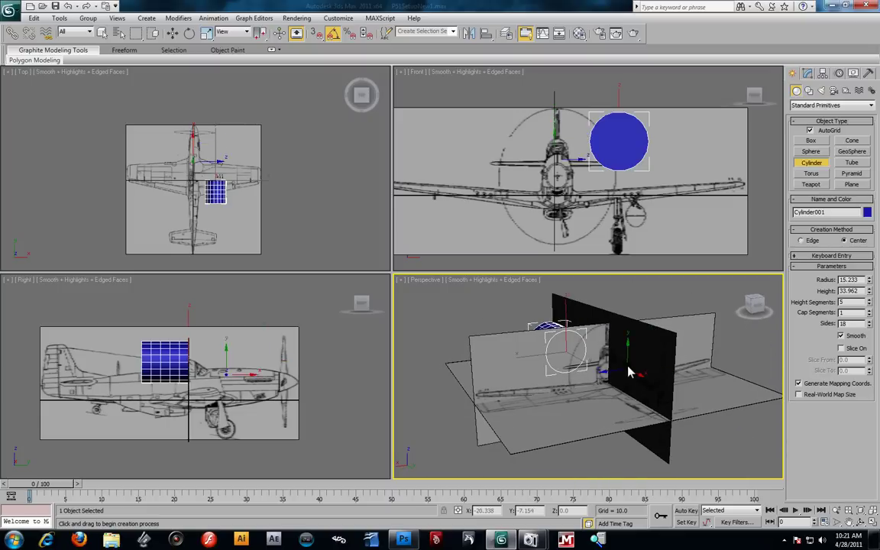
pyautogui.click(172, 33)
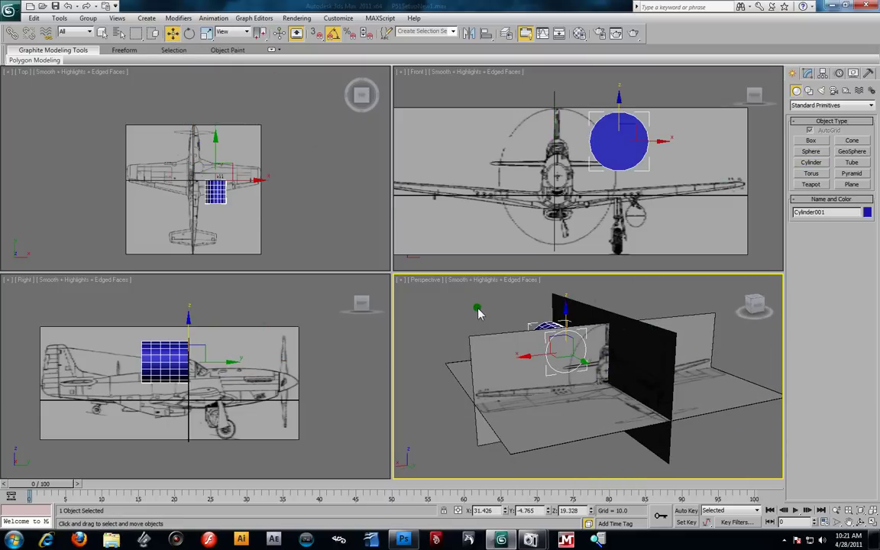
pyautogui.scroll(-2, 472, 318)
pyautogui.moveTo(479, 329); pyautogui.dragTo(785, 517)
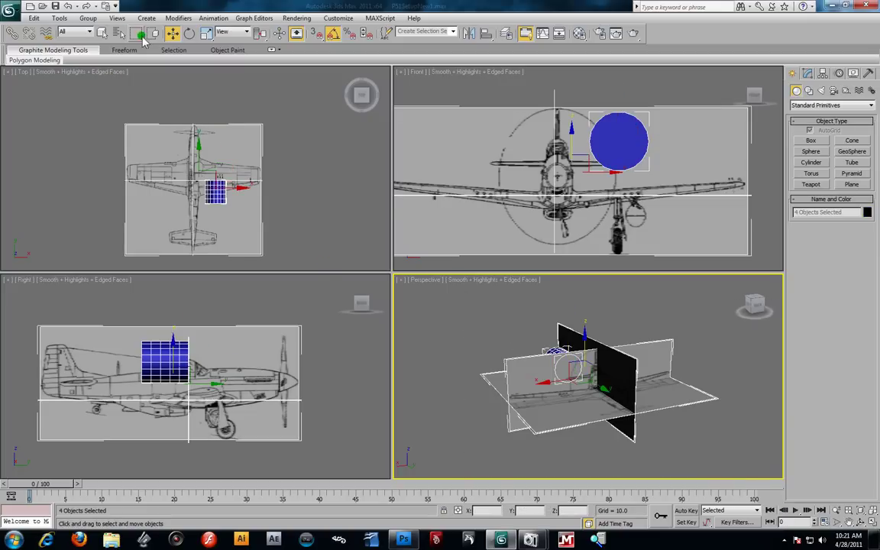
pyautogui.click(189, 34)
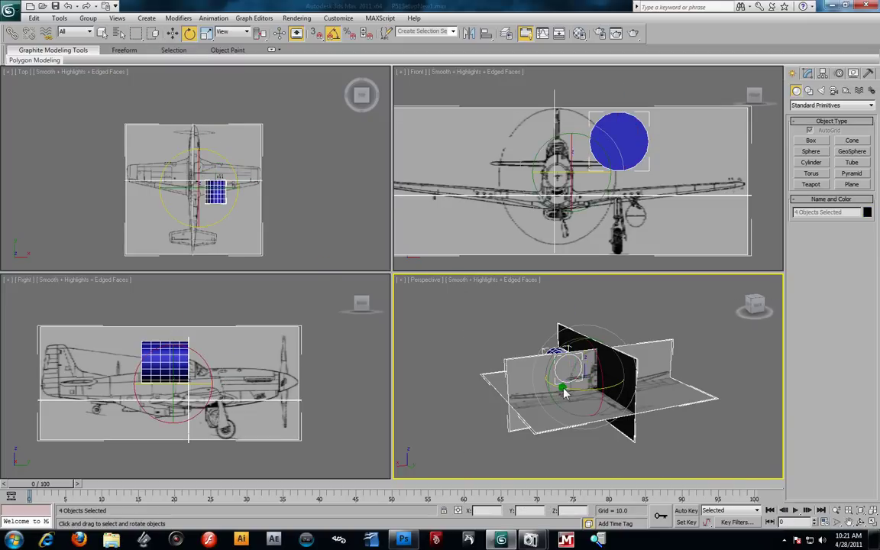
pyautogui.moveTo(591, 403); pyautogui.dragTo(660, 413)
pyautogui.keyDown('alt'); pyautogui.moveTo(668, 345); pyautogui.dragTo(500, 336, button='middle'); pyautogui.keyUp('alt')
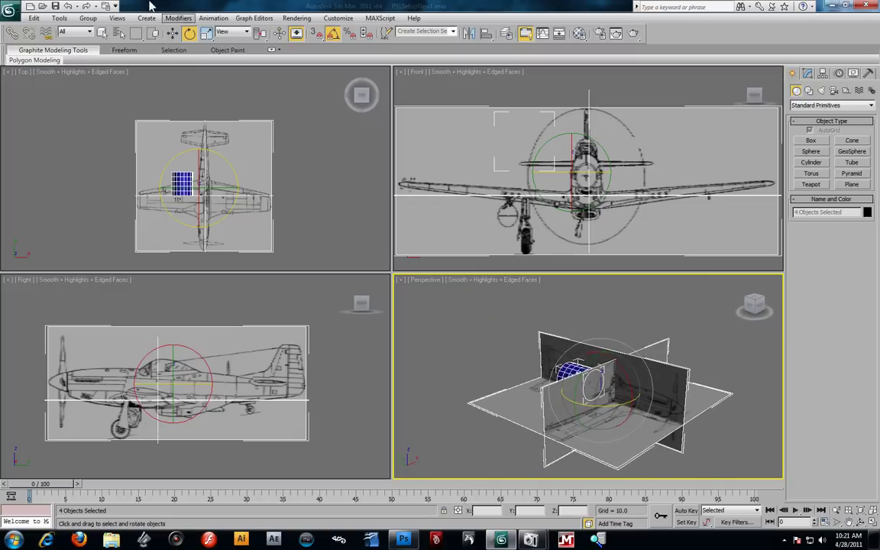
# - Move the cylinder along Y out in front of the front-view blueprint, to about Y -61.2
pyautogui.press('w')
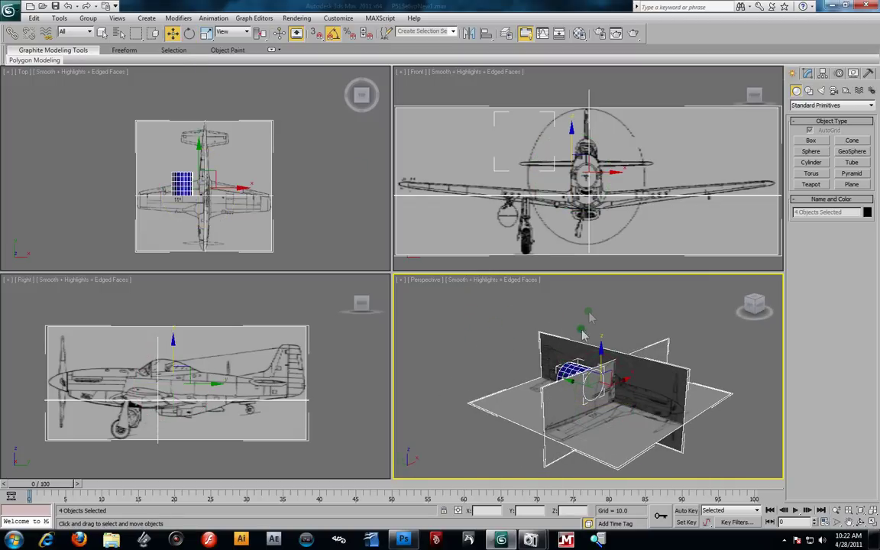
pyautogui.click(566, 374)
pyautogui.moveTo(569, 384); pyautogui.dragTo(601, 408)
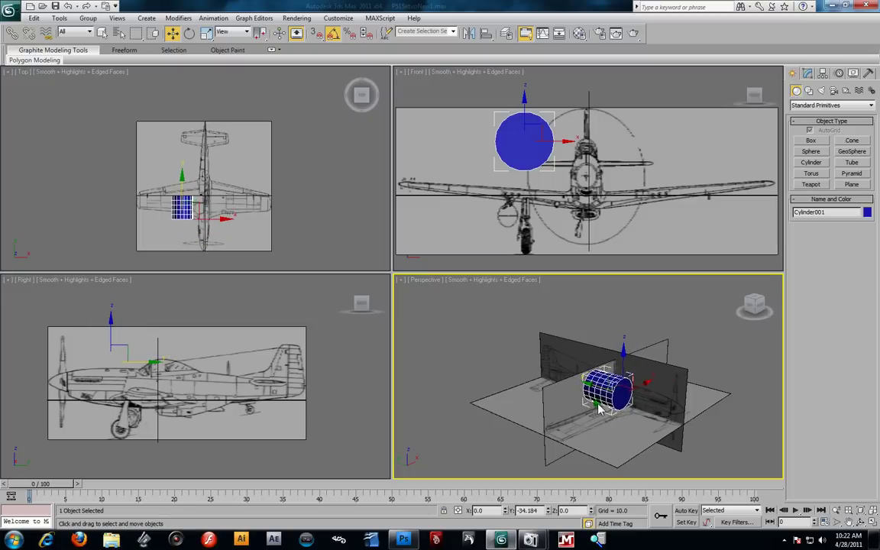
pyautogui.keyDown('alt'); pyautogui.moveTo(631, 409); pyautogui.dragTo(631, 384, button='middle'); pyautogui.keyUp('alt')
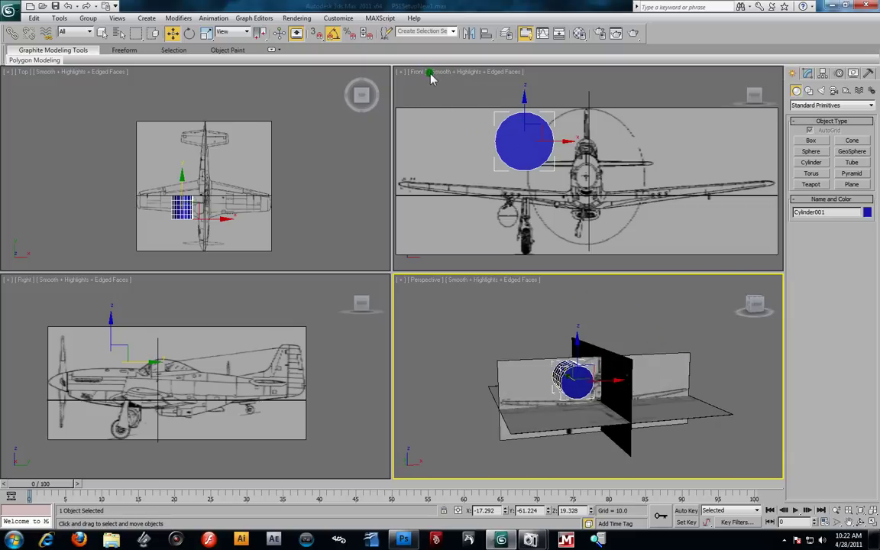
# - Switch the Right viewport to the Left view
pyautogui.moveTo(147, 314); pyautogui.dragTo(179, 324, button='middle')
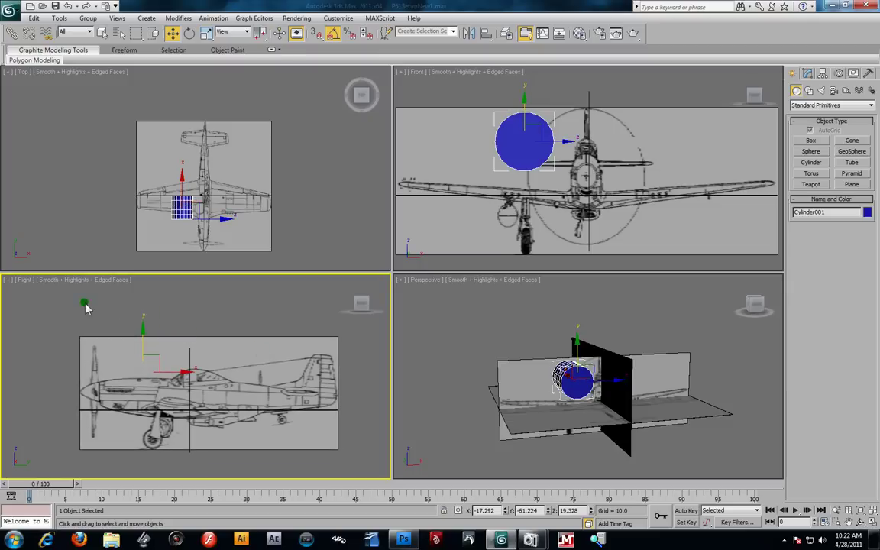
pyautogui.click(29, 282)
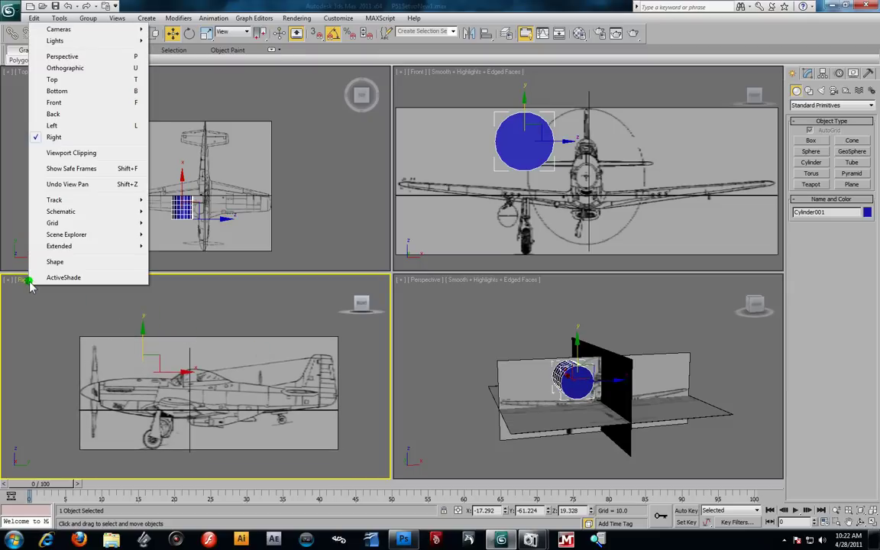
pyautogui.click(83, 126)
# - Move the cylinder along X toward the side-view blueprint, to about X -3.5
pyautogui.keyDown('alt'); pyautogui.moveTo(481, 365); pyautogui.dragTo(577, 407, button='middle'); pyautogui.keyUp('alt')
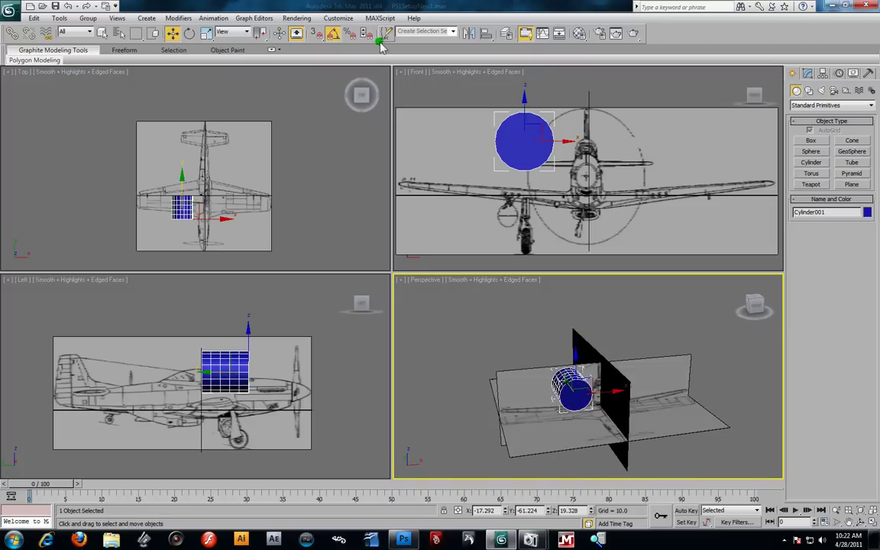
pyautogui.moveTo(552, 147); pyautogui.dragTo(568, 173)
pyautogui.keyDown('alt'); pyautogui.moveTo(583, 388); pyautogui.dragTo(611, 386, button='middle'); pyautogui.keyUp('alt')
pyautogui.scroll(5, 602, 382)
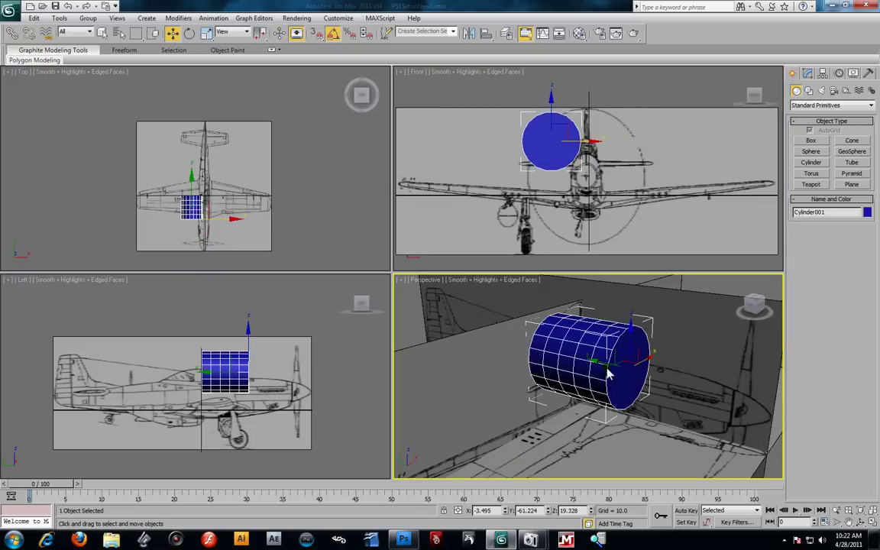
# - Set the cylinder to 8 sides and 3 height segments
pyautogui.hotkey('alt', 'w')
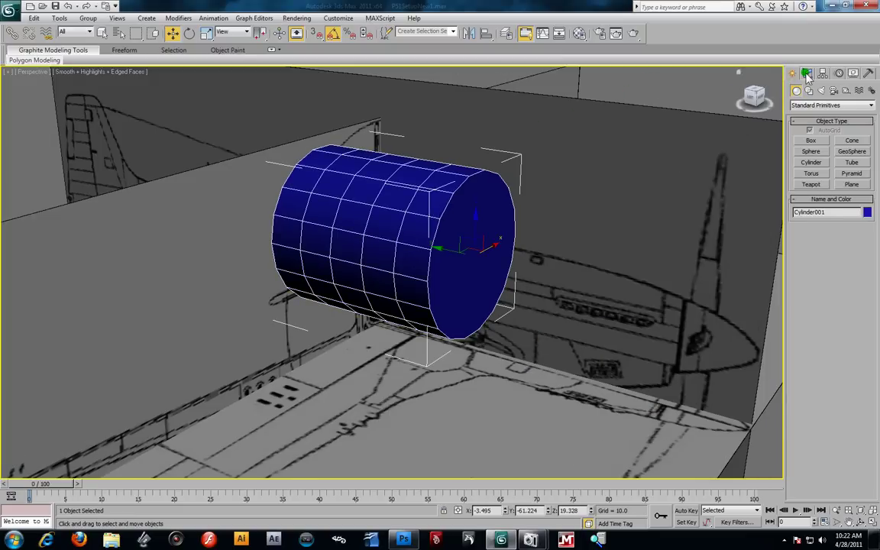
pyautogui.click(807, 74)
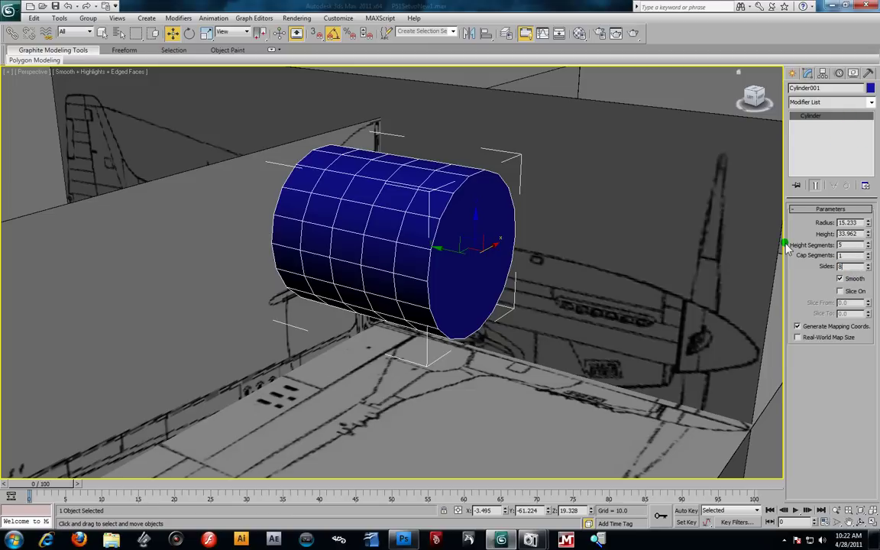
pyautogui.press('Return')
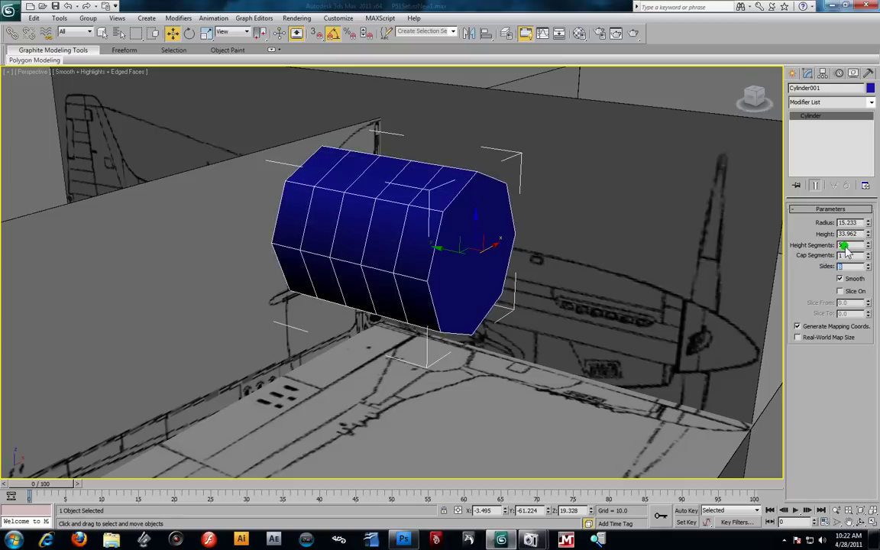
pyautogui.write('3')
pyautogui.press('Return')
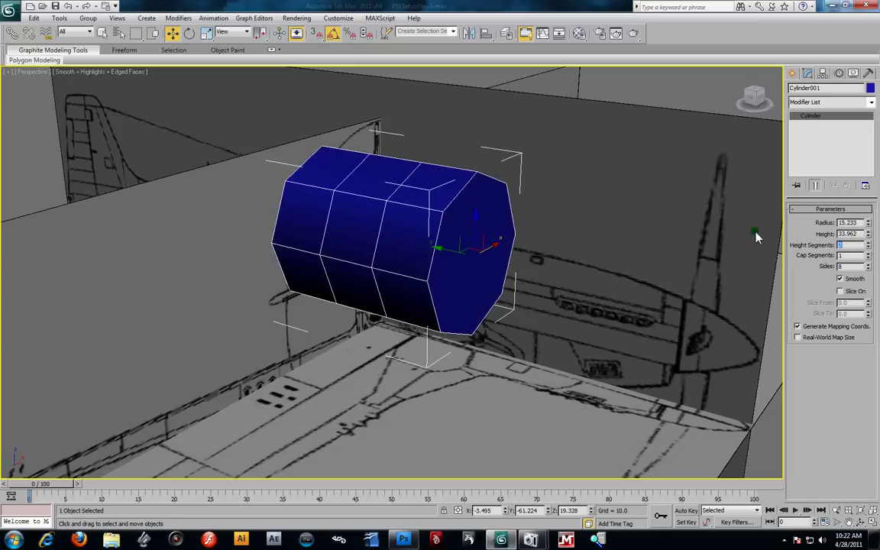
# - Convert the cylinder to an Editable Poly
pyautogui.keyDown('alt'); pyautogui.moveTo(494, 200); pyautogui.dragTo(752, 212, button='middle'); pyautogui.keyUp('alt')
pyautogui.rightClick(825, 129)
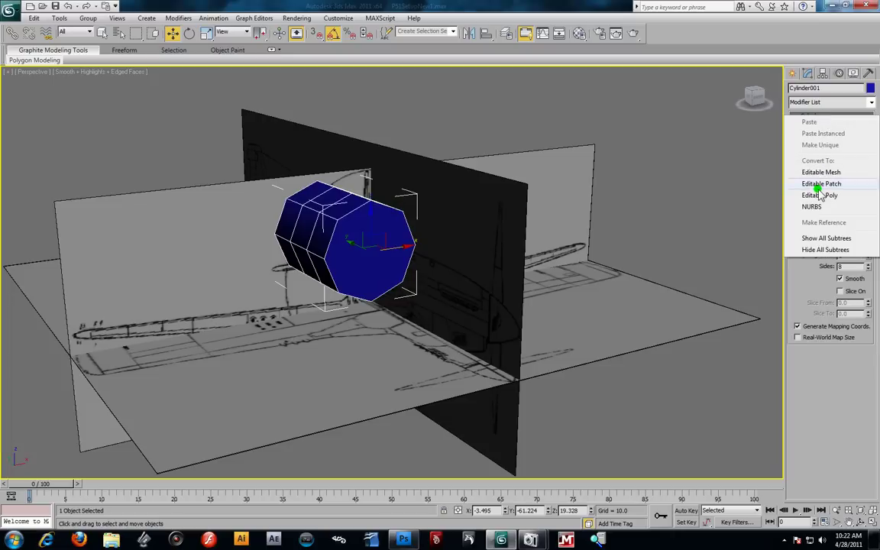
pyautogui.click(737, 176)
pyautogui.click(685, 175)
pyautogui.click(334, 229)
# - Delete the front and back cap polygons of the cylinder so it is an open tube
pyautogui.keyDown('alt'); pyautogui.moveTo(334, 229); pyautogui.dragTo(395, 249, button='middle'); pyautogui.keyUp('alt')
pyautogui.scroll(3, 395, 250)
pyautogui.click(794, 116)
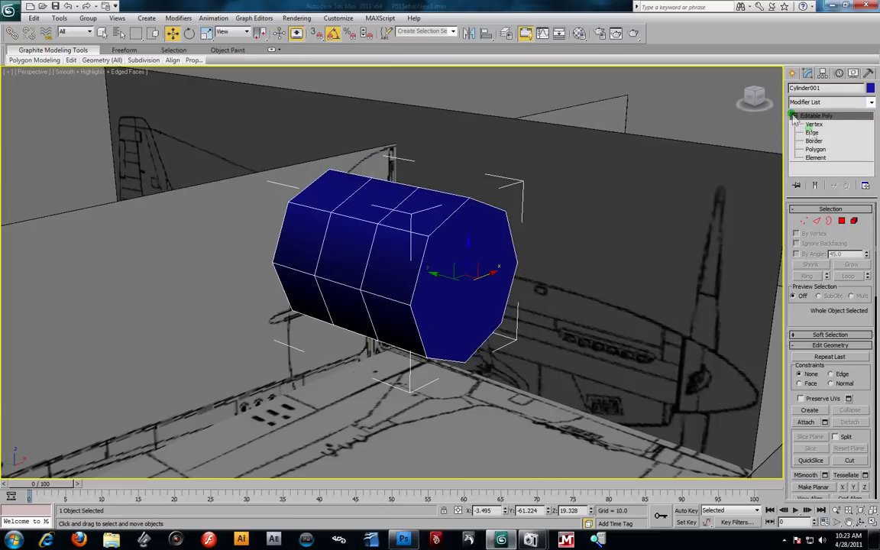
pyautogui.click(815, 149)
pyautogui.click(496, 262)
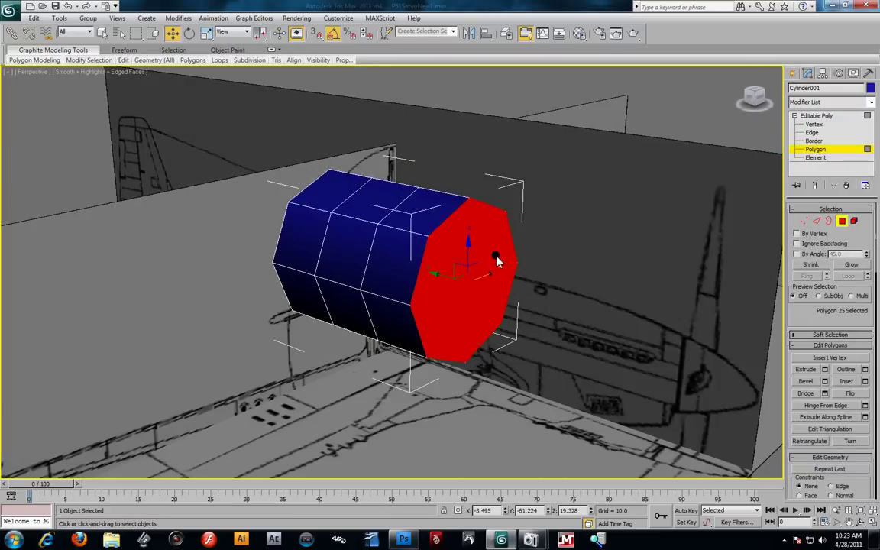
pyautogui.press('Delete')
pyautogui.keyDown('alt'); pyautogui.moveTo(368, 222); pyautogui.dragTo(386, 239, button='middle'); pyautogui.keyUp('alt')
pyautogui.click(282, 220)
pyautogui.press('Delete')
pyautogui.keyDown('alt'); pyautogui.moveTo(534, 275); pyautogui.dragTo(502, 256, button='middle'); pyautogui.keyUp('alt')
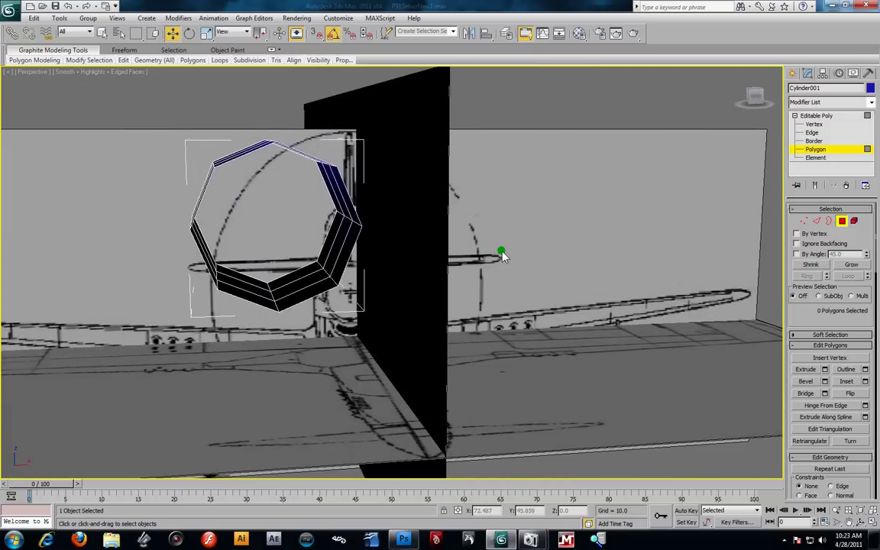
pyautogui.hotkey('alt', 'w')
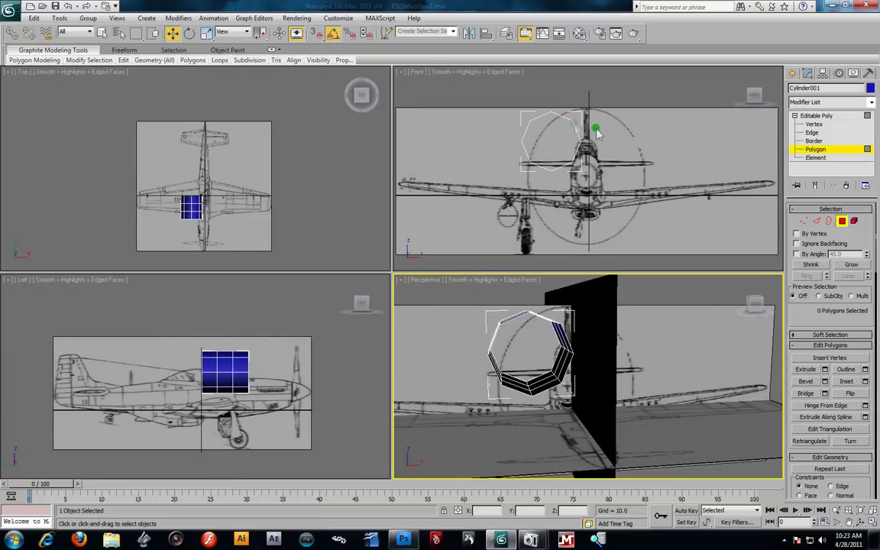
pyautogui.moveTo(501, 93); pyautogui.dragTo(547, 204)
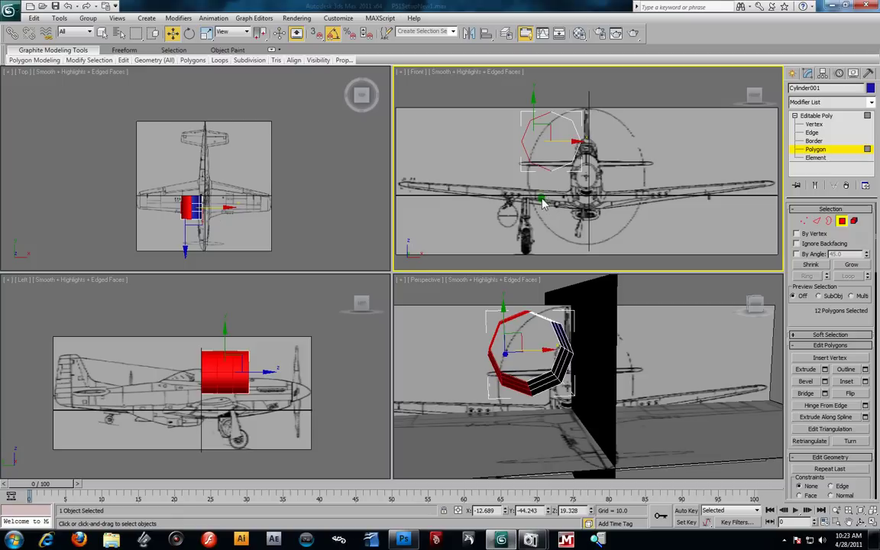
pyautogui.keyDown('alt'); pyautogui.moveTo(558, 380); pyautogui.dragTo(570, 344, button='middle'); pyautogui.keyUp('alt')
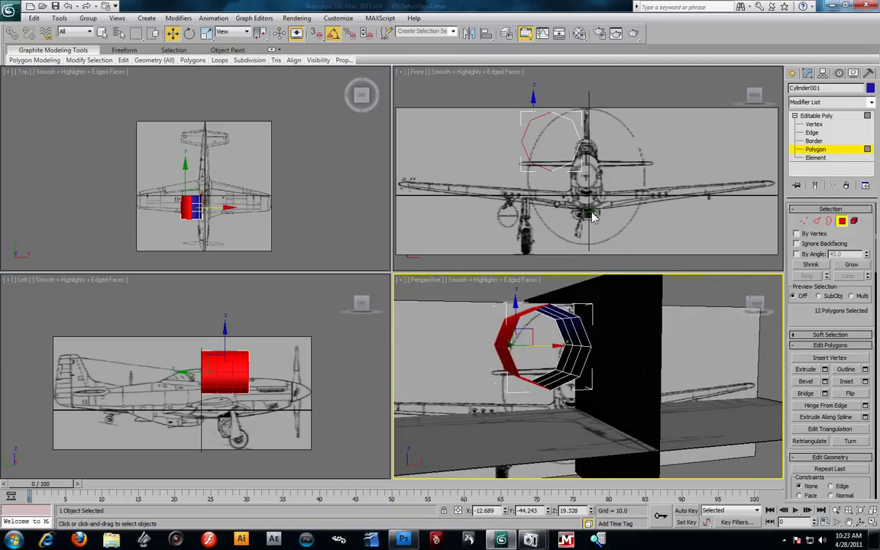
# - Leave polygon editing and move the whole tube onto the fuselage centreline and forward to just behind the propeller, about X 14.7, Y -93.4, Z 4.7
pyautogui.click(804, 149)
pyautogui.click(619, 94)
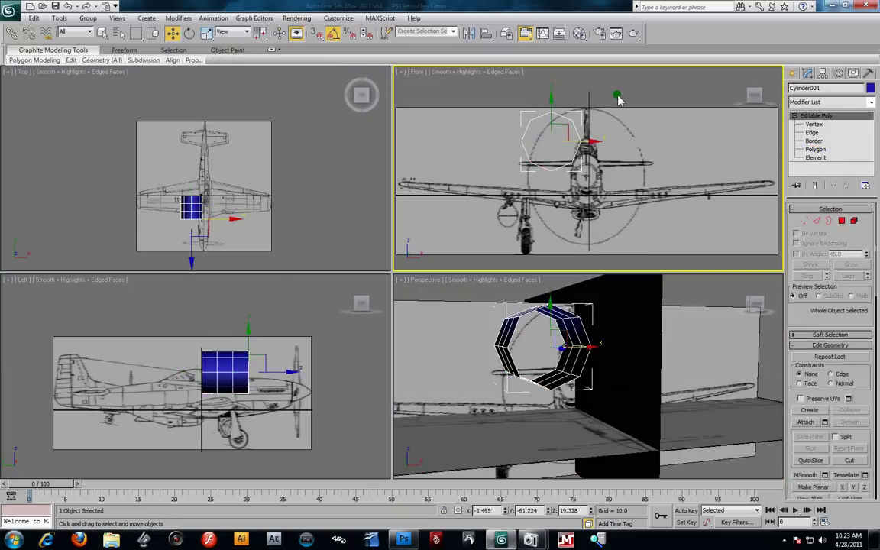
pyautogui.click(577, 134)
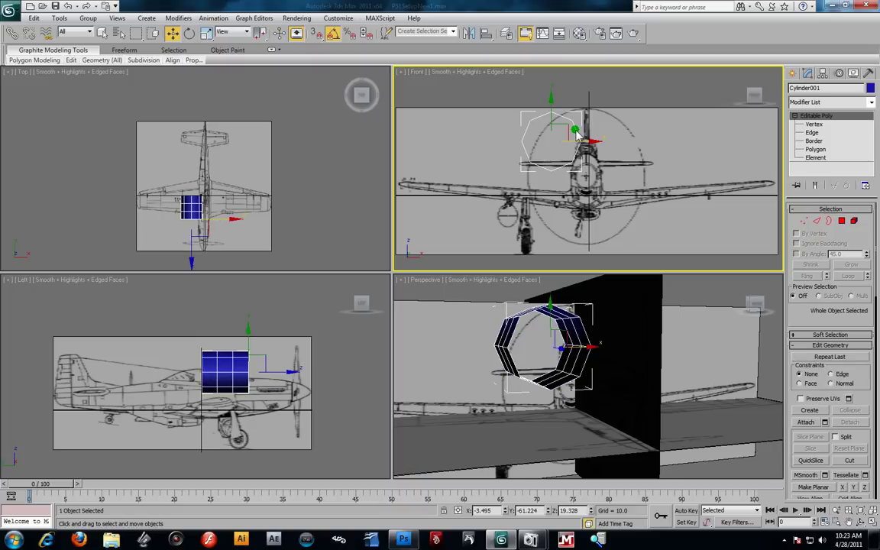
pyautogui.keyDown('alt'); pyautogui.moveTo(524, 336); pyautogui.dragTo(594, 348, button='middle'); pyautogui.keyUp('alt')
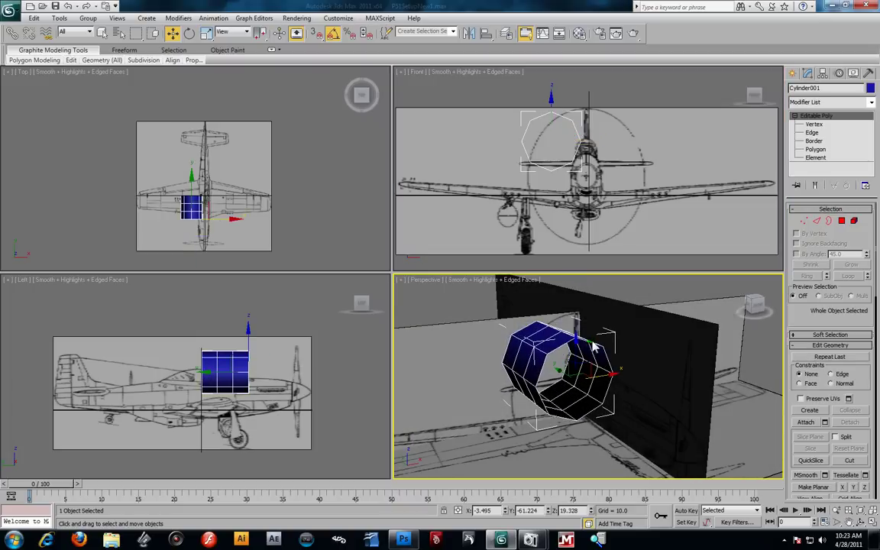
pyautogui.scroll(2, 588, 119)
pyautogui.moveTo(588, 118); pyautogui.dragTo(568, 129, button='middle')
pyautogui.moveTo(526, 130); pyautogui.dragTo(579, 186)
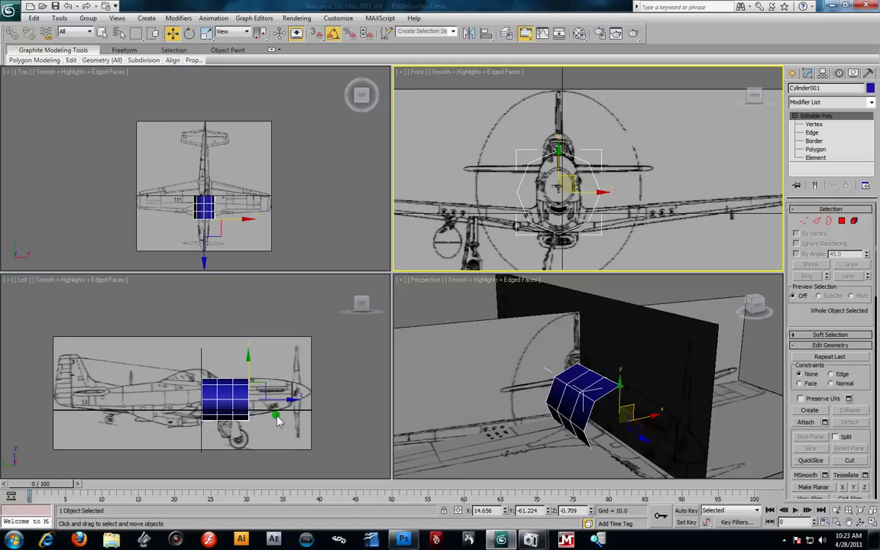
pyautogui.scroll(5, 230, 405)
pyautogui.moveTo(219, 397); pyautogui.dragTo(309, 384)
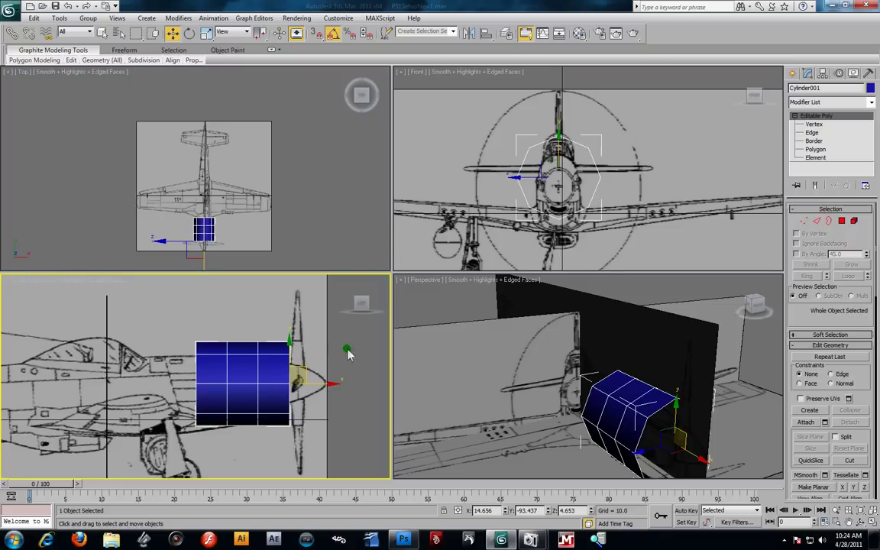
pyautogui.scroll(8, 290, 161)
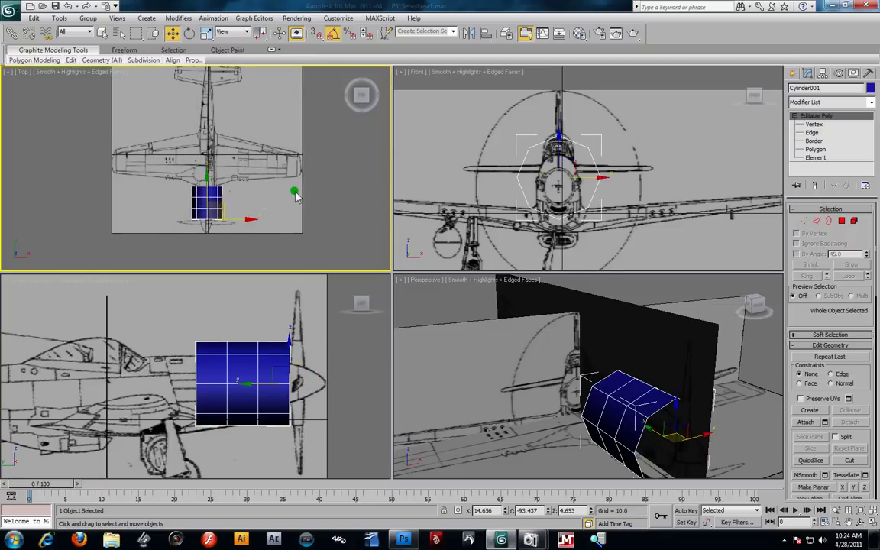
pyautogui.moveTo(275, 211); pyautogui.dragTo(273, 154, button='middle')
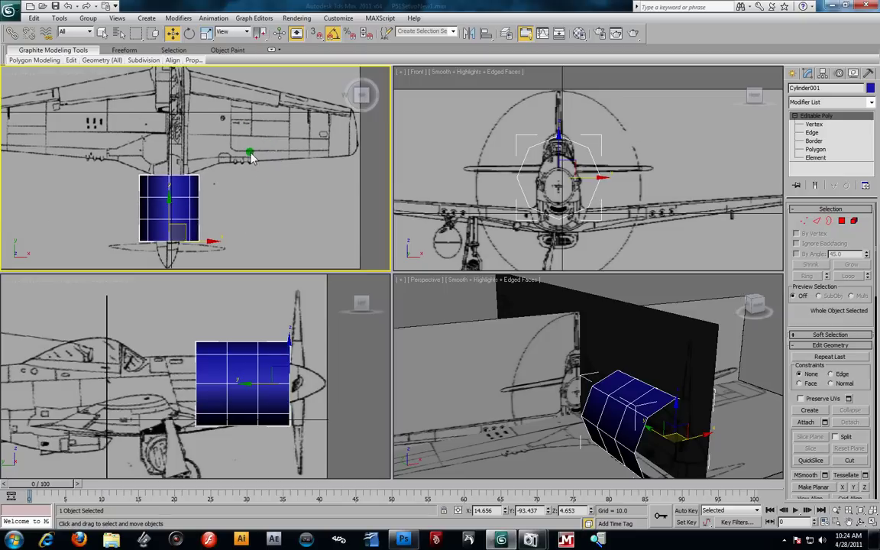
pyautogui.scroll(-3, 252, 171)
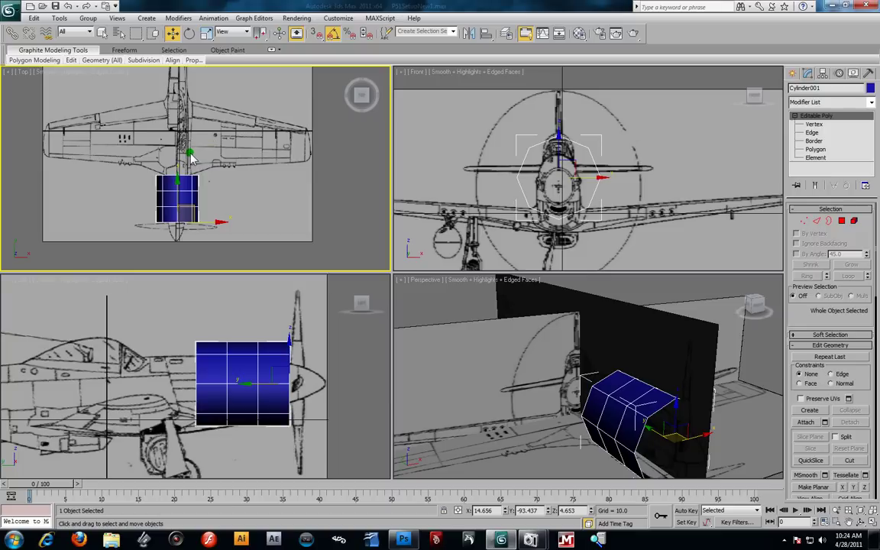
pyautogui.moveTo(640, 386)
pyautogui.keyDown('alt'); pyautogui.mouseDown(button='middle')
pyautogui.moveTo(682, 387)
pyautogui.moveTo(639, 391)
pyautogui.mouseUp(button='middle'); pyautogui.keyUp('alt')
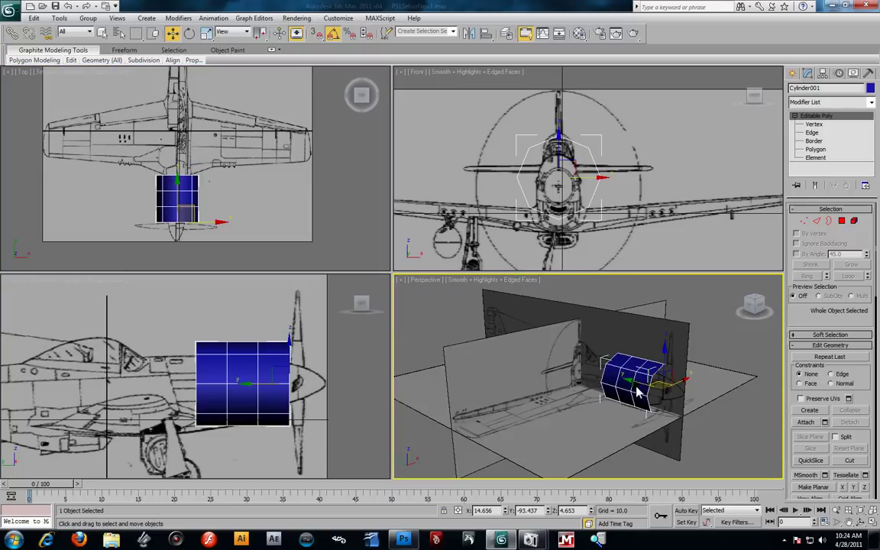
# - Toggle the tube's see-through display on and off
pyautogui.scroll(5, 639, 392)
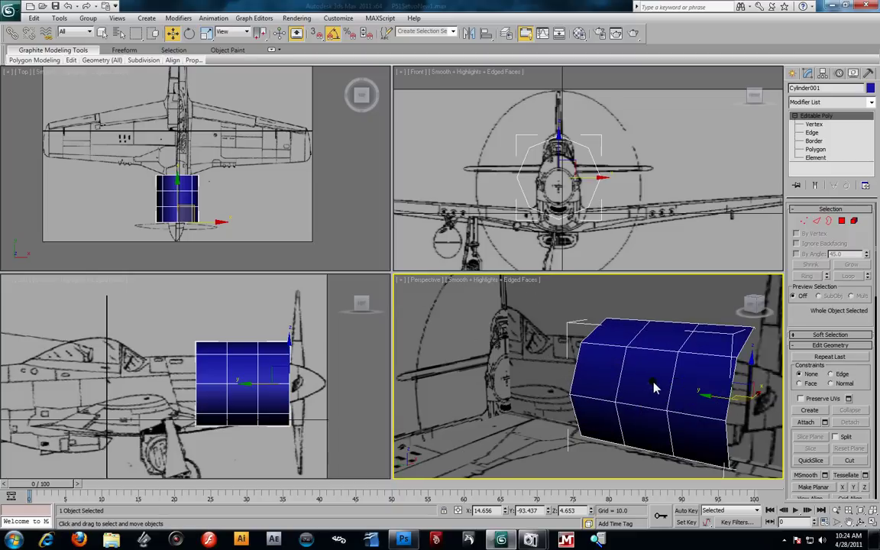
pyautogui.click(275, 365)
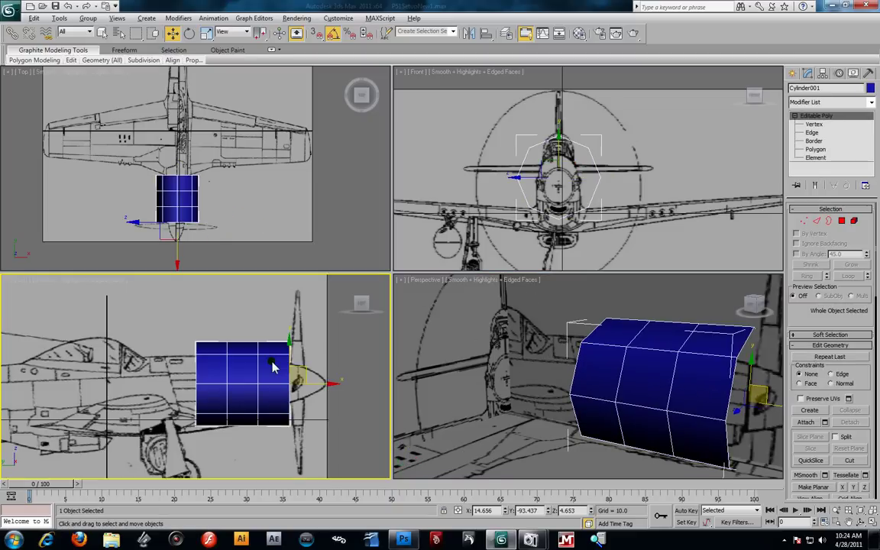
pyautogui.hotkey('alt', 'x')
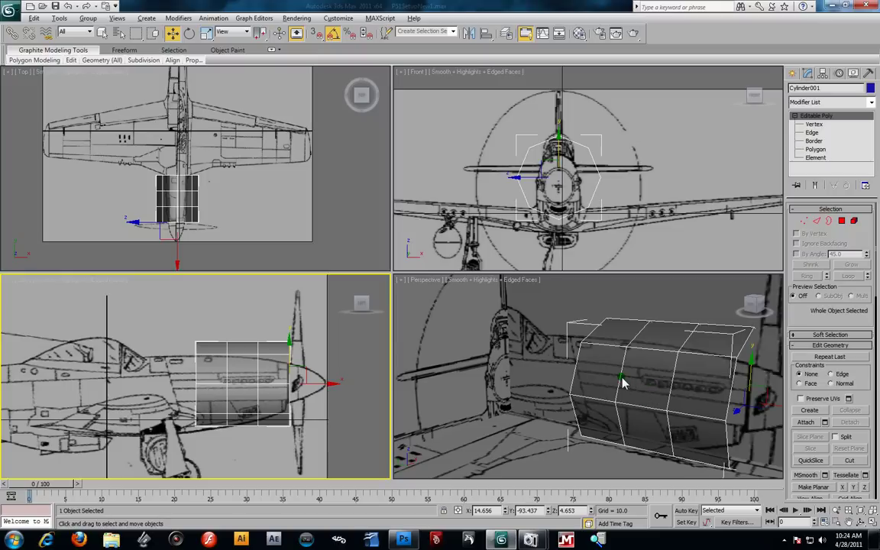
pyautogui.hotkey('alt', 'x')
pyautogui.hotkey('alt', 'x')
pyautogui.hotkey('alt', 'x')
pyautogui.hotkey('alt', 'x')
pyautogui.hotkey('alt', 'x')
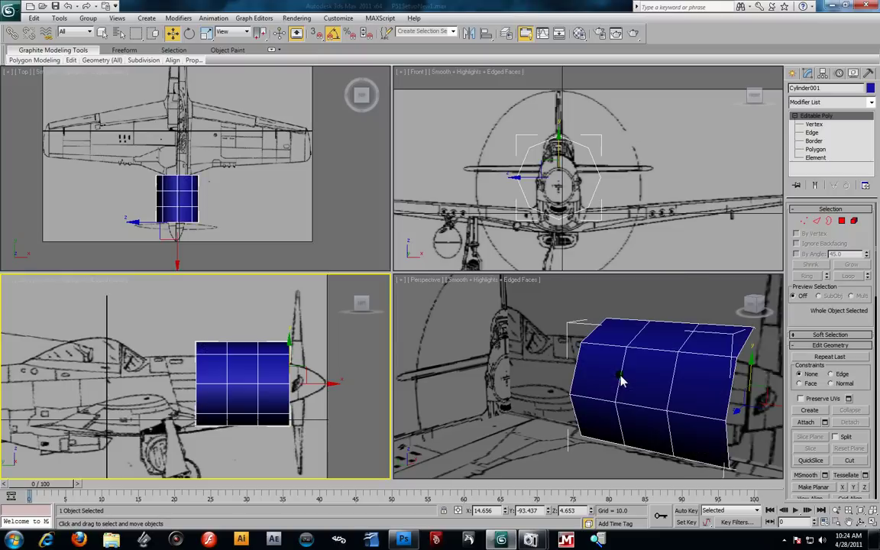
pyautogui.hotkey('alt', 'x')
# - Change the tube's object color to black
pyautogui.click(346, 341)
pyautogui.click(636, 374)
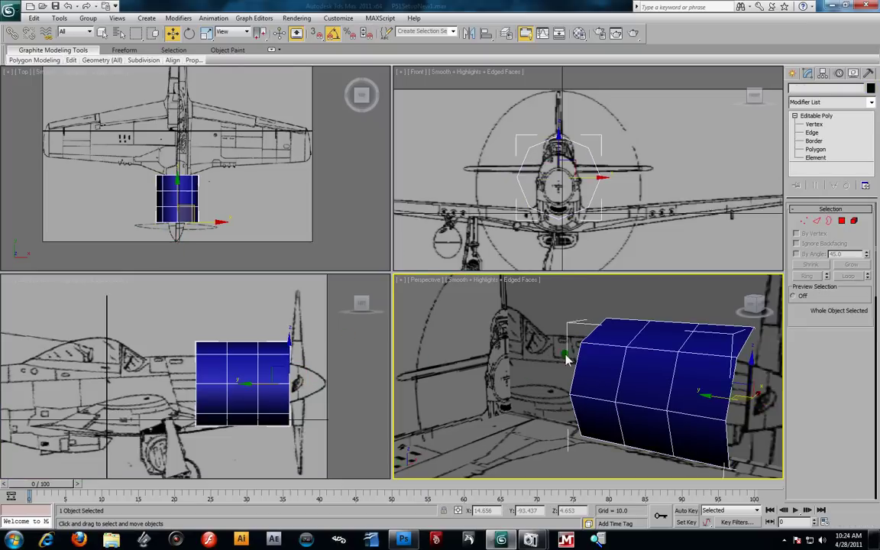
pyautogui.click(870, 89)
pyautogui.click(520, 292)
pyautogui.click(495, 329)
pyautogui.click(385, 355)
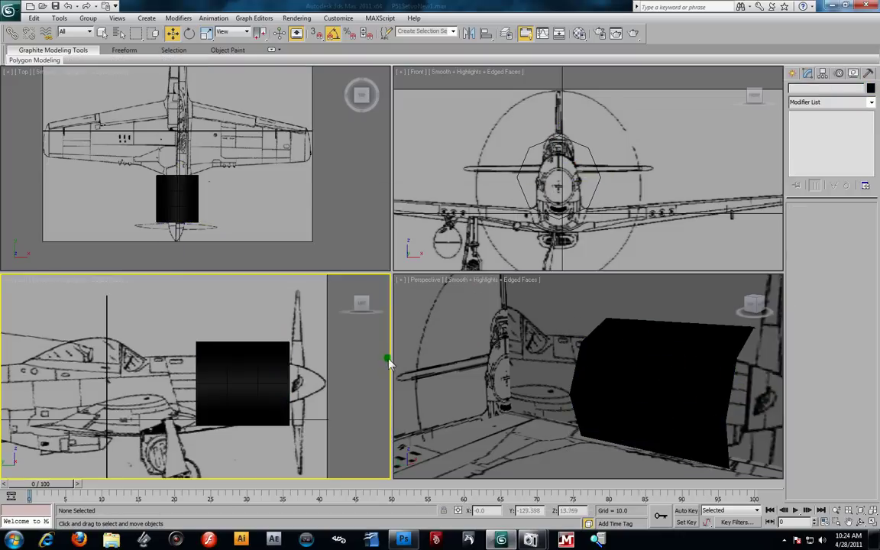
# - Give the unused fourth material a bright green diffuse color, assign it to the tube and deselect the tube
pyautogui.rightClick(647, 409)
pyautogui.click(646, 408)
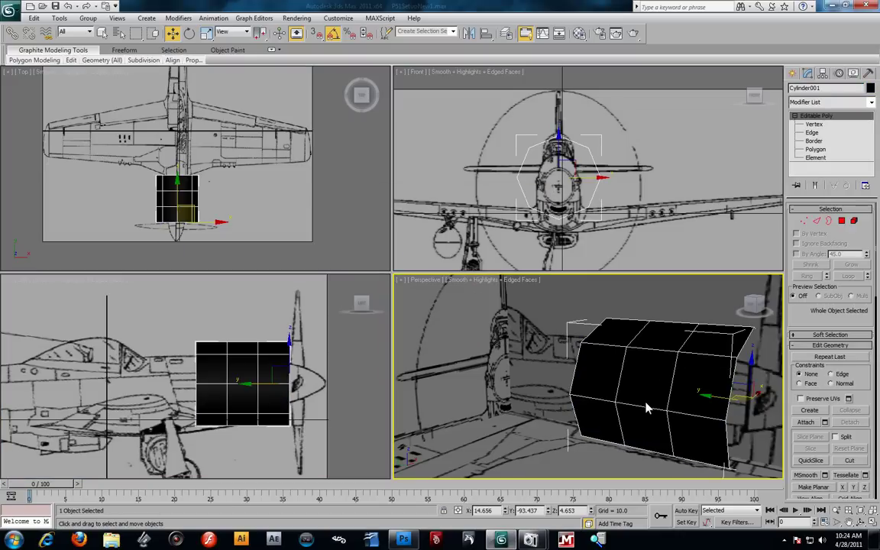
pyautogui.press('m')
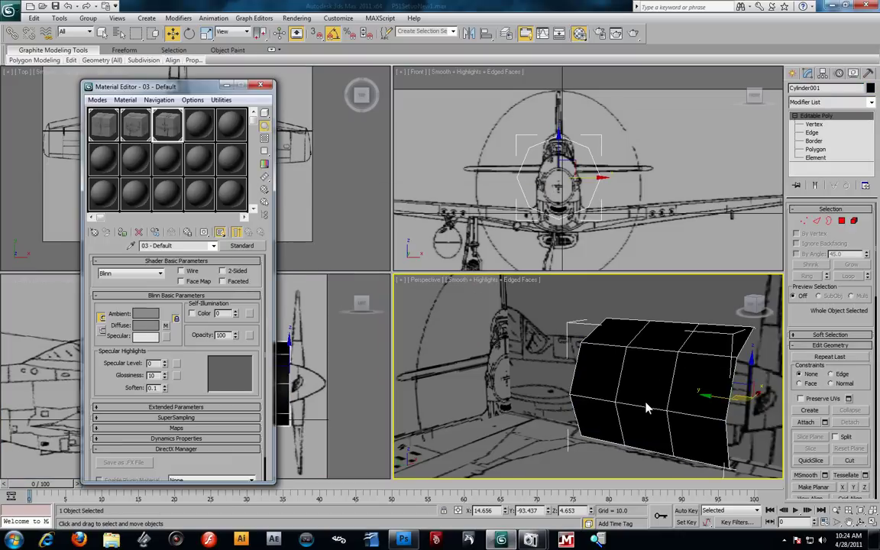
pyautogui.click(195, 128)
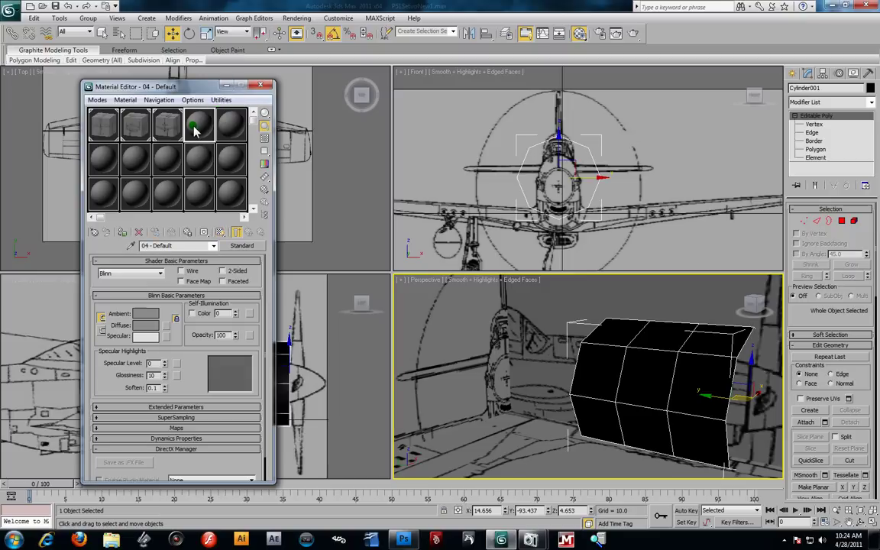
pyautogui.click(151, 327)
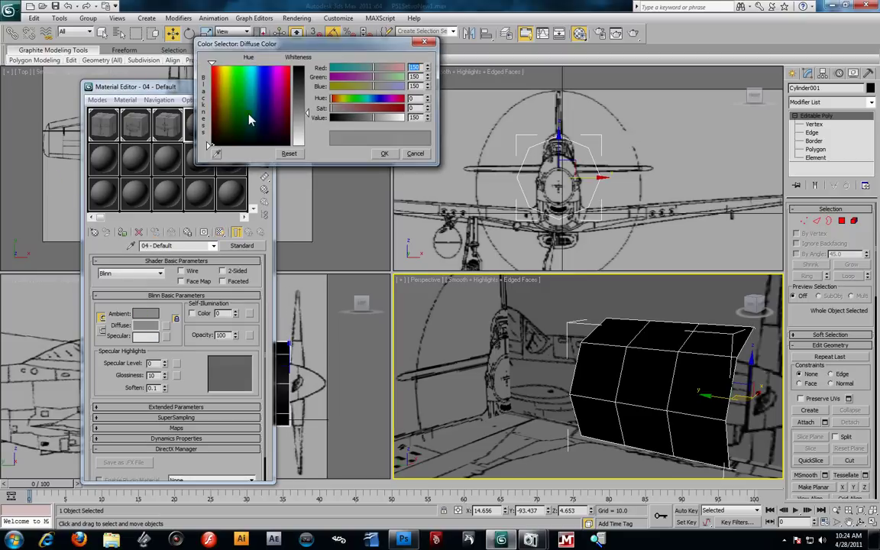
pyautogui.moveTo(248, 114); pyautogui.dragTo(240, 70)
pyautogui.moveTo(303, 109); pyautogui.dragTo(305, 96)
pyautogui.click(380, 153)
pyautogui.moveTo(195, 126); pyautogui.dragTo(676, 416)
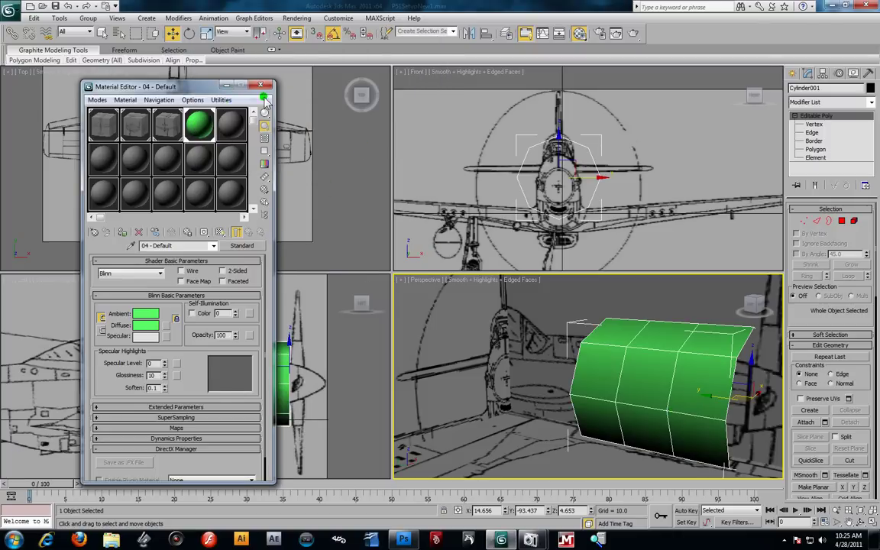
pyautogui.click(260, 85)
pyautogui.click(340, 336)
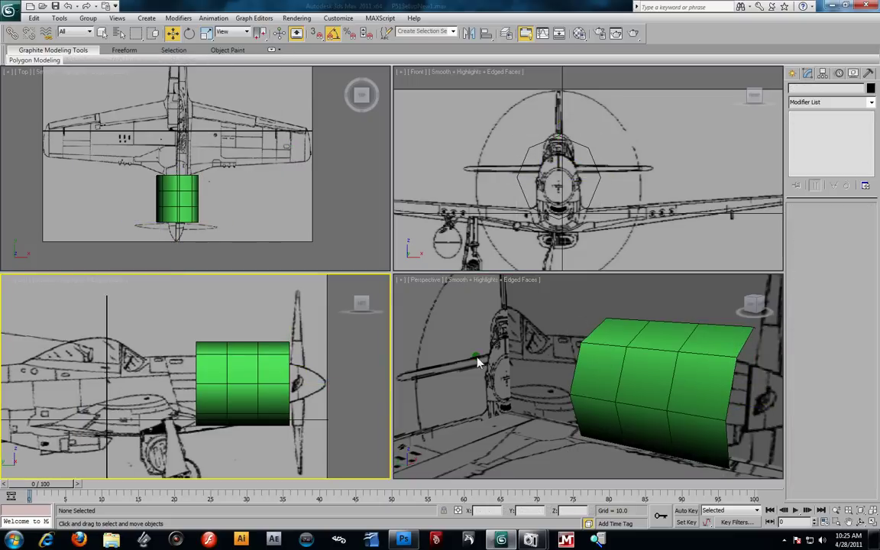
# - Reselect the tube and turn on its see-through display
pyautogui.click(242, 377)
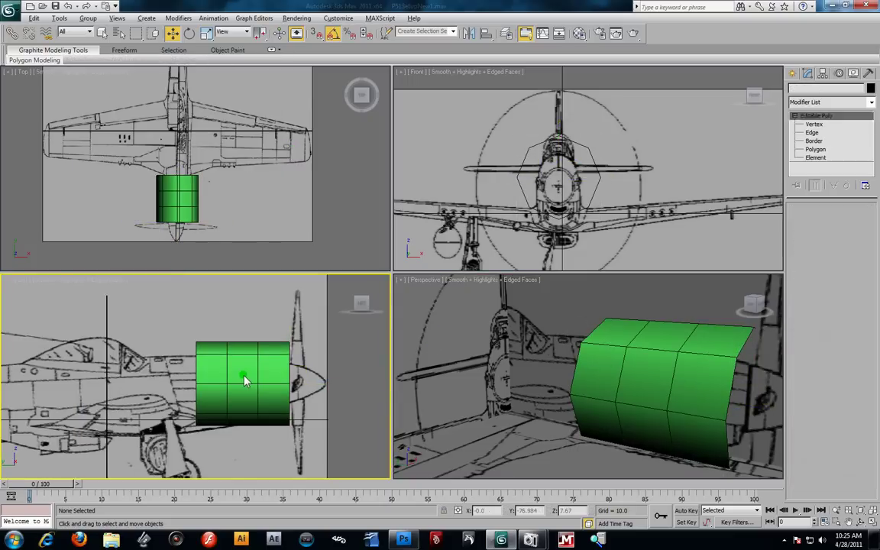
pyautogui.hotkey('alt', 'x')
pyautogui.hotkey('alt', 'x')
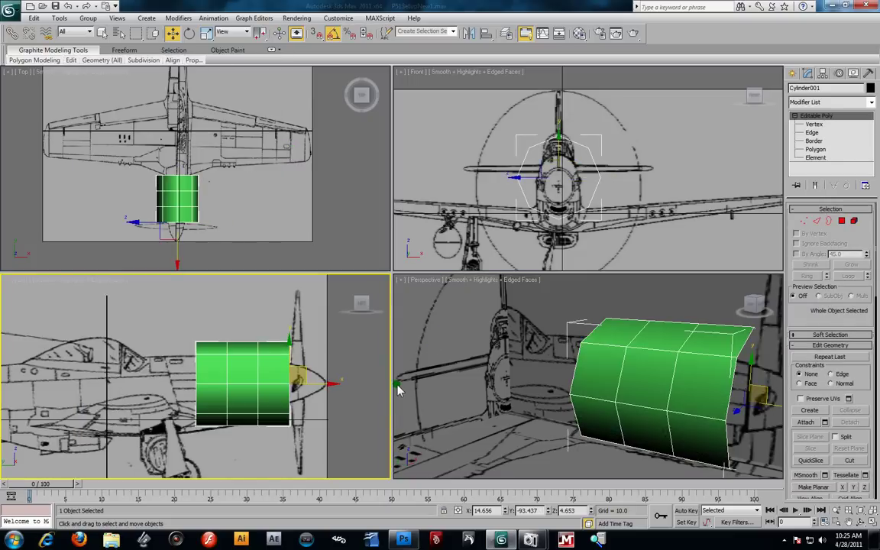
pyautogui.click(255, 370)
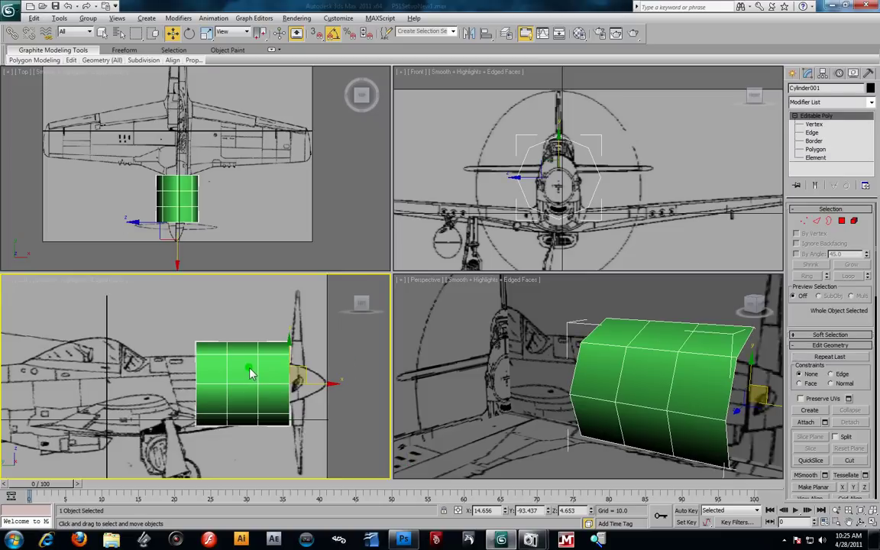
pyautogui.hotkey('alt', 'x')
# - Select the tube's front ring of eight vertices and scale it uniformly down to the nose profile just behind the spinner
pyautogui.scroll(5, 302, 374)
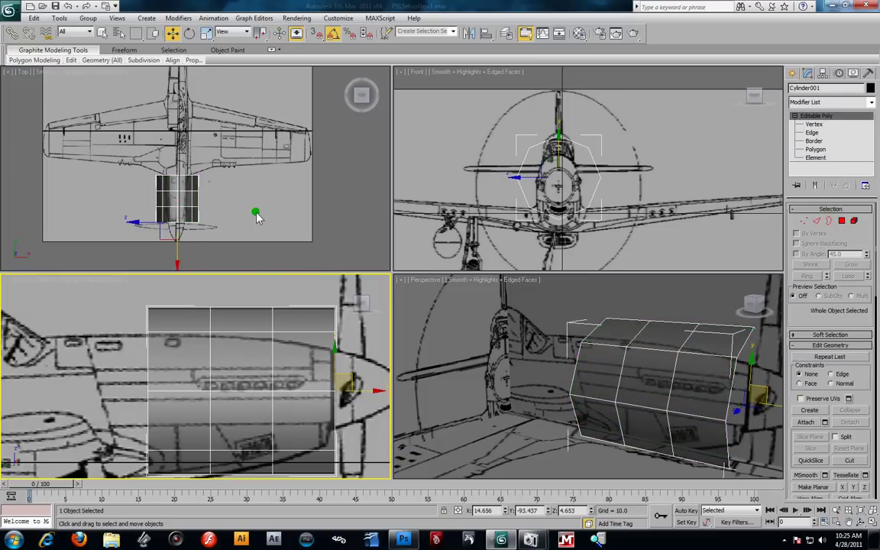
pyautogui.click(838, 126)
pyautogui.scroll(-3, 248, 319)
pyautogui.moveTo(290, 329); pyautogui.dragTo(276, 328, button='middle')
pyautogui.moveTo(579, 413); pyautogui.dragTo(533, 402, button='middle')
pyautogui.moveTo(216, 283); pyautogui.dragTo(270, 465)
pyautogui.scroll(2, 295, 357)
pyautogui.moveTo(294, 358); pyautogui.dragTo(291, 363, button='middle')
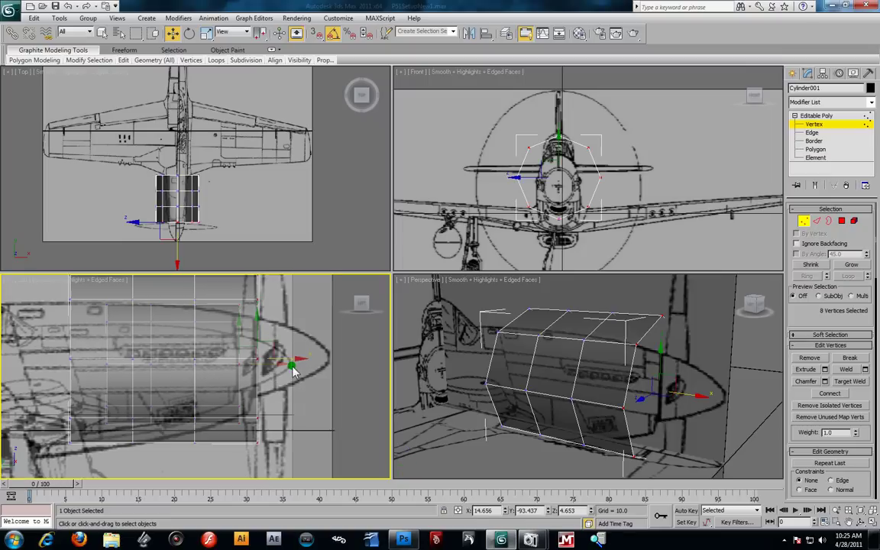
pyautogui.scroll(-2, 295, 310)
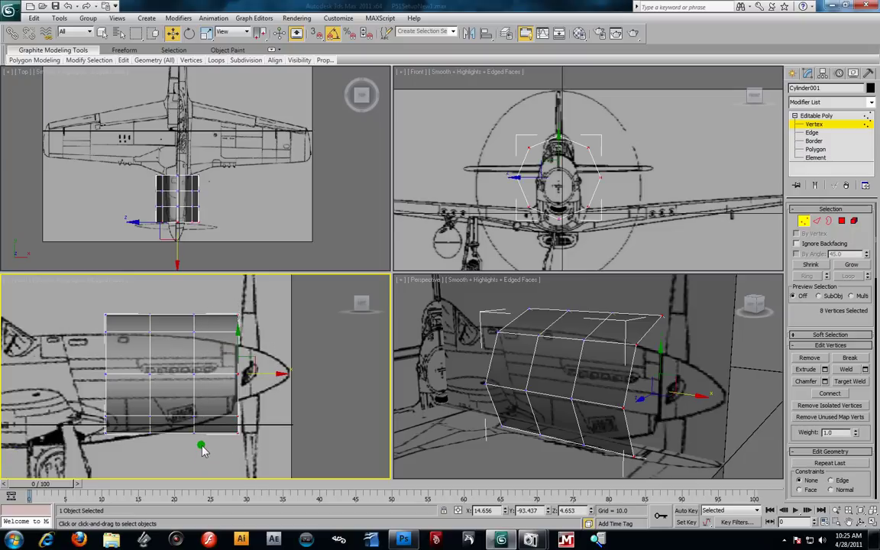
pyautogui.press('e')
pyautogui.press('r')
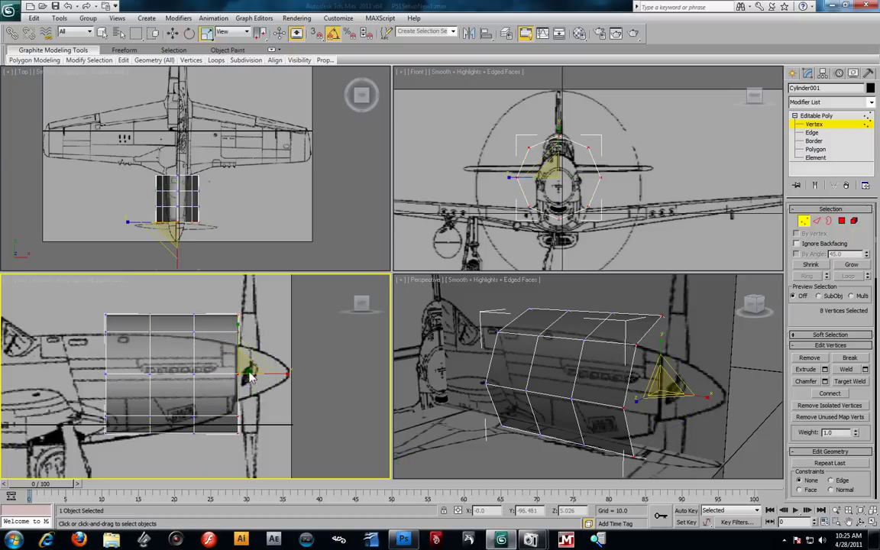
pyautogui.moveTo(249, 374); pyautogui.dragTo(251, 413)
# - Switch back and forth between the Move, Rotate and Scale tools
pyautogui.press('w')
pyautogui.press('e')
pyautogui.press('r')
pyautogui.press('w')
pyautogui.press('r')
pyautogui.press('w')
pyautogui.press('r')
pyautogui.press('w')
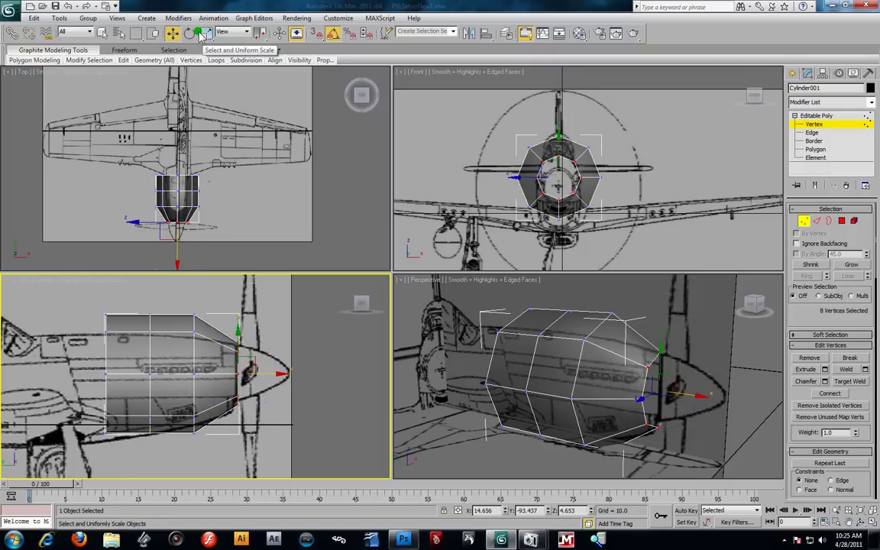
pyautogui.press('e')
pyautogui.press('r')
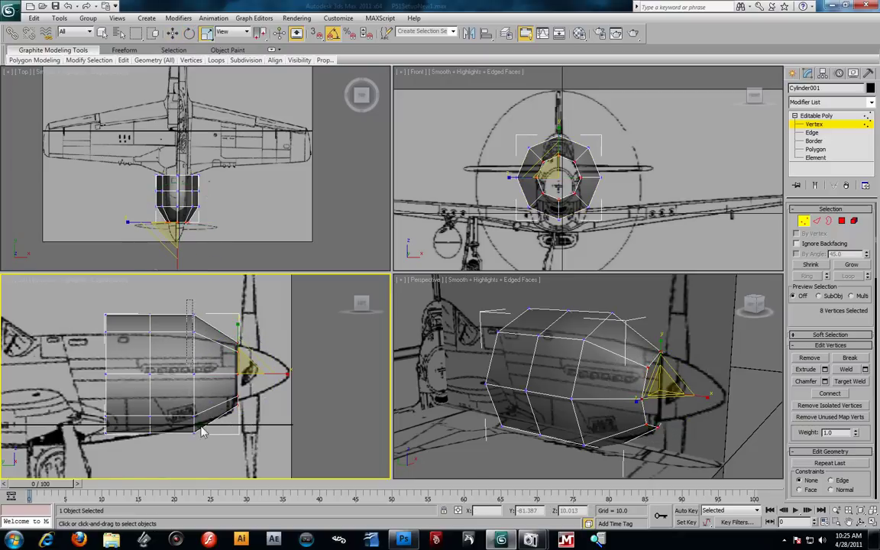
pyautogui.press('w')
pyautogui.press('r')
# - Uniformly scale down the three remaining vertex rings to the fuselage's upper outline in the side view, the rearmost to about 68 percent
pyautogui.moveTo(201, 372); pyautogui.dragTo(201, 408)
pyautogui.moveTo(142, 307); pyautogui.dragTo(163, 451)
pyautogui.moveTo(157, 376); pyautogui.dragTo(160, 395)
pyautogui.moveTo(71, 285); pyautogui.dragTo(118, 403)
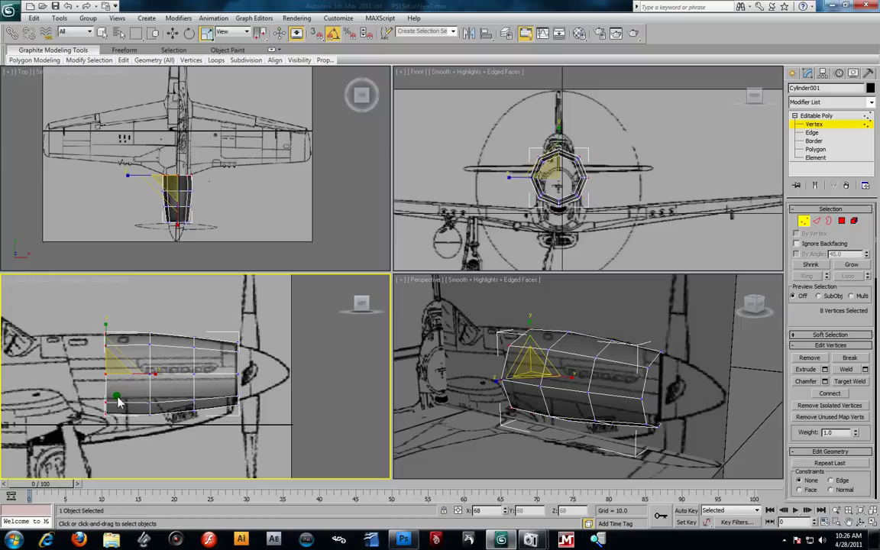
# - Lower the bottom three vertices of each of the three rear rings to the cowling's underside in the side view
pyautogui.rightClick(220, 190)
pyautogui.scroll(4, 218, 210)
pyautogui.moveTo(220, 208); pyautogui.dragTo(231, 142, button='middle')
pyautogui.scroll(3, 246, 158)
pyautogui.scroll(-3, 131, 152)
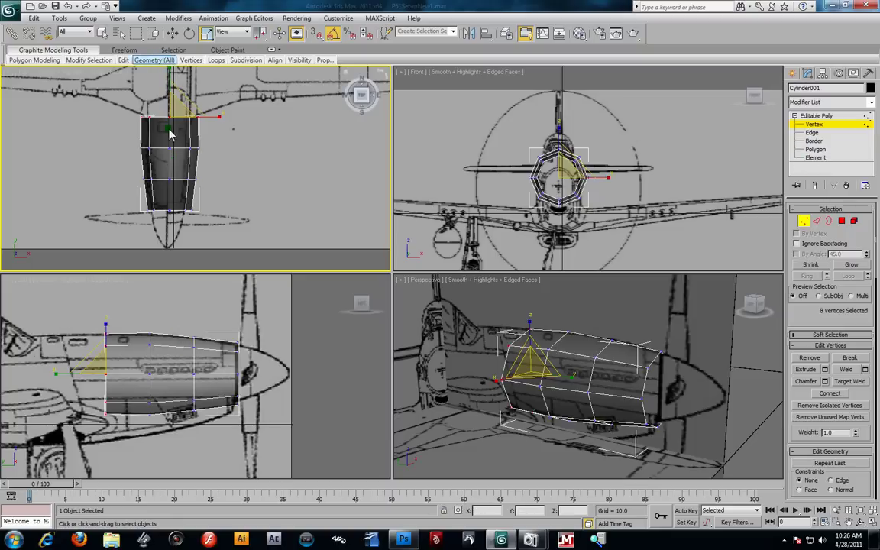
pyautogui.press('w')
pyautogui.scroll(3, 209, 391)
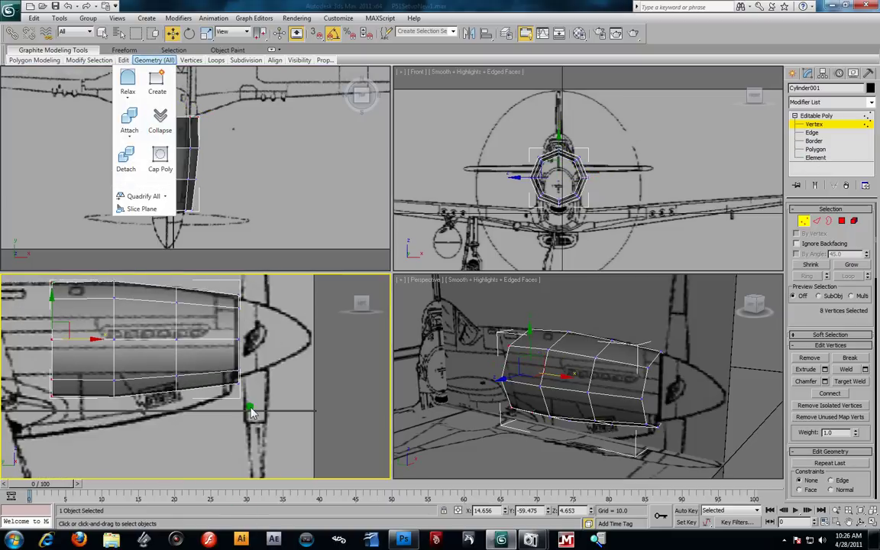
pyautogui.moveTo(32, 361); pyautogui.dragTo(75, 429)
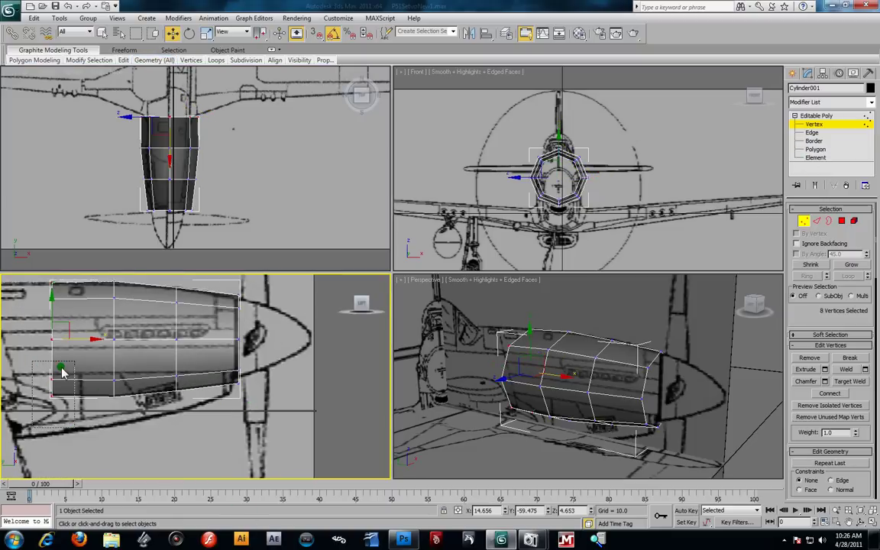
pyautogui.moveTo(61, 368); pyautogui.dragTo(125, 374, button='middle')
pyautogui.moveTo(118, 372); pyautogui.dragTo(119, 411)
pyautogui.moveTo(156, 376); pyautogui.dragTo(196, 433)
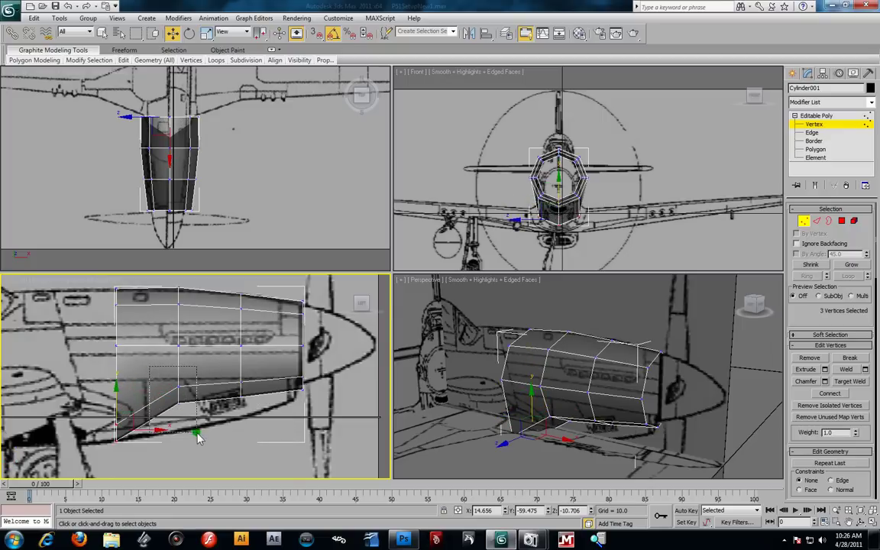
pyautogui.moveTo(178, 372); pyautogui.dragTo(179, 402)
pyautogui.moveTo(271, 461)
pyautogui.mouseDown()
pyautogui.moveTo(238, 358)
pyautogui.moveTo(244, 408)
pyautogui.mouseUp()
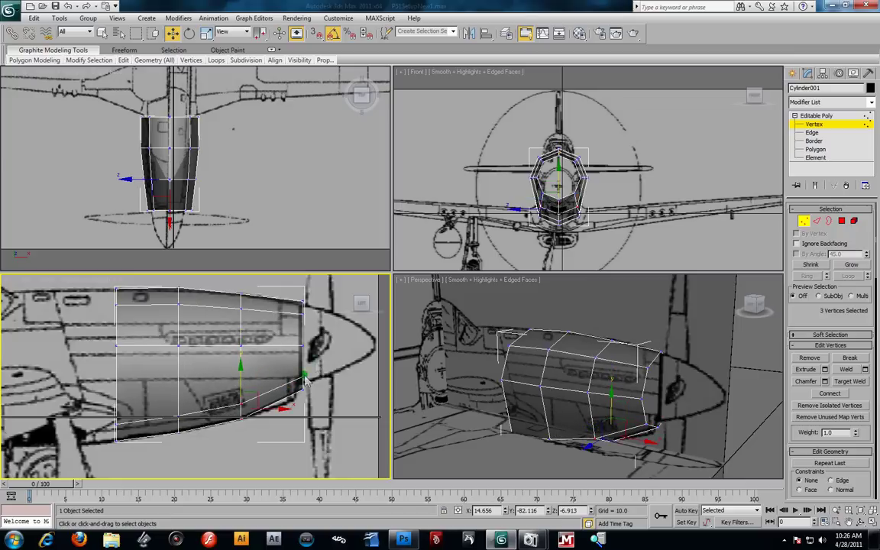
# - Shift the front ring back to the cowling edge, about Y -92.2, and lower its bottom three vertices to about Z -3.7
pyautogui.moveTo(318, 300); pyautogui.dragTo(296, 396)
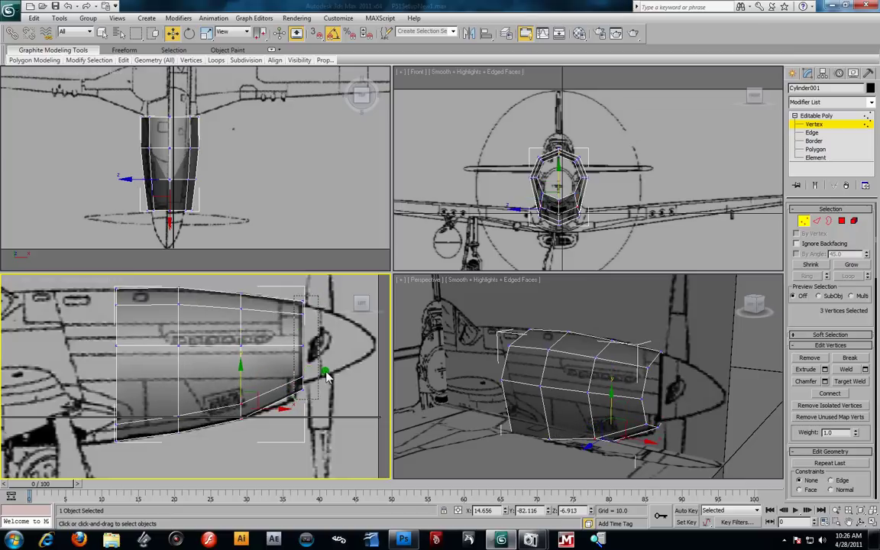
pyautogui.moveTo(322, 351); pyautogui.dragTo(307, 420)
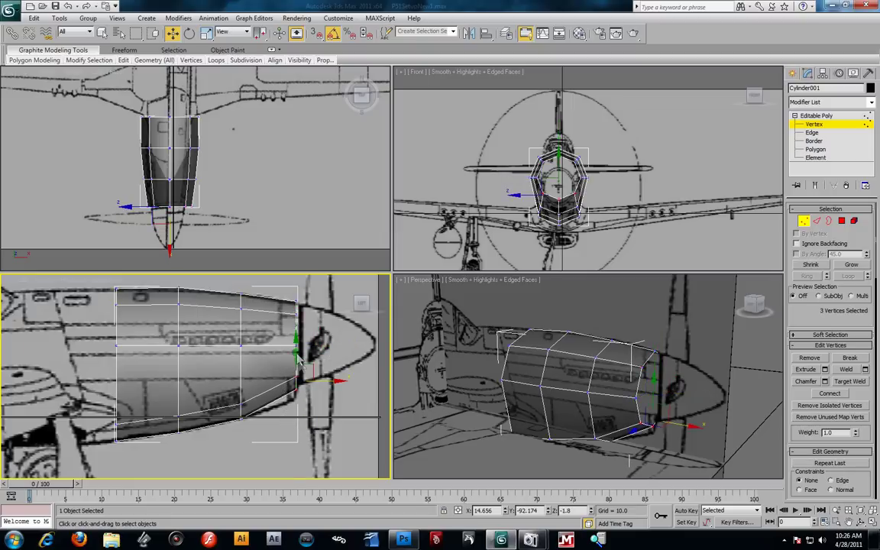
pyautogui.moveTo(296, 365); pyautogui.dragTo(294, 383)
# - Narrow the front vertex ring along X to about 81 percent to match the nose width in the top view
pyautogui.scroll(3, 153, 172)
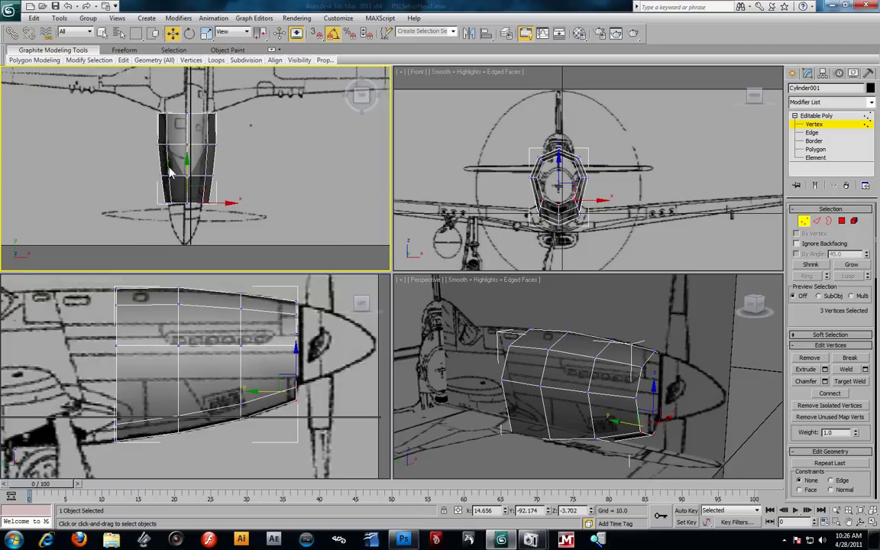
pyautogui.moveTo(114, 191); pyautogui.dragTo(250, 257)
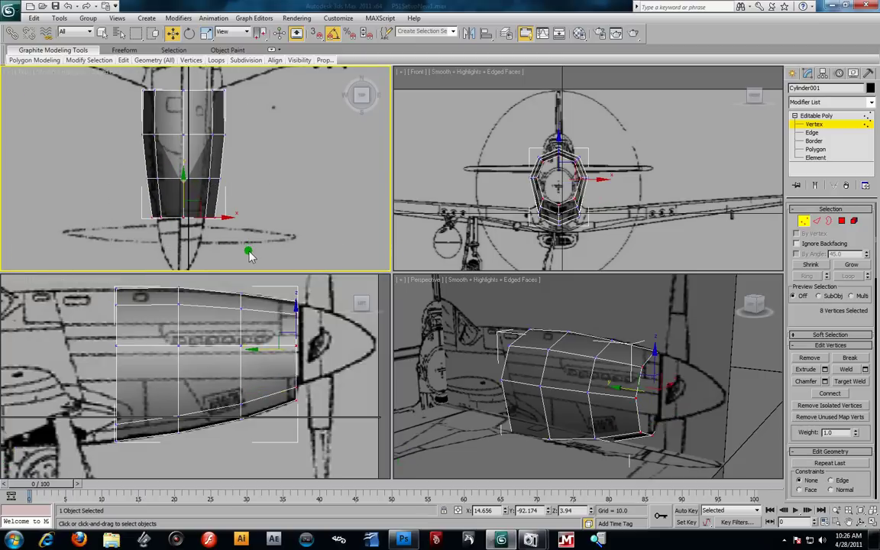
pyautogui.click(207, 33)
pyautogui.scroll(2, 283, 217)
pyautogui.moveTo(233, 219); pyautogui.dragTo(225, 220)
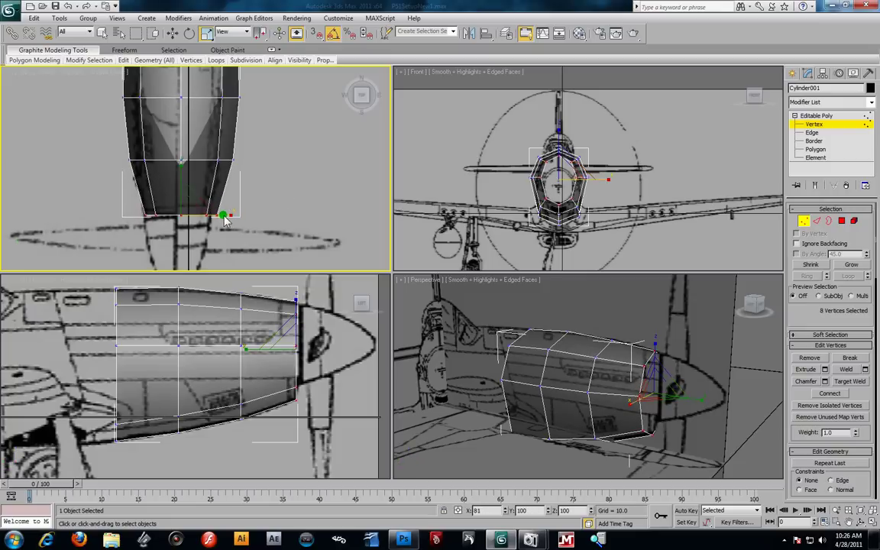
# - Narrow the other three rings along X to the top-view fuselage outline, the second to about 80 and the third to about 75 percent
pyautogui.scroll(-2, 183, 142)
pyautogui.moveTo(182, 141); pyautogui.dragTo(210, 209, button='middle')
pyautogui.moveTo(140, 211); pyautogui.dragTo(265, 227)
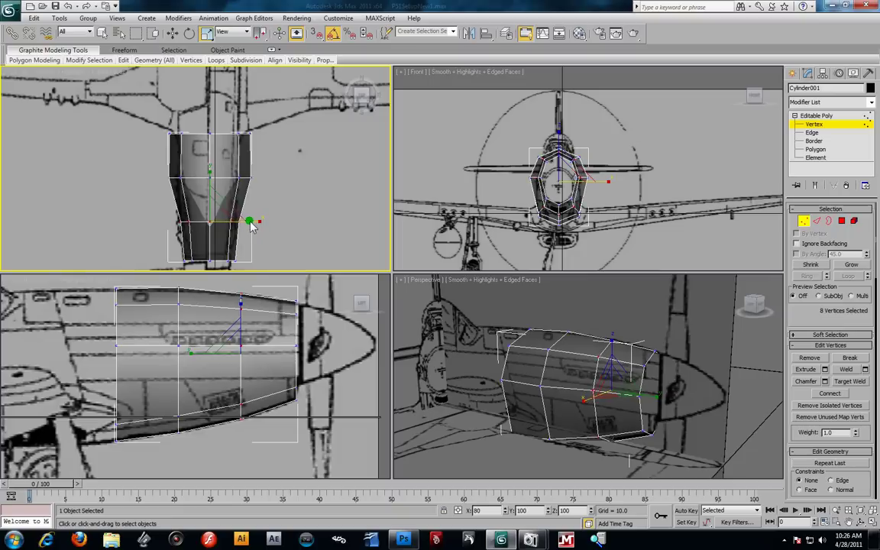
pyautogui.moveTo(111, 151); pyautogui.dragTo(249, 176)
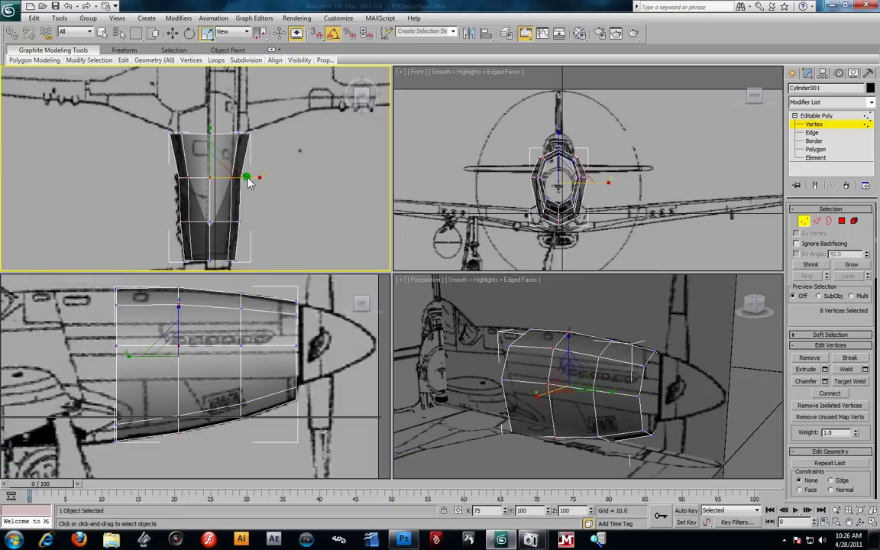
pyautogui.moveTo(144, 111); pyautogui.dragTo(258, 139)
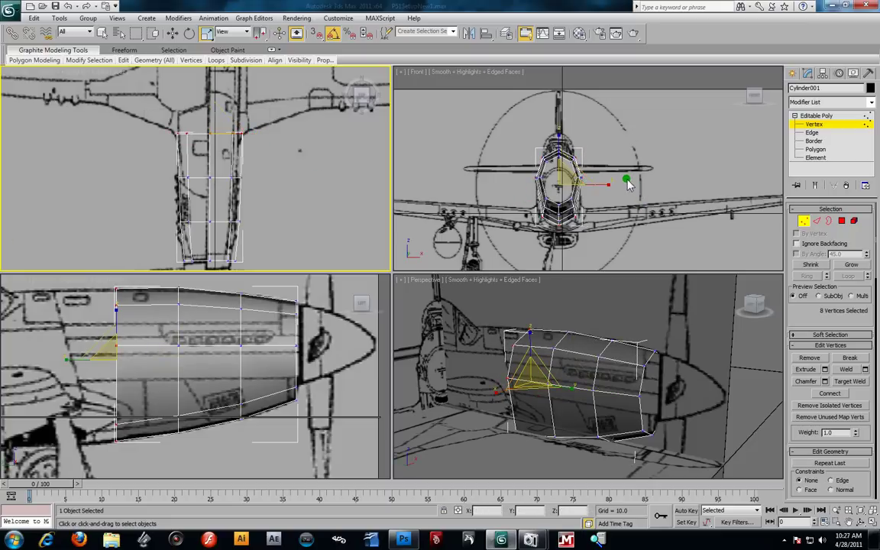
# - Select the open border at the rear end of the cylinder in border mode
pyautogui.keyDown('alt'); pyautogui.moveTo(646, 397); pyautogui.dragTo(529, 352, button='middle'); pyautogui.keyUp('alt')
pyautogui.scroll(3, 648, 424)
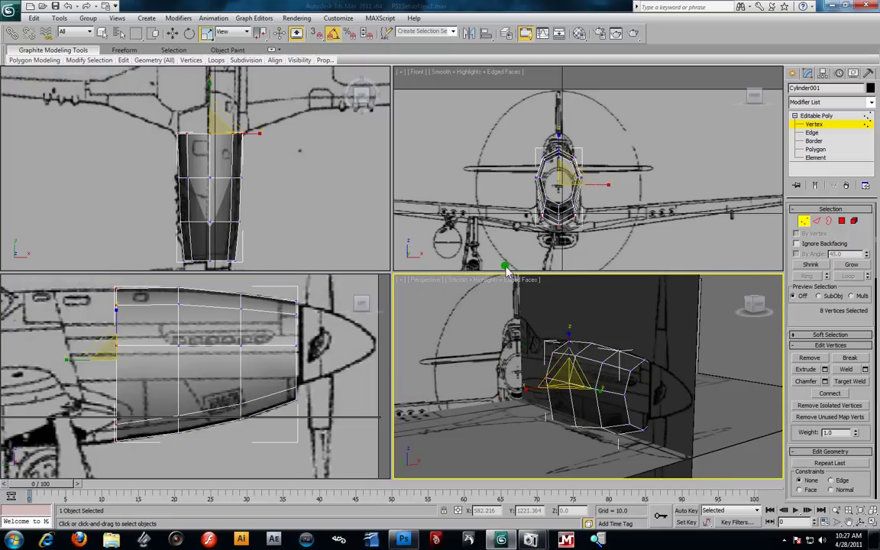
pyautogui.press('3')
pyautogui.keyDown('alt'); pyautogui.moveTo(603, 369); pyautogui.dragTo(656, 359, button='middle'); pyautogui.keyUp('alt')
pyautogui.click(603, 384)
pyautogui.keyDown('alt'); pyautogui.moveTo(609, 386); pyautogui.dragTo(576, 386, button='middle'); pyautogui.keyUp('alt')
# - Examine the side-view blueprint of the fuselage from the cowling back to the tail
pyautogui.moveTo(227, 366); pyautogui.dragTo(305, 353, button='middle')
pyautogui.scroll(-2, 245, 368)
pyautogui.scroll(-2, 255, 347)
pyautogui.scroll(-2, 237, 354)
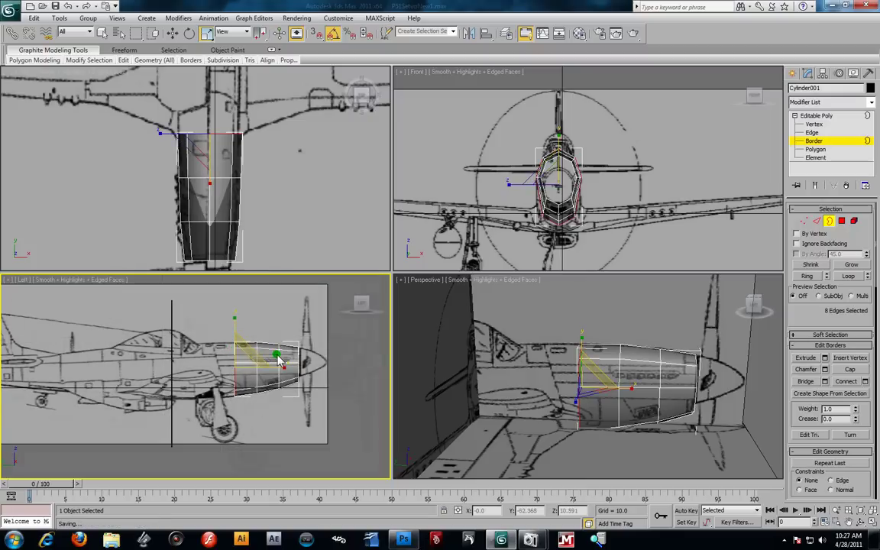
pyautogui.scroll(1, 278, 359)
pyautogui.scroll(1, 268, 357)
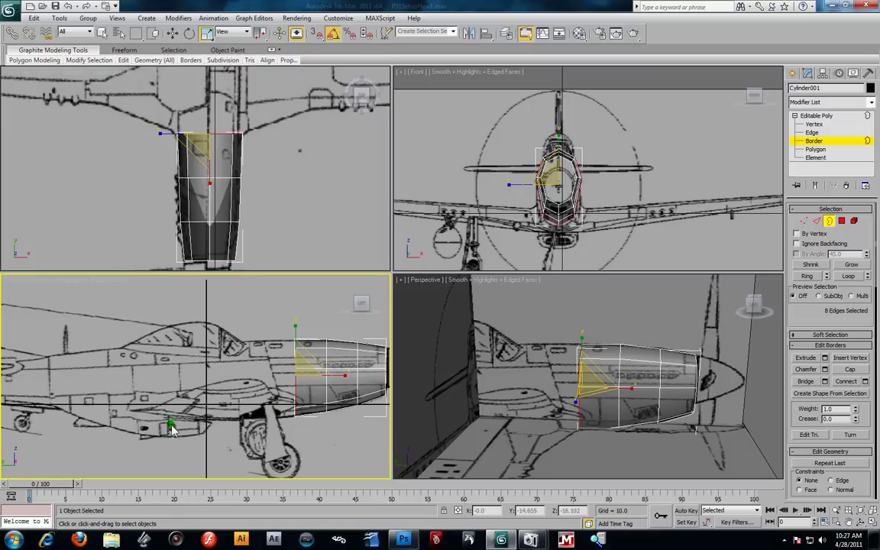
pyautogui.moveTo(73, 353); pyautogui.dragTo(167, 392, button='middle')
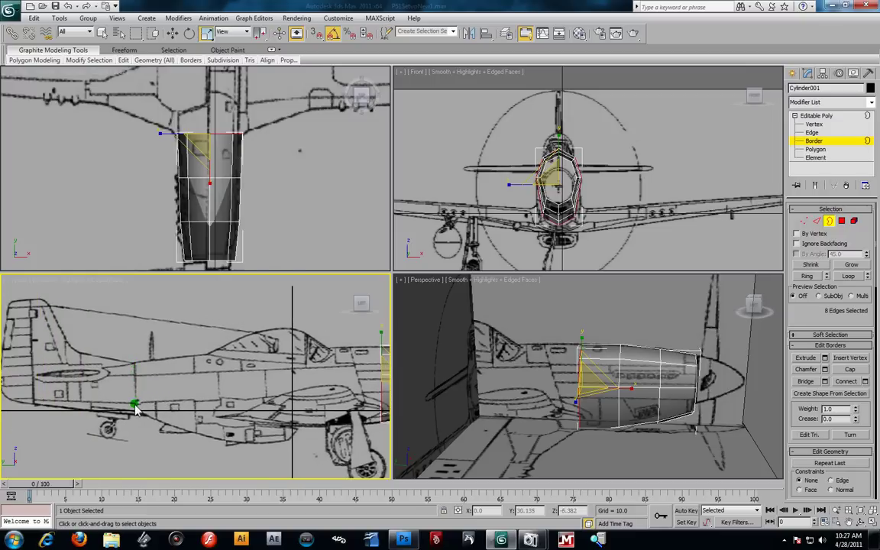
pyautogui.moveTo(202, 389); pyautogui.dragTo(173, 383, button='middle')
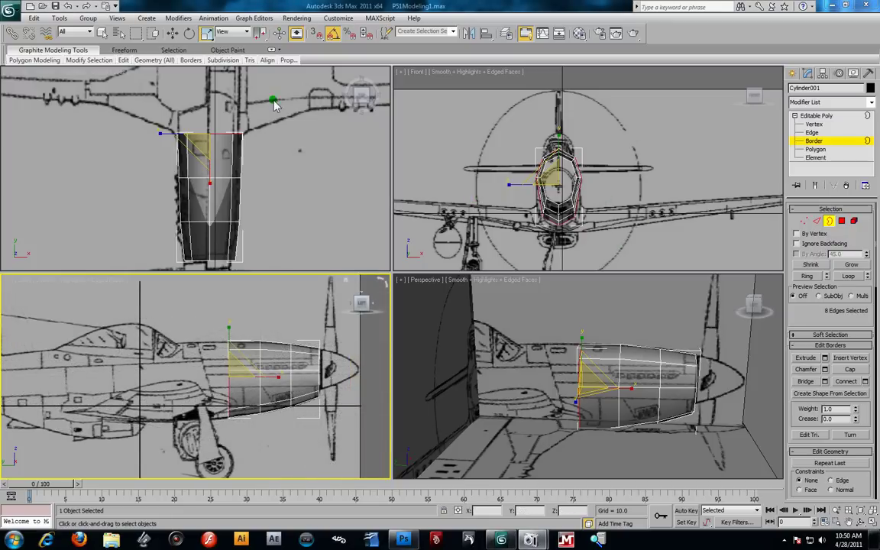
# - Extrude the rear border backward in the side view to the base of the windshield, about Y -41.6
pyautogui.click(172, 33)
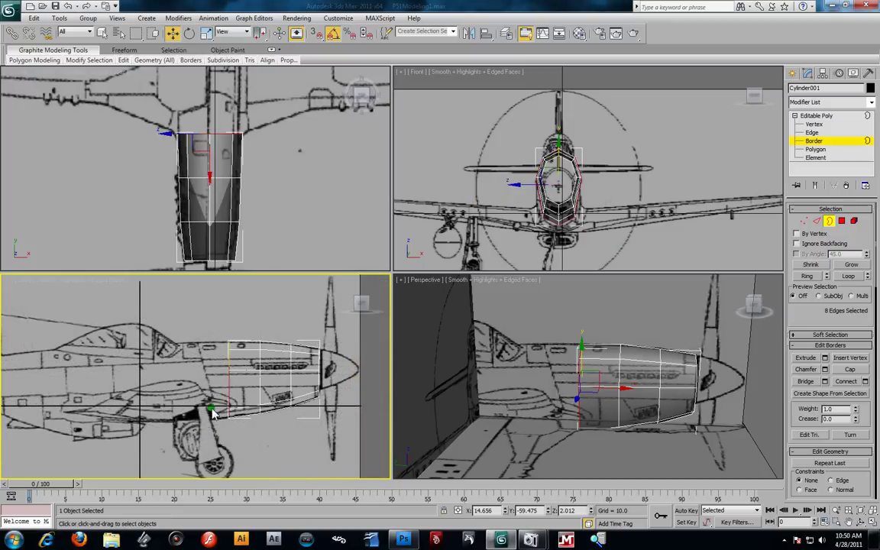
pyautogui.moveTo(229, 391); pyautogui.dragTo(296, 404, button='middle')
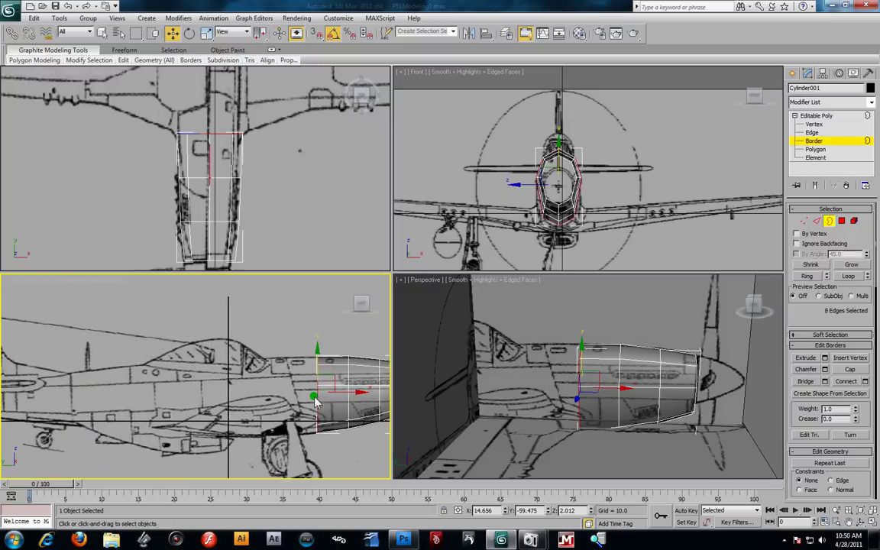
pyautogui.scroll(-2, 195, 357)
pyautogui.moveTo(161, 353)
pyautogui.mouseDown(button='middle')
pyautogui.moveTo(169, 358)
pyautogui.moveTo(159, 350)
pyautogui.mouseUp(button='middle')
pyautogui.keyDown('alt'); pyautogui.moveTo(640, 368); pyautogui.dragTo(620, 387, button='middle'); pyautogui.keyUp('alt')
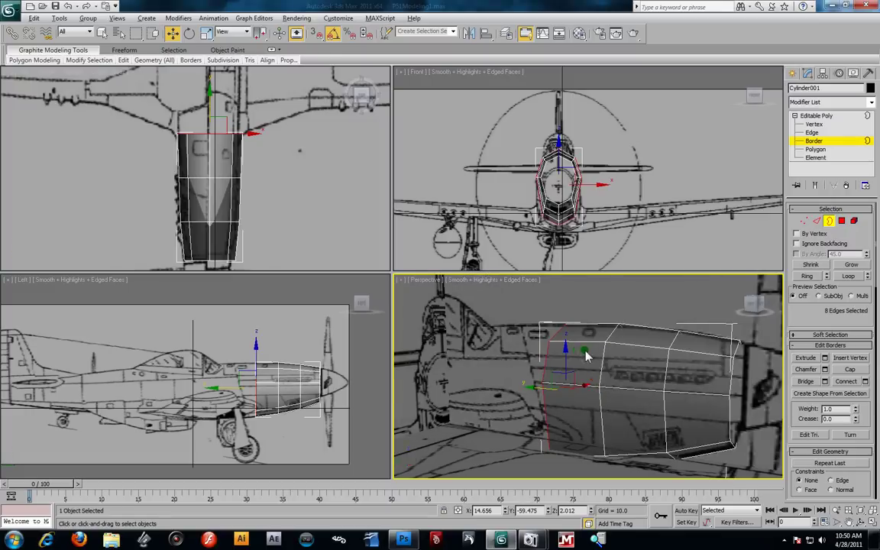
pyautogui.keyDown('alt'); pyautogui.moveTo(585, 350); pyautogui.dragTo(578, 352, button='middle'); pyautogui.keyUp('alt')
pyautogui.moveTo(303, 389); pyautogui.dragTo(310, 381, button='middle')
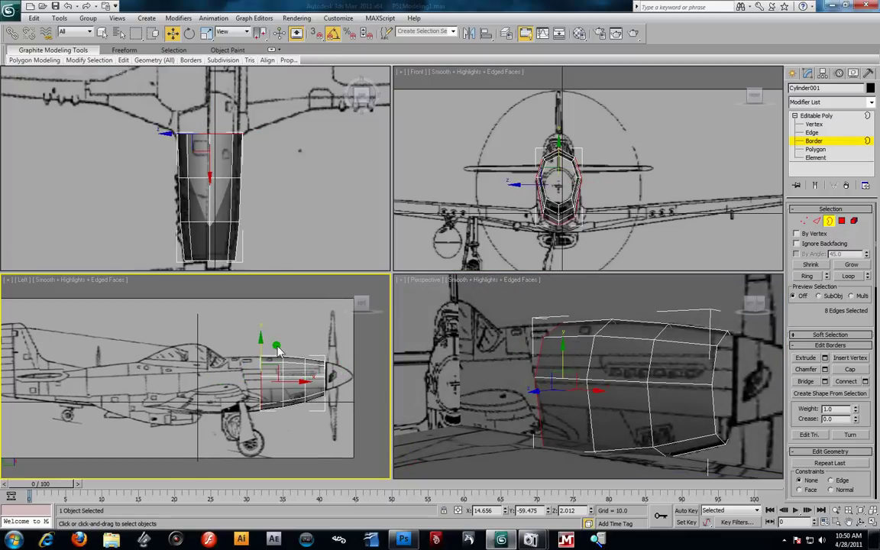
pyautogui.keyDown('shift'); pyautogui.moveTo(294, 387); pyautogui.dragTo(258, 381); pyautogui.keyUp('shift')
pyautogui.scroll(3, 262, 377)
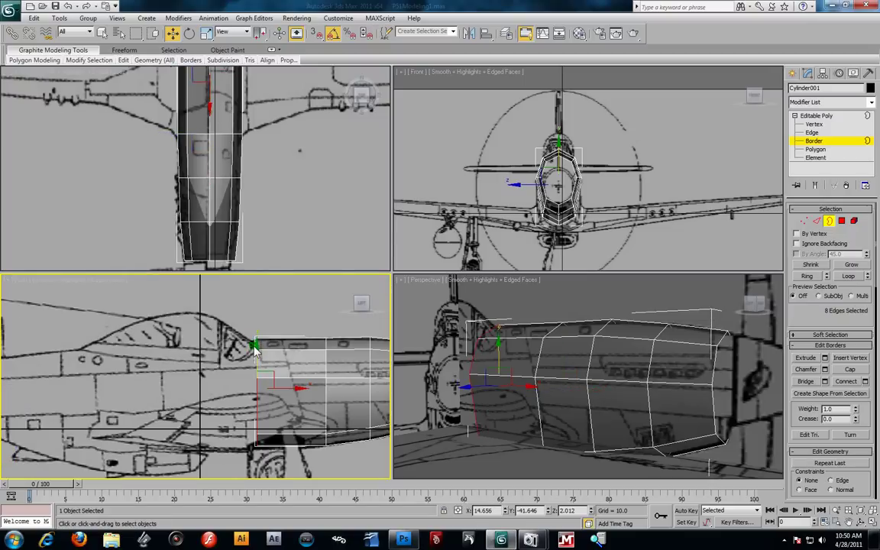
pyautogui.scroll(-3, 173, 313)
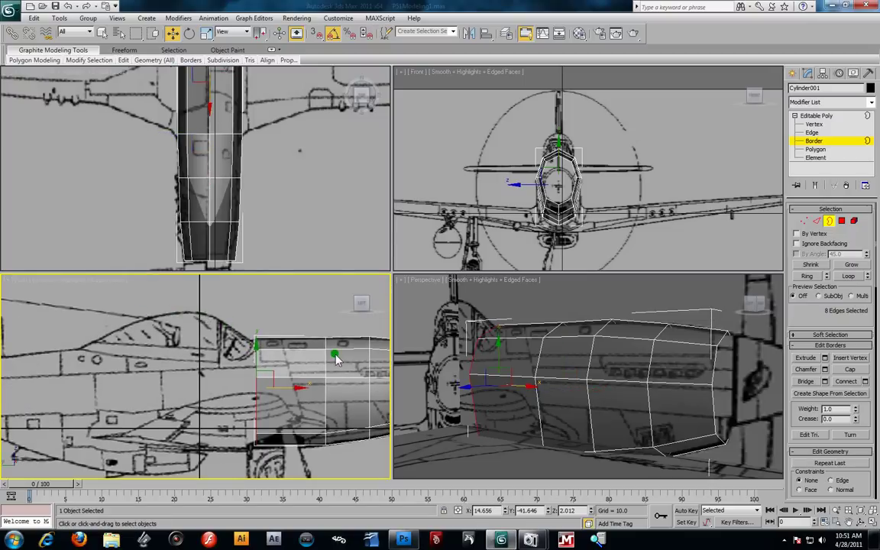
# - Extrude another ring from the rear border back beneath the canopy, to about Y -12.9
pyautogui.moveTo(258, 369)
pyautogui.mouseDown()
pyautogui.moveTo(184, 378)
pyautogui.moveTo(193, 378)
pyautogui.mouseUp()
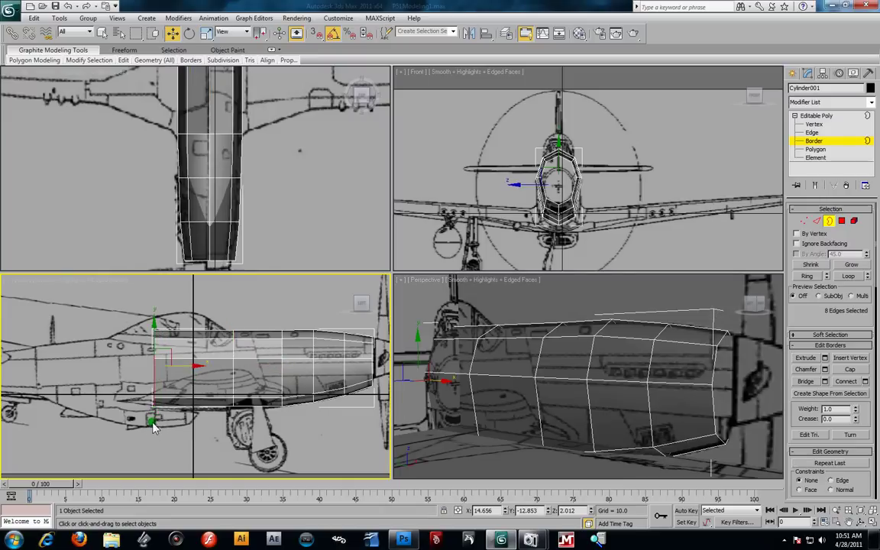
pyautogui.scroll(4, 155, 419)
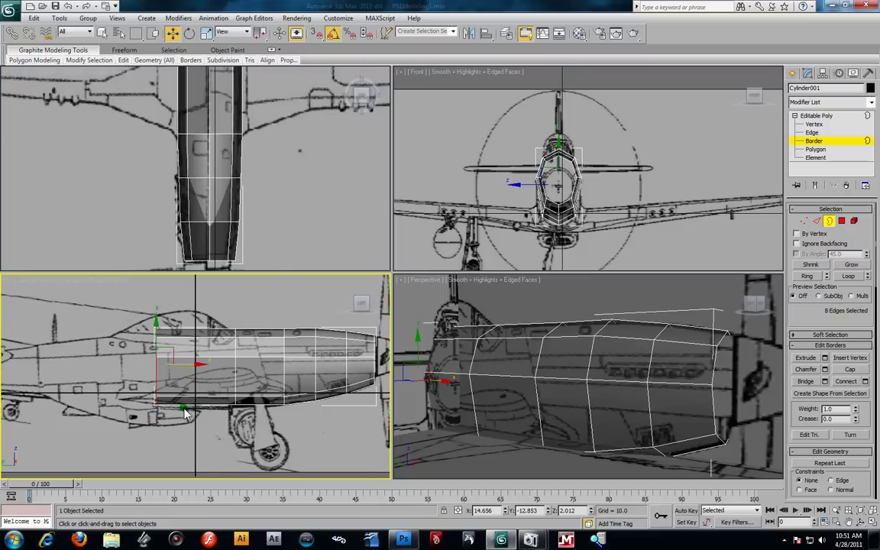
pyautogui.scroll(-4, 135, 458)
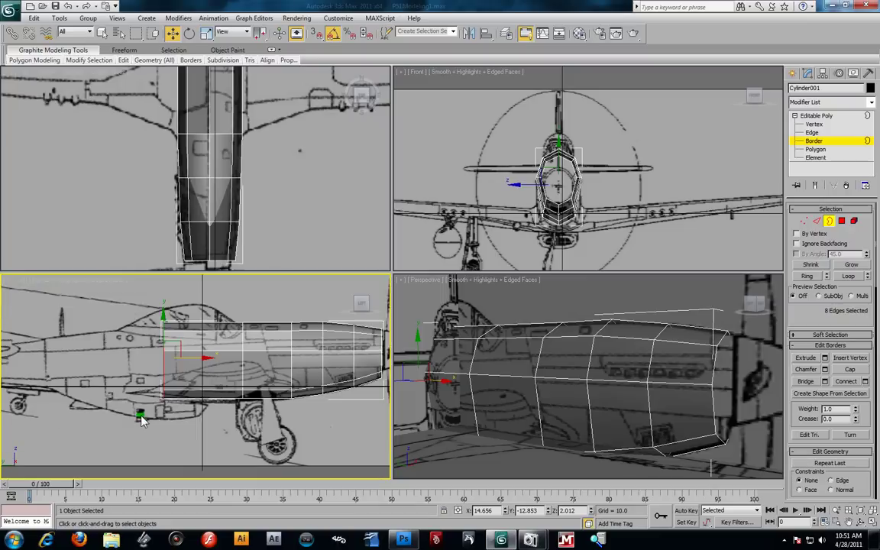
pyautogui.scroll(-2, 163, 363)
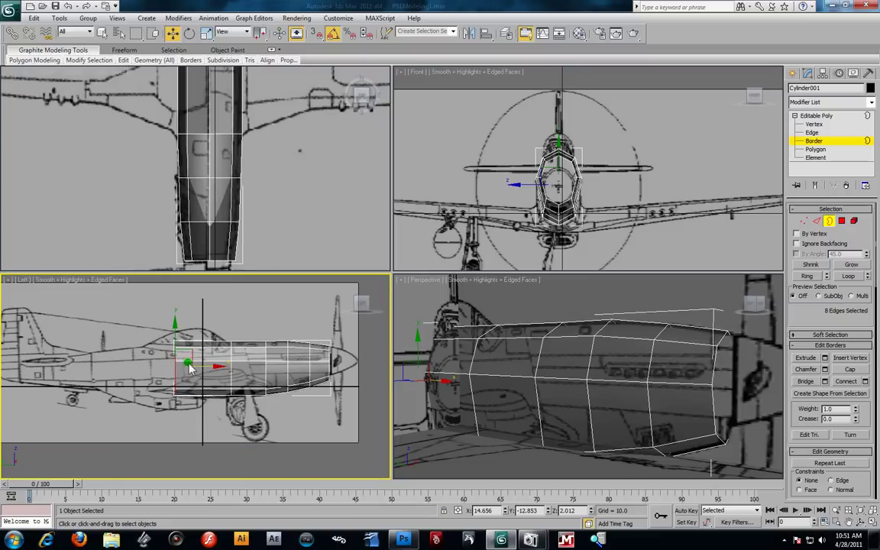
# - Extrude the rear border twice more toward the tail, to about Y 3.8 and about Y 30.4
pyautogui.keyDown('shift'); pyautogui.moveTo(201, 367); pyautogui.dragTo(168, 369); pyautogui.keyUp('shift')
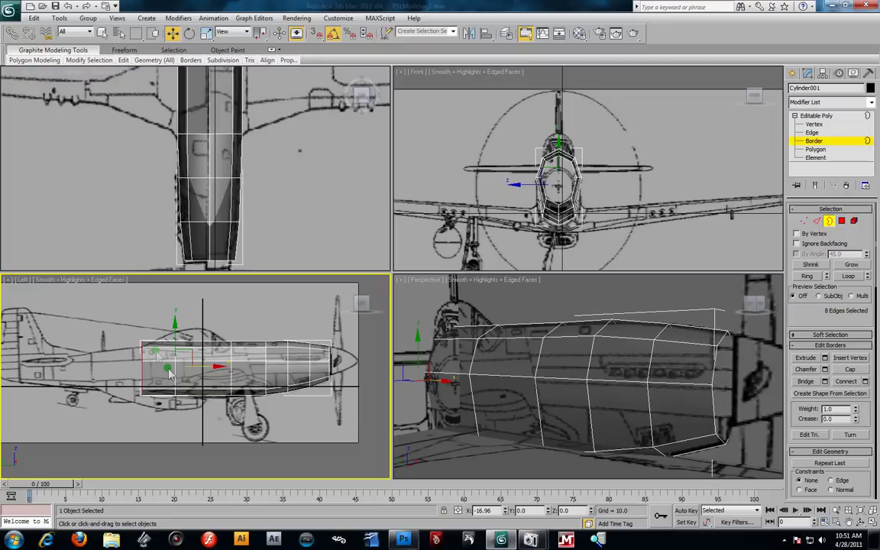
pyautogui.scroll(4, 192, 367)
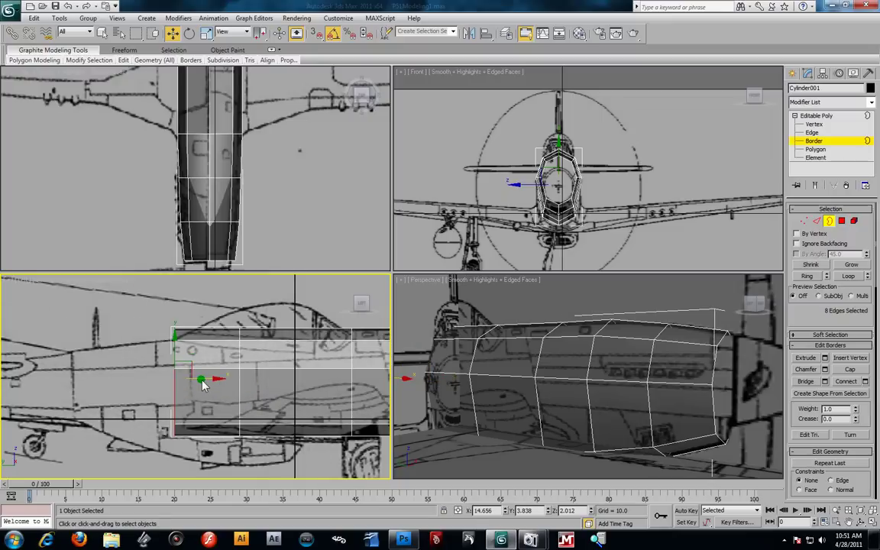
pyautogui.keyDown('shift'); pyautogui.moveTo(211, 382); pyautogui.dragTo(106, 380); pyautogui.keyUp('shift')
pyautogui.scroll(-3, 153, 386)
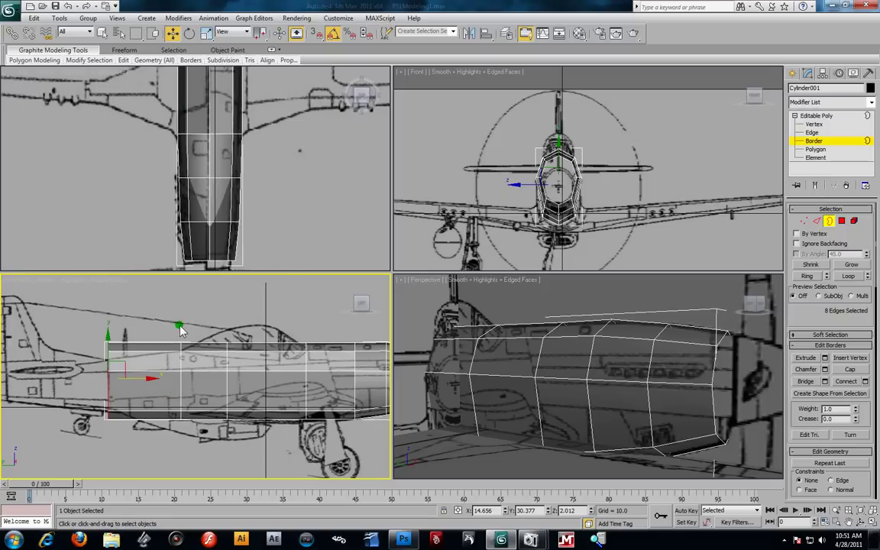
pyautogui.scroll(-2, 177, 332)
pyautogui.scroll(2, 209, 325)
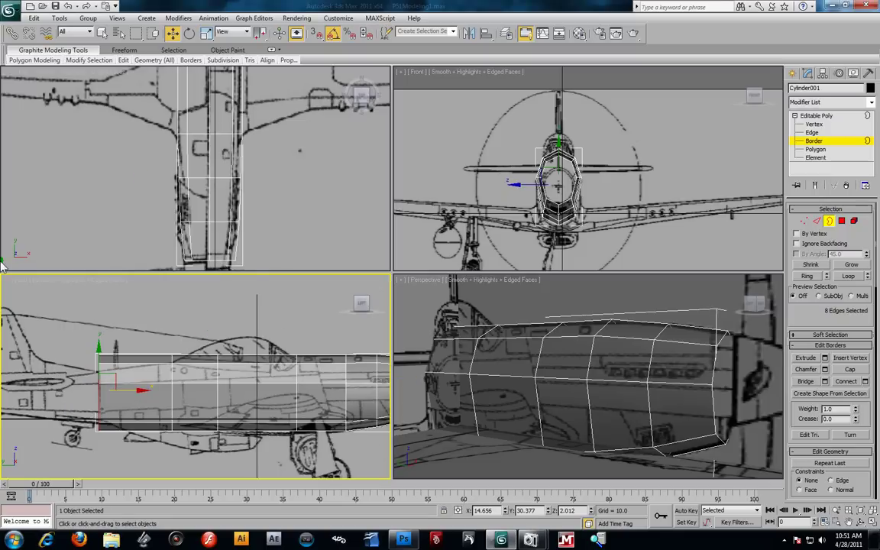
# - Lower the upper five vertices of the ring at the windshield base to the fuselage's top line, about Z 9.2
pyautogui.click(813, 124)
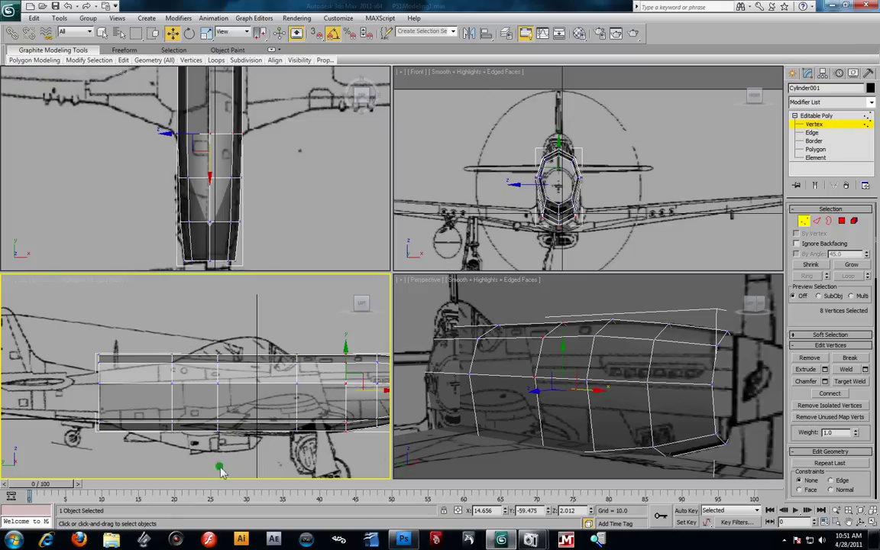
pyautogui.moveTo(347, 328); pyautogui.dragTo(262, 324, button='middle')
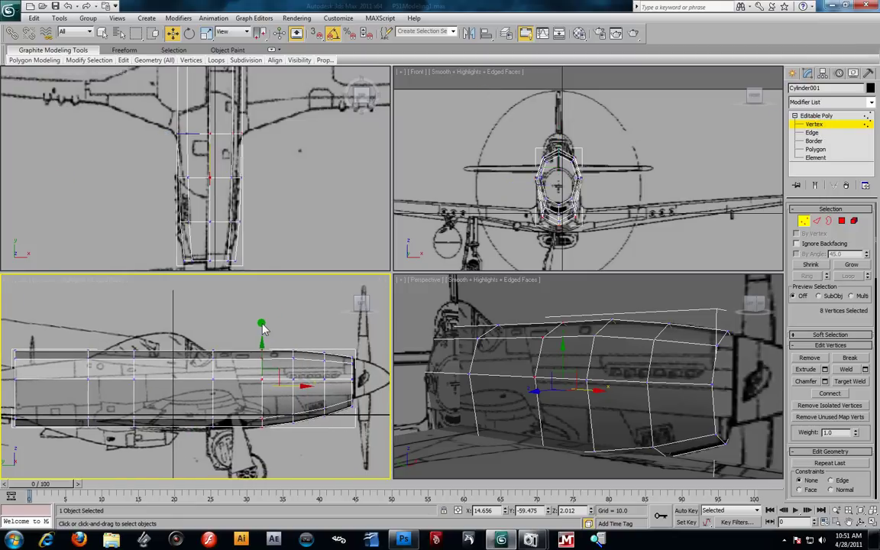
pyautogui.moveTo(189, 336); pyautogui.dragTo(230, 387)
pyautogui.scroll(4, 241, 353)
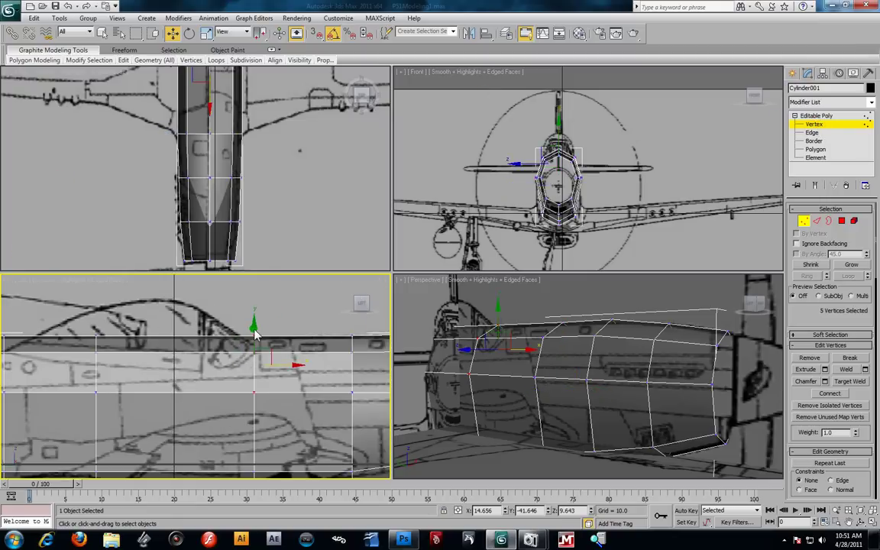
pyautogui.moveTo(254, 334); pyautogui.dragTo(254, 334)
pyautogui.scroll(-5, 254, 334)
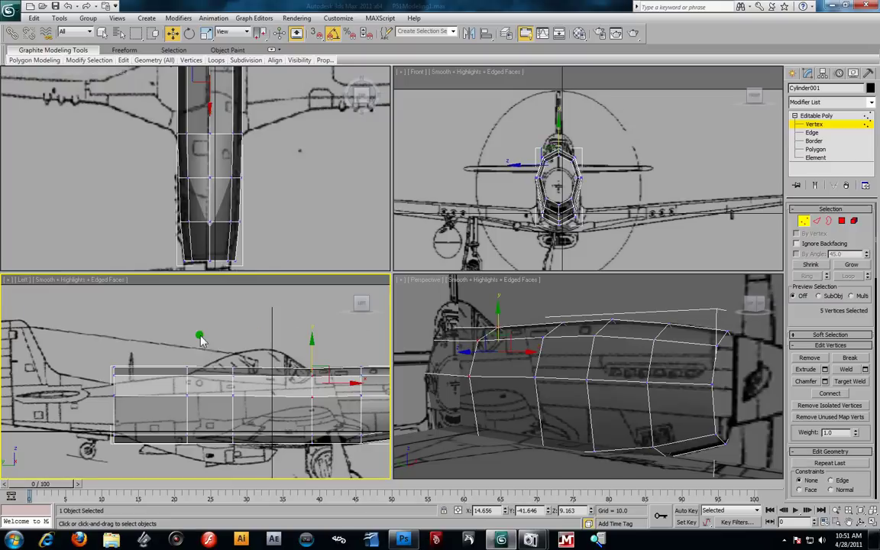
# - Lower the upper five vertices of the three rearmost rings to the fuselage's top line, the last ring's to about Z 3.8
pyautogui.moveTo(241, 365); pyautogui.dragTo(214, 421)
pyautogui.moveTo(186, 341); pyautogui.dragTo(187, 350)
pyautogui.moveTo(102, 353); pyautogui.dragTo(140, 408)
pyautogui.moveTo(144, 410); pyautogui.dragTo(217, 396, button='middle')
pyautogui.scroll(4, 218, 396)
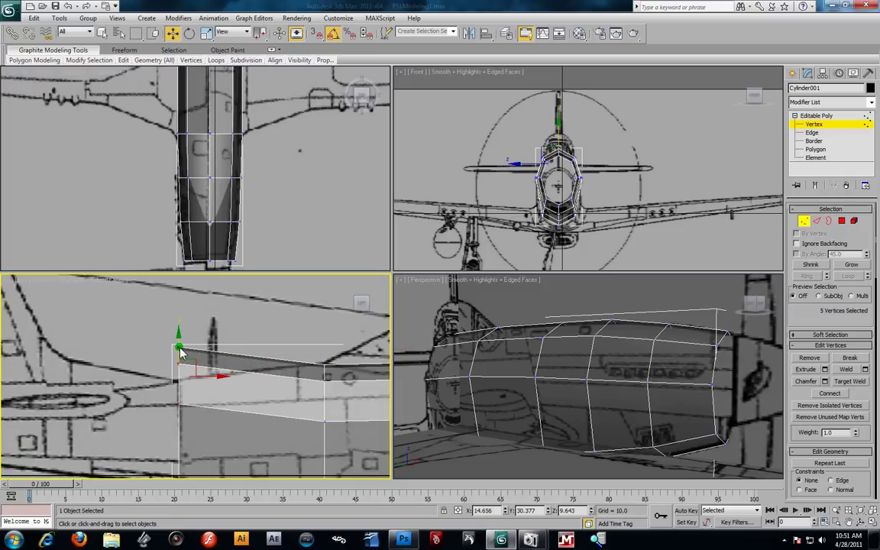
pyautogui.moveTo(180, 353); pyautogui.dragTo(198, 372)
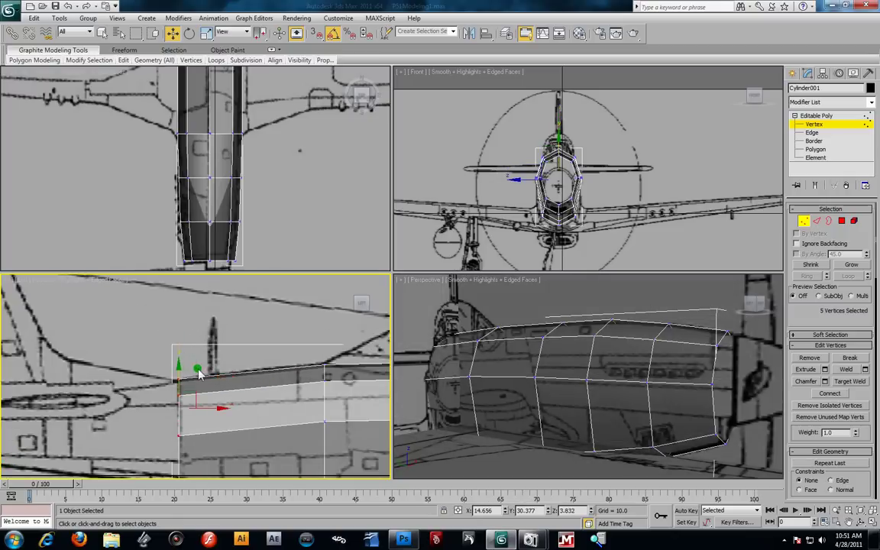
# - Fit the bottom three vertices of the last two rings to the fuselage underside, the second-to-last ring's at about Z -10.1
pyautogui.scroll(-4, 198, 372)
pyautogui.scroll(3, 193, 384)
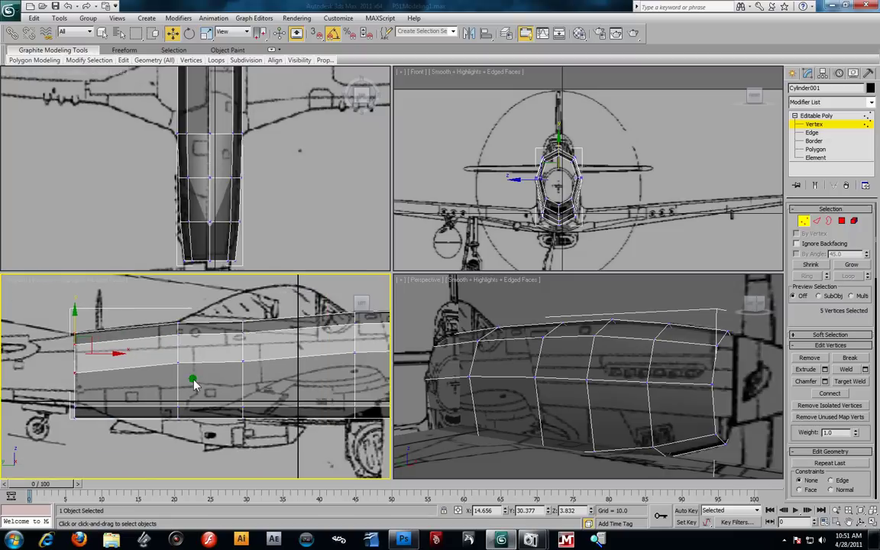
pyautogui.moveTo(105, 431); pyautogui.dragTo(72, 349)
pyautogui.moveTo(189, 375); pyautogui.dragTo(145, 389, button='middle')
pyautogui.moveTo(128, 430); pyautogui.dragTo(108, 373)
pyautogui.moveTo(190, 351); pyautogui.dragTo(161, 380, button='middle')
pyautogui.scroll(-2, 162, 380)
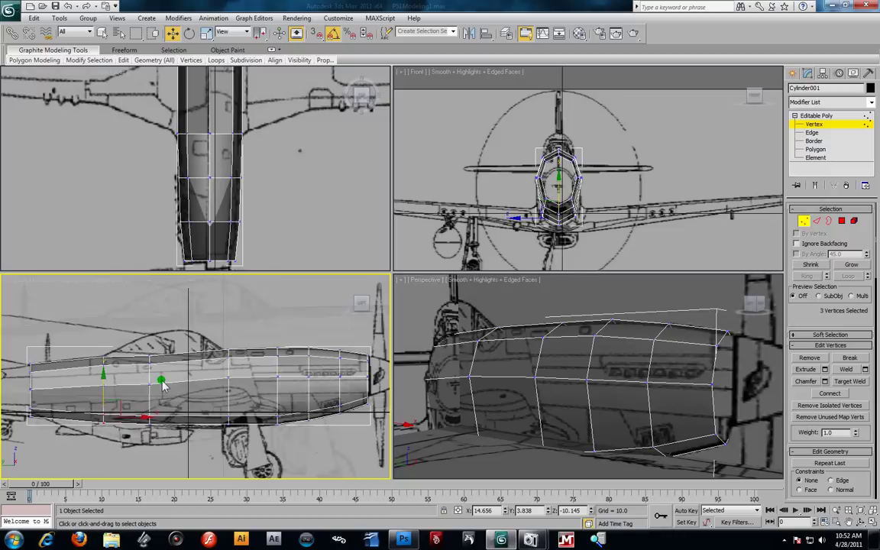
# - Adjust the two mid-side vertices of the ring beneath the canopy to about Z 2.2
pyautogui.click(150, 360)
pyautogui.moveTo(150, 357); pyautogui.dragTo(150, 355)
pyautogui.scroll(3, 210, 393)
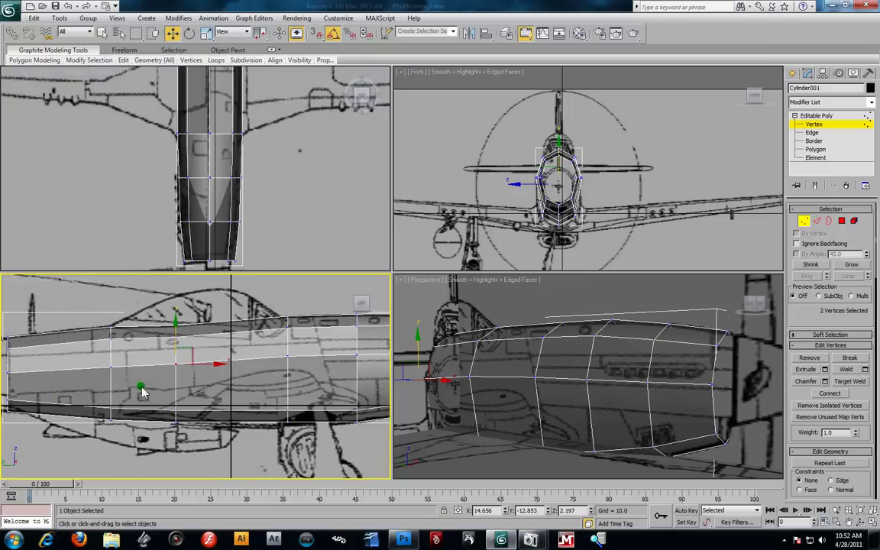
# - Try raising the lower side vertices of the second- and third-to-last rings to about Z -7.6 and -8.1, and undo both moves
pyautogui.click(111, 377)
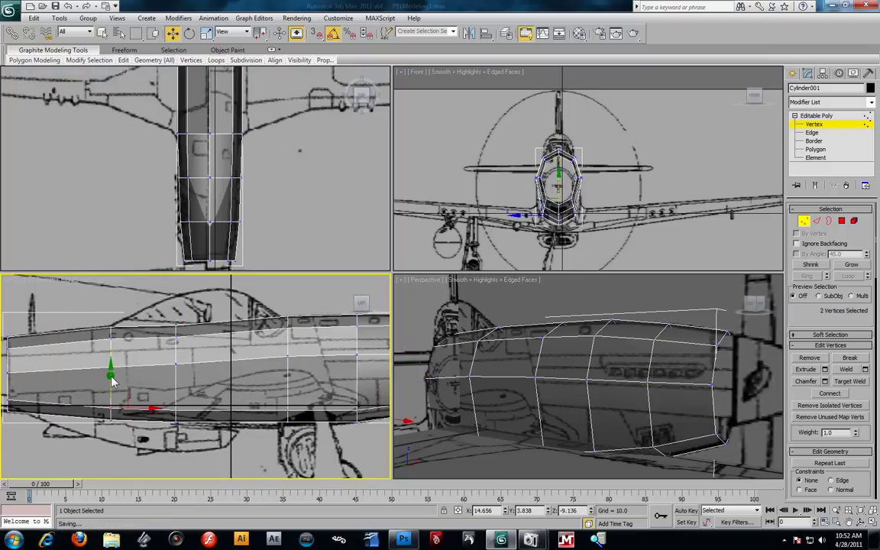
pyautogui.moveTo(159, 400); pyautogui.dragTo(191, 414)
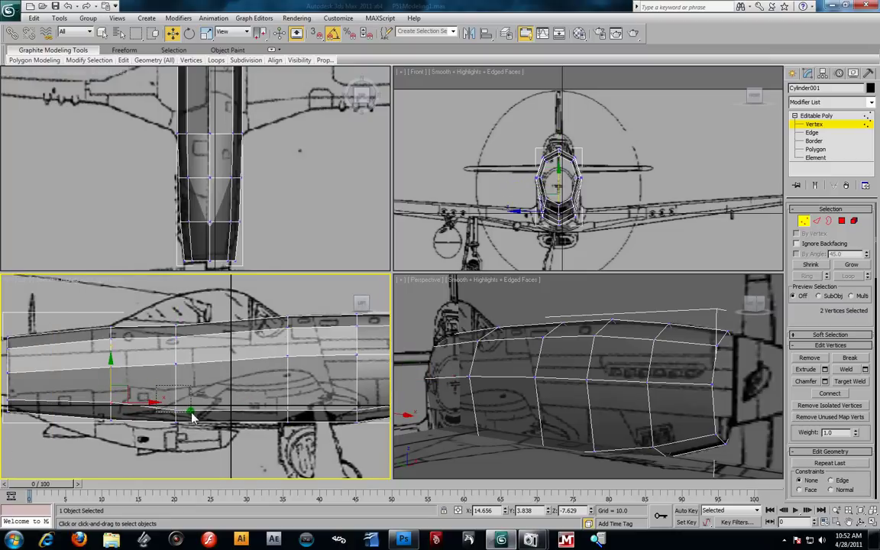
pyautogui.moveTo(175, 379); pyautogui.dragTo(229, 402)
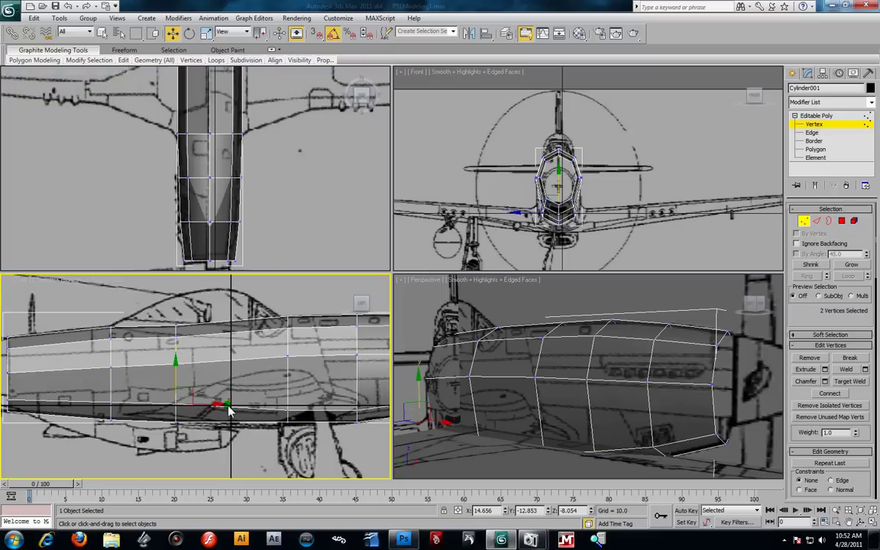
pyautogui.hotkey('ctrl', 'z')
pyautogui.hotkey('ctrl', 'z')
pyautogui.hotkey('ctrl', 'z')
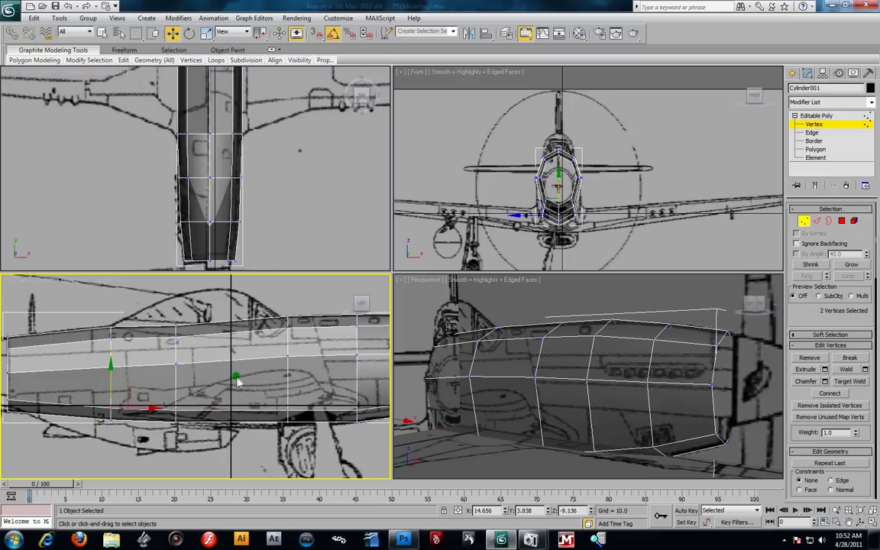
# - Maximize the top view and compare the extended fuselage's width with the blueprint outline
pyautogui.scroll(-1, 237, 382)
pyautogui.scroll(2, 269, 183)
pyautogui.hotkey('alt', 'w')
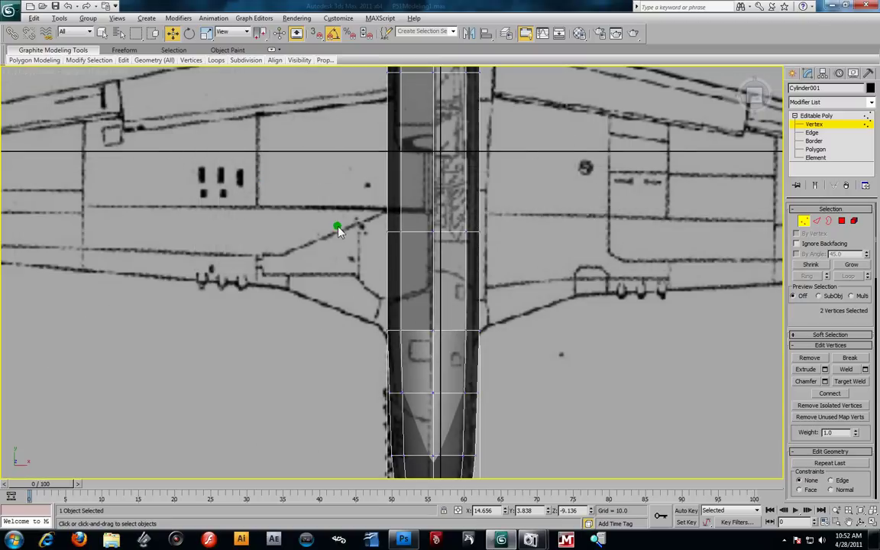
pyautogui.hotkey('alt', 'w')
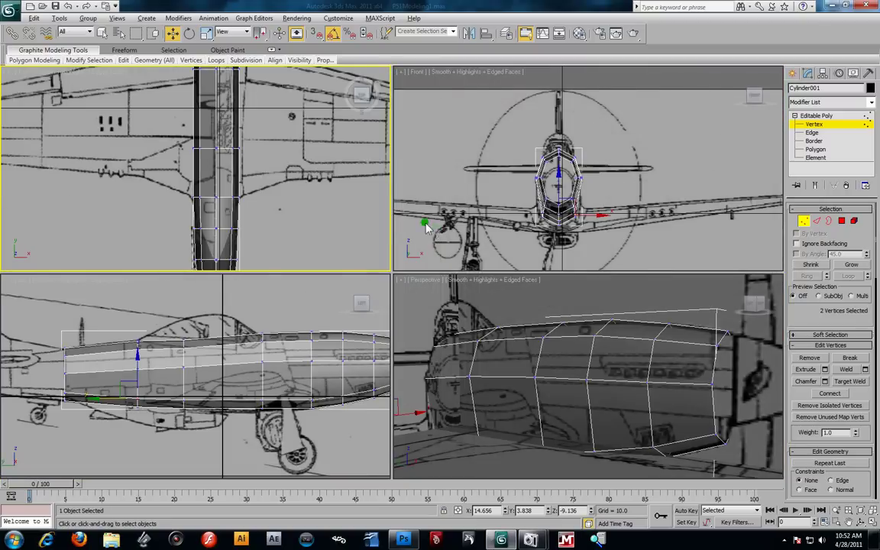
pyautogui.hotkey('alt', 'w')
pyautogui.scroll(-3, 473, 302)
pyautogui.scroll(4, 454, 222)
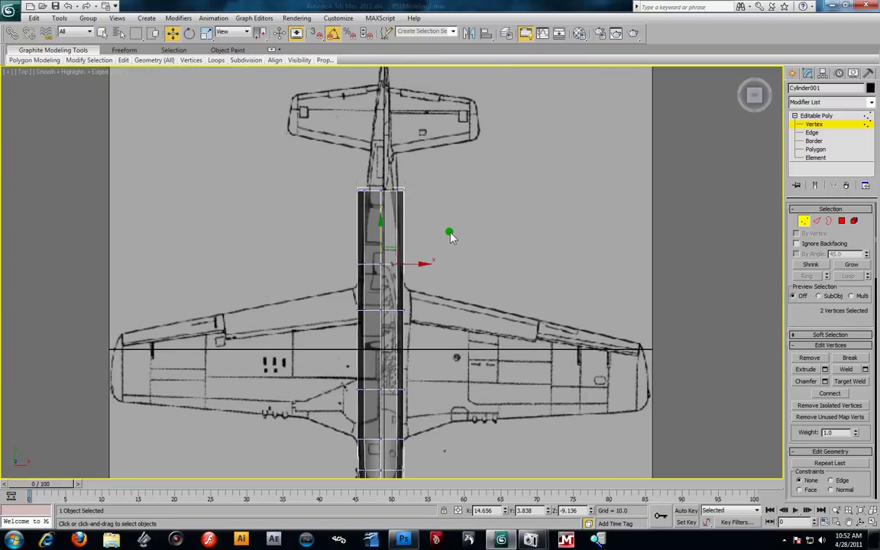
# - Narrow the rearmost ring and the ring ahead of it to the blueprint's fuselage width in the top view
pyautogui.moveTo(303, 133); pyautogui.dragTo(476, 224)
pyautogui.click(207, 33)
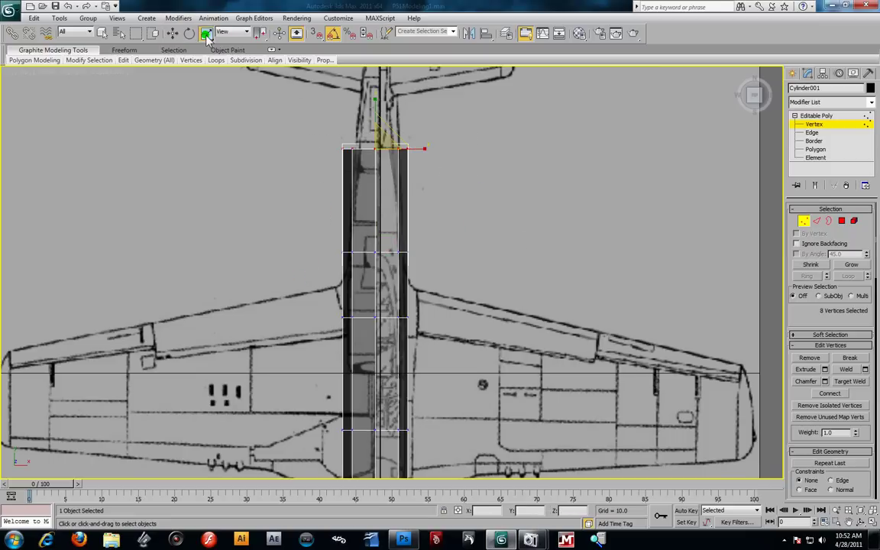
pyautogui.moveTo(427, 151); pyautogui.dragTo(414, 153)
pyautogui.moveTo(321, 217); pyautogui.dragTo(522, 285)
pyautogui.moveTo(423, 252); pyautogui.dragTo(419, 253)
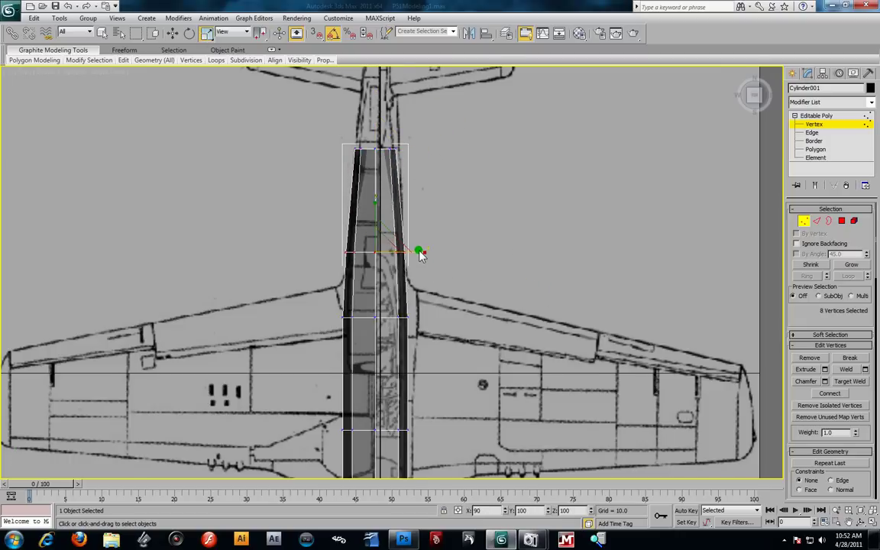
# - Slightly narrow the third-to-last ring and fine-tune the second-to-last ring's width to the top-view outline
pyautogui.moveTo(448, 278); pyautogui.dragTo(371, 207, button='middle')
pyautogui.scroll(2, 372, 212)
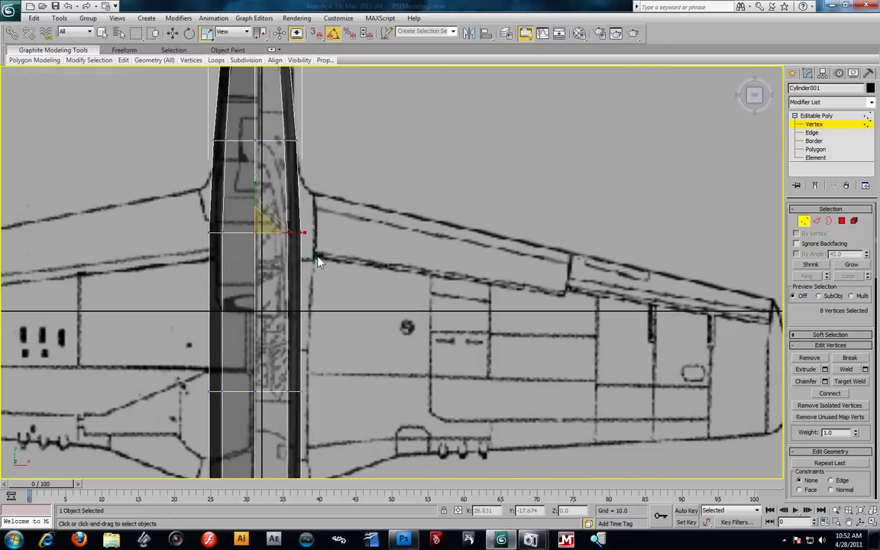
pyautogui.moveTo(304, 233); pyautogui.dragTo(302, 233)
pyautogui.moveTo(334, 310); pyautogui.dragTo(369, 364, button='middle')
pyautogui.moveTo(204, 171); pyautogui.dragTo(372, 233)
pyautogui.moveTo(339, 193); pyautogui.dragTo(336, 194)
pyautogui.moveTo(380, 354); pyautogui.dragTo(367, 297, button='middle')
pyautogui.scroll(-6, 366, 300)
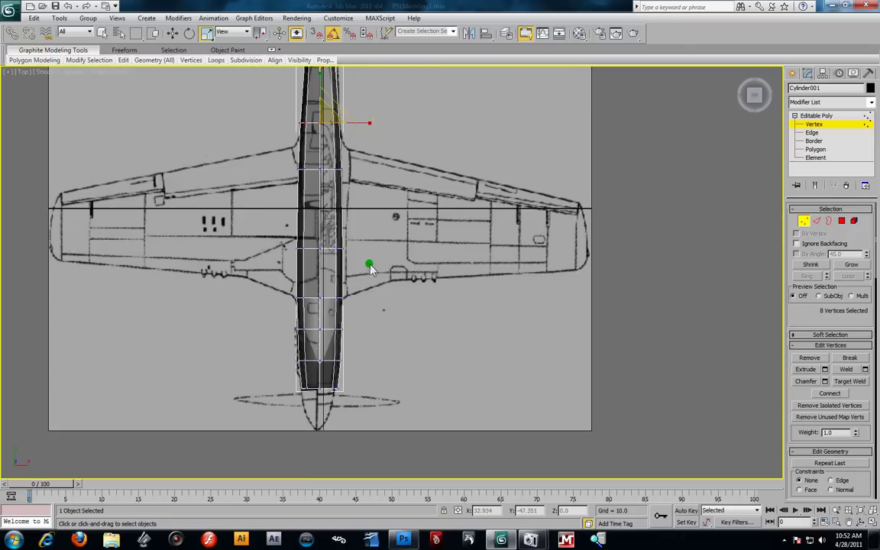
# - Examine the tapered fuselage from both sides in the perspective view with its see-through display temporarily off
pyautogui.hotkey('alt', 'w')
pyautogui.middleClick(516, 354)
pyautogui.scroll(-3, 517, 351)
pyautogui.hotkey('alt', 'w')
pyautogui.moveTo(244, 256)
pyautogui.keyDown('alt'); pyautogui.mouseDown(button='middle')
pyautogui.moveTo(271, 252)
pyautogui.moveTo(334, 281)
pyautogui.moveTo(324, 279)
pyautogui.moveTo(339, 253)
pyautogui.moveTo(398, 242)
pyautogui.moveTo(420, 271)
pyautogui.moveTo(321, 276)
pyautogui.mouseUp(button='middle'); pyautogui.keyUp('alt')
pyautogui.scroll(-4, 271, 252)
pyautogui.hotkey('alt', 'x')
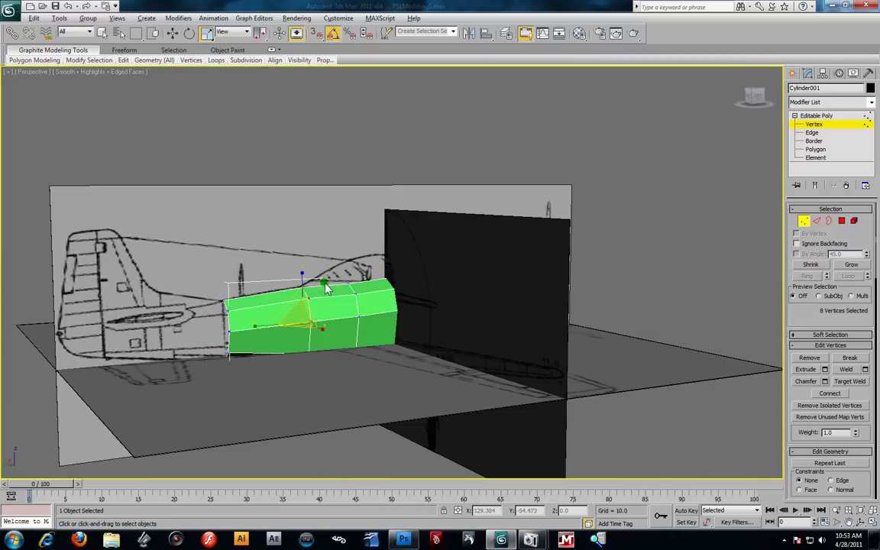
pyautogui.moveTo(406, 309)
pyautogui.keyDown('alt'); pyautogui.mouseDown(button='middle')
pyautogui.moveTo(252, 299)
pyautogui.moveTo(202, 236)
pyautogui.moveTo(178, 285)
pyautogui.moveTo(405, 344)
pyautogui.moveTo(363, 308)
pyautogui.moveTo(434, 309)
pyautogui.mouseUp(button='middle'); pyautogui.keyUp('alt')
pyautogui.hotkey('alt', 'x')
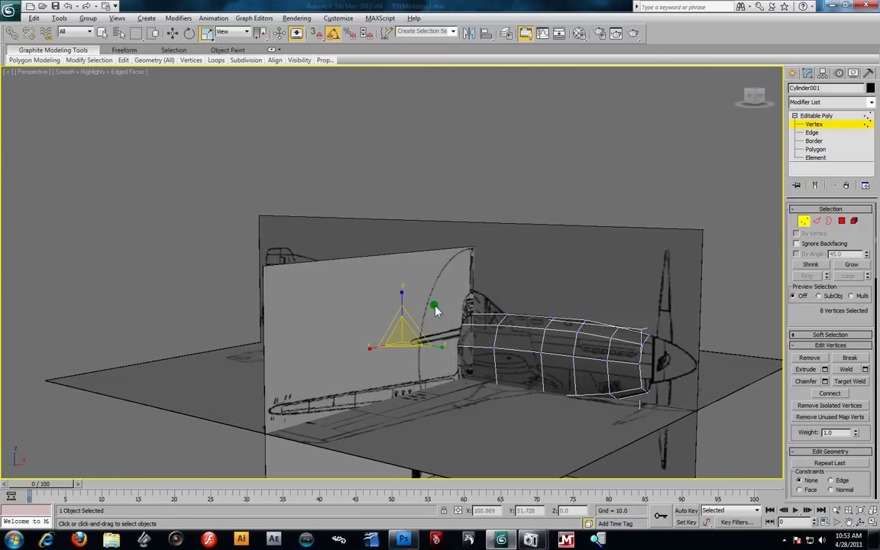
pyautogui.hotkey('alt', 'w')
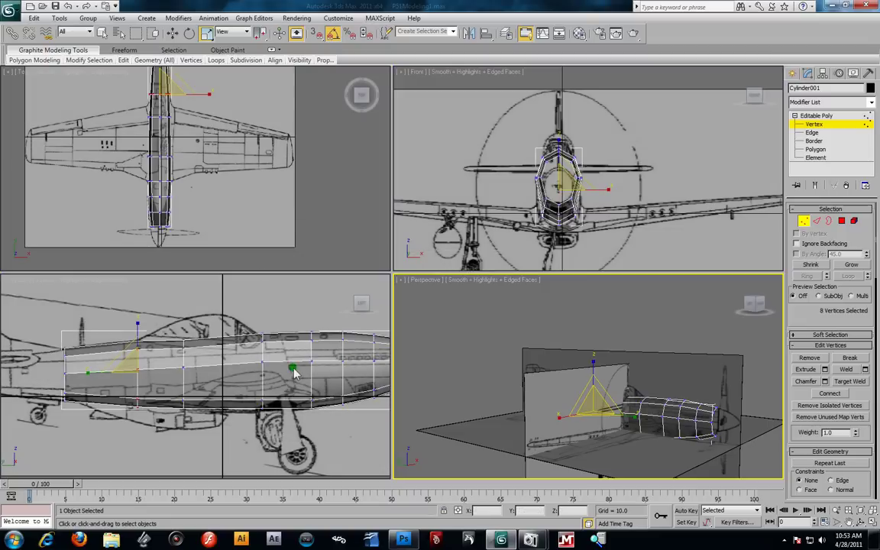
# - Extend the fuselage's rear open border with three new sections reaching the end of the tail at about Y 79.9
pyautogui.click(812, 141)
pyautogui.moveTo(38, 368); pyautogui.dragTo(200, 373, button='middle')
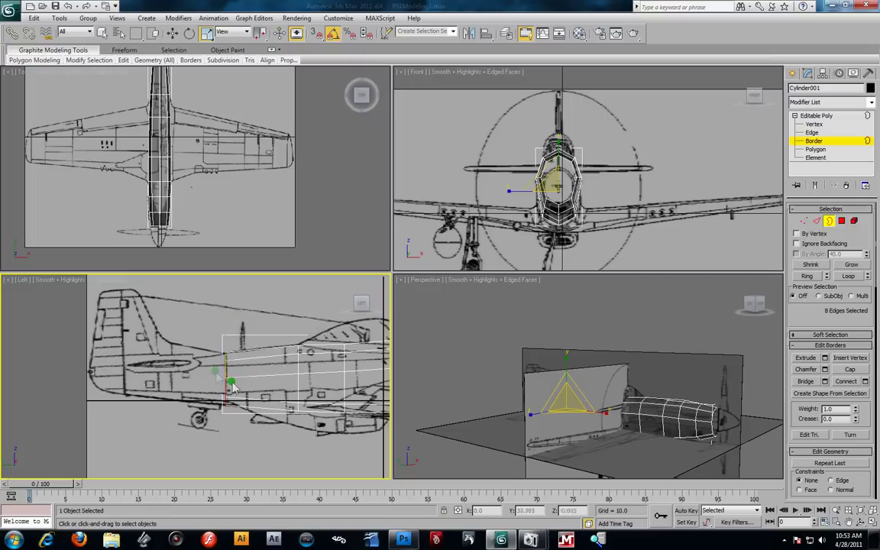
pyautogui.click(235, 402)
pyautogui.click(223, 386)
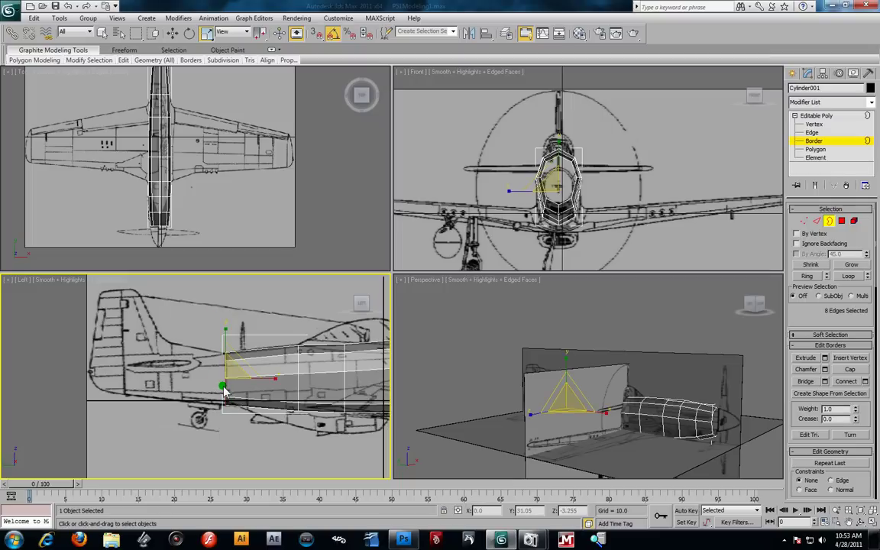
pyautogui.press('w')
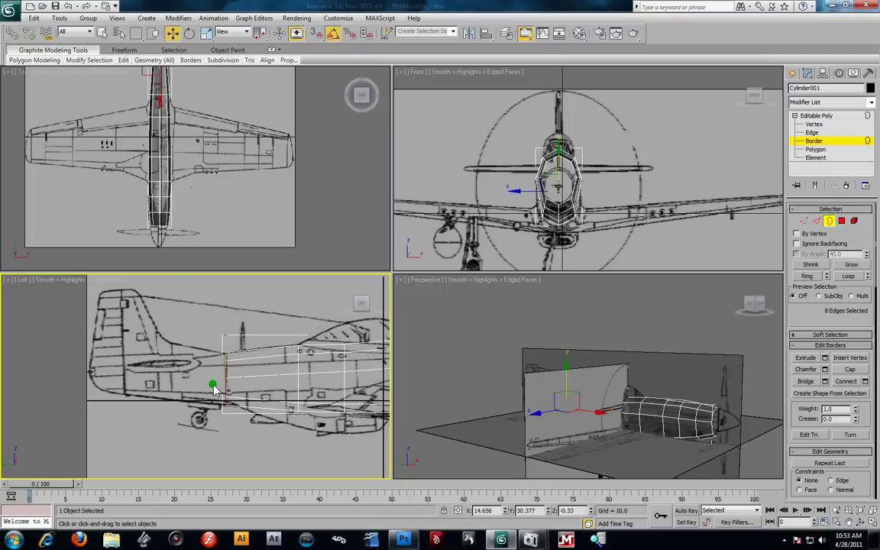
pyautogui.scroll(2, 197, 336)
pyautogui.scroll(2, 197, 344)
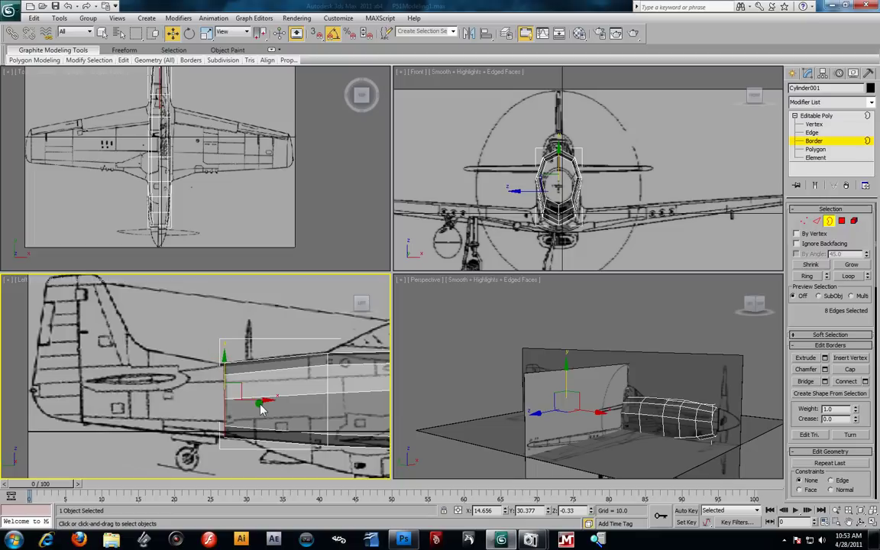
pyautogui.keyDown('shift'); pyautogui.moveTo(211, 398); pyautogui.dragTo(77, 401); pyautogui.keyUp('shift')
pyautogui.moveTo(124, 358); pyautogui.dragTo(200, 329, button='middle')
pyautogui.scroll(2, 199, 329)
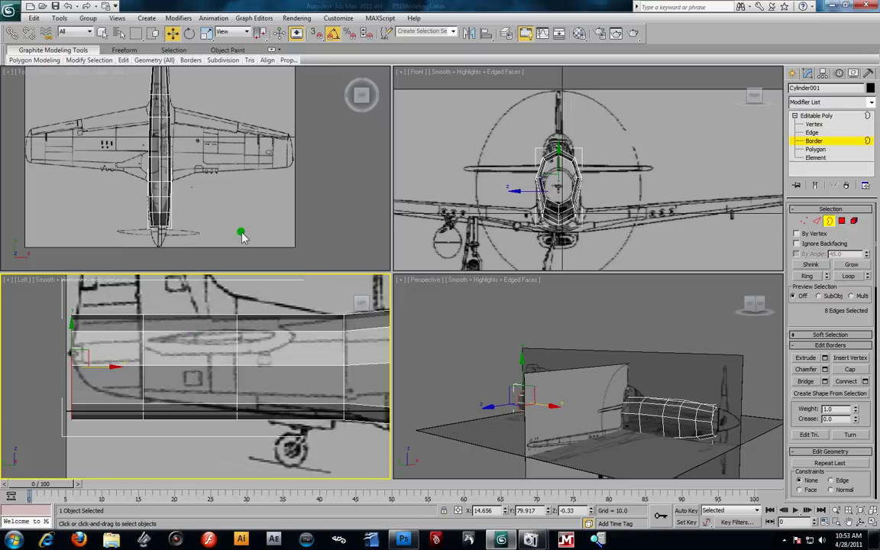
# - Raise the bottom three vertices of the two new rings ahead of the tail end to the underside outline, the forward ring's to about Z -6.4
pyautogui.click(813, 124)
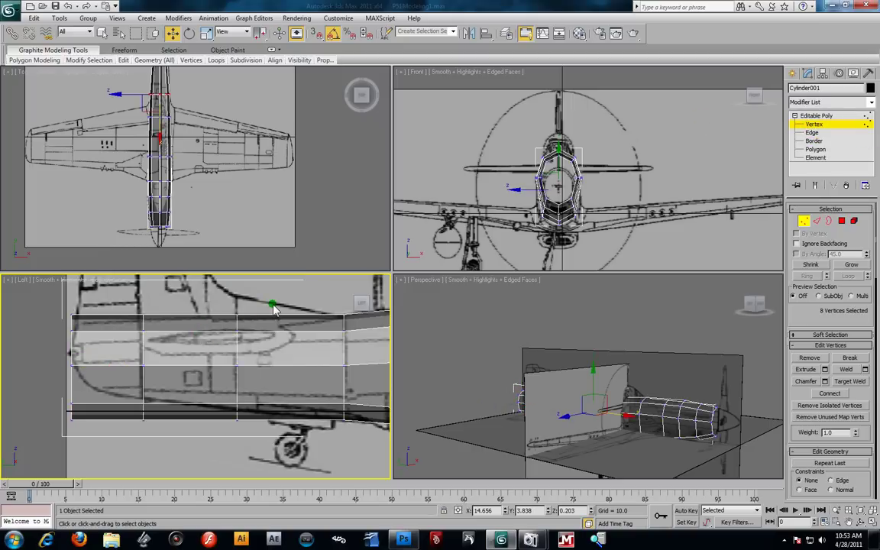
pyautogui.click(273, 308)
pyautogui.hotkey('alt', 'w')
pyautogui.scroll(-2, 335, 314)
pyautogui.scroll(1, 340, 303)
pyautogui.moveTo(320, 245); pyautogui.dragTo(310, 303, button='middle')
pyautogui.moveTo(334, 449); pyautogui.dragTo(304, 333)
pyautogui.moveTo(459, 429); pyautogui.dragTo(433, 336)
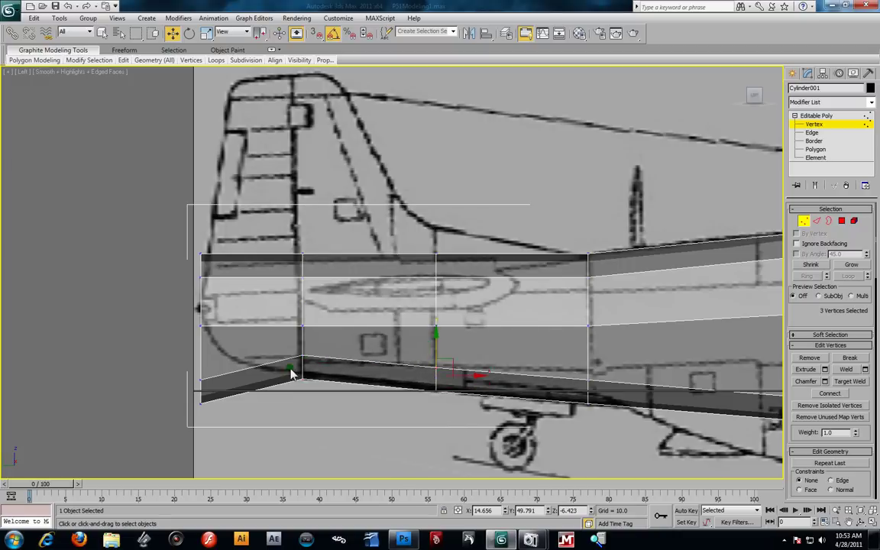
# - Fit the last ring's bottom three vertices to the tail end and raise the last two rings' mid-side vertices, the last ring's to about Z 1.5
pyautogui.moveTo(241, 445); pyautogui.dragTo(188, 356)
pyautogui.moveTo(221, 386); pyautogui.dragTo(227, 343)
pyautogui.moveTo(156, 281); pyautogui.dragTo(217, 308)
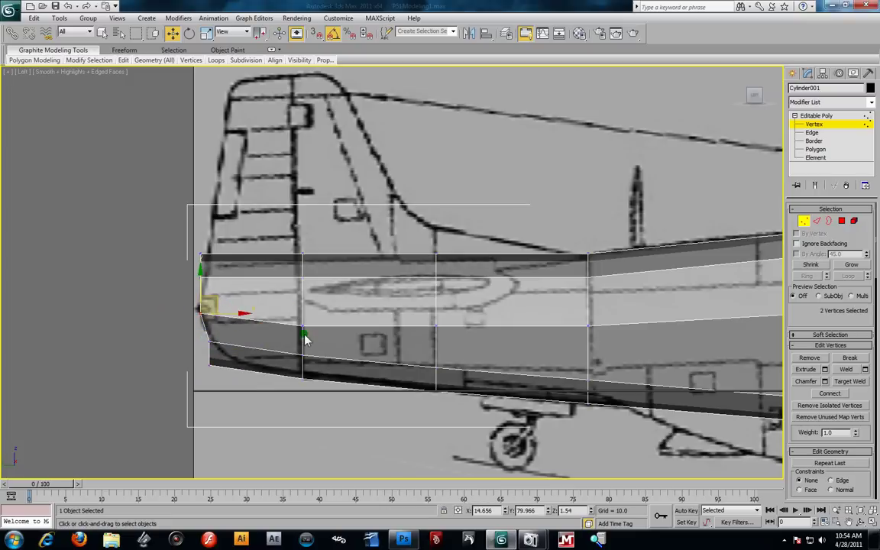
pyautogui.moveTo(281, 314); pyautogui.dragTo(283, 316)
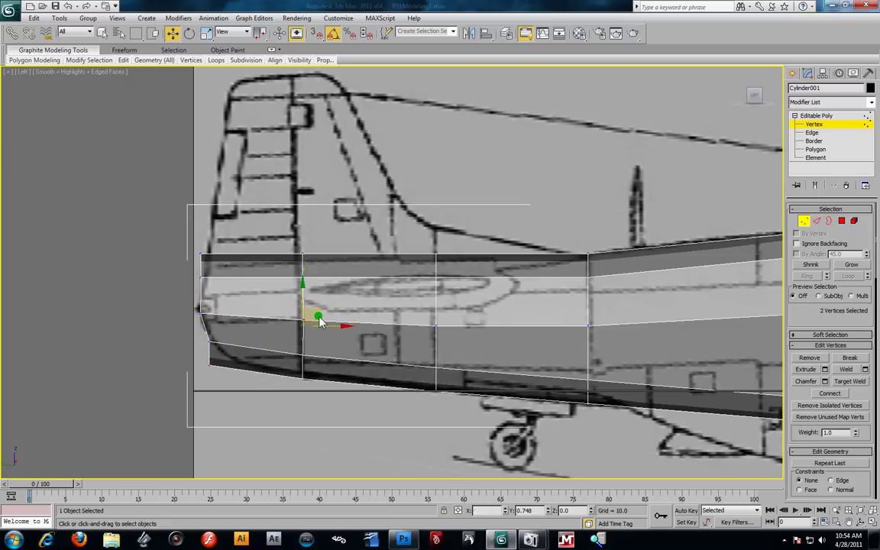
# - Shape the last ring to the rounded tail, with the bottom vertex at about Y 75.8, Z -4.5 and the upper side vertices at Y 79.5
pyautogui.click(211, 360)
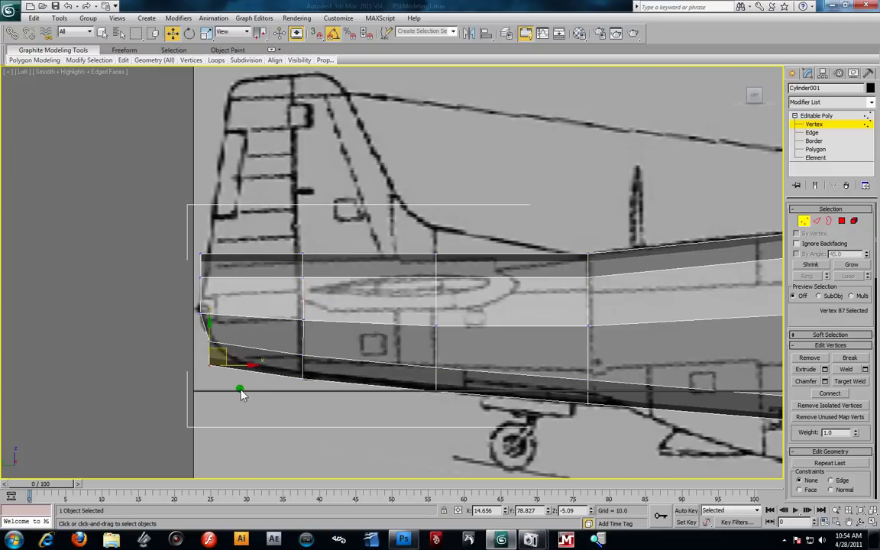
pyautogui.moveTo(249, 363); pyautogui.dragTo(254, 363)
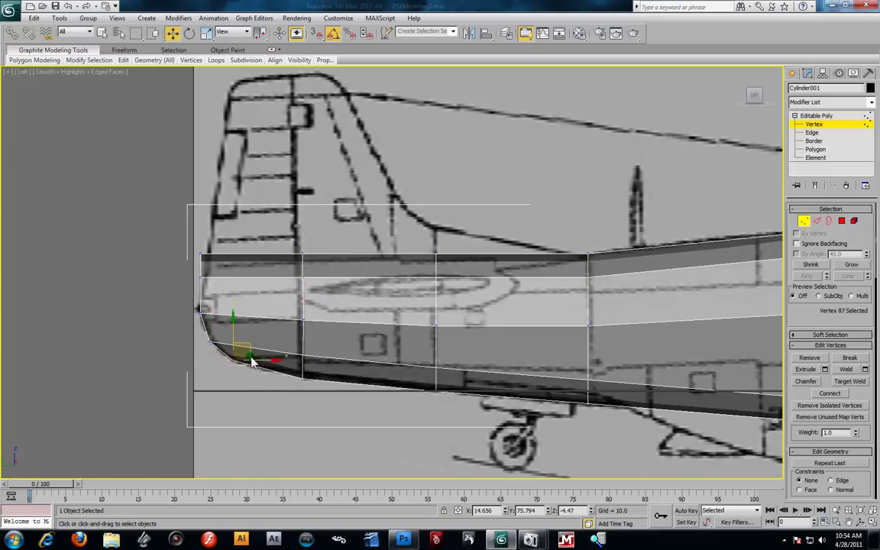
pyautogui.click(202, 254)
pyautogui.moveTo(231, 258); pyautogui.dragTo(237, 258)
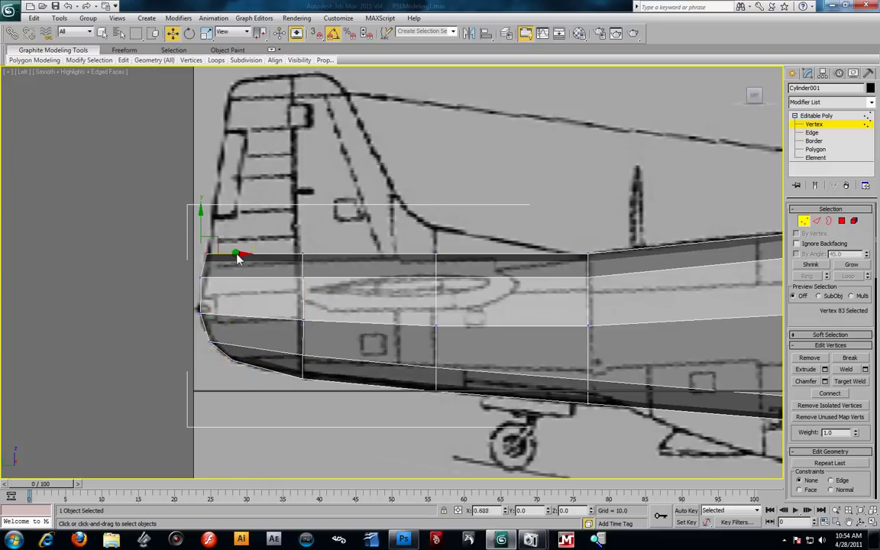
pyautogui.moveTo(158, 259); pyautogui.dragTo(213, 288)
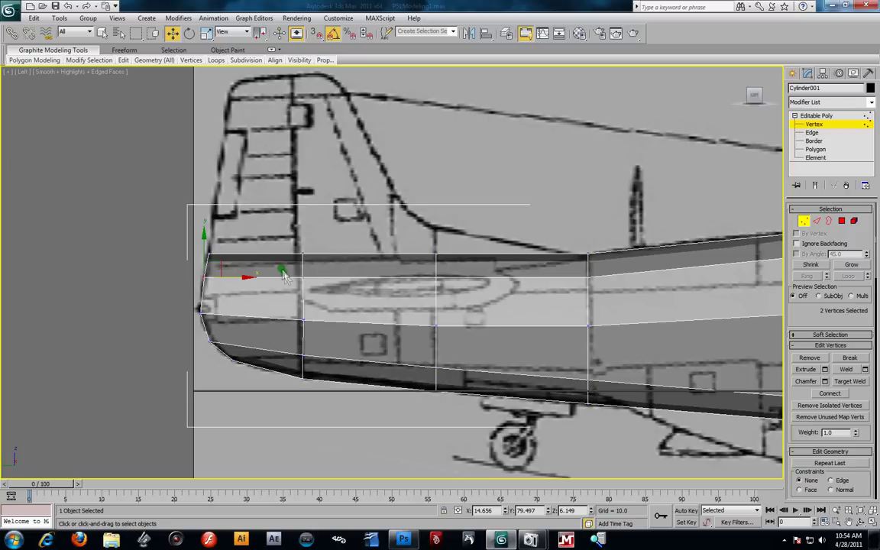
# - Progressively narrow the three new tail rings in the top view to follow the blueprint's tapering tail
pyautogui.hotkey('alt', 'w')
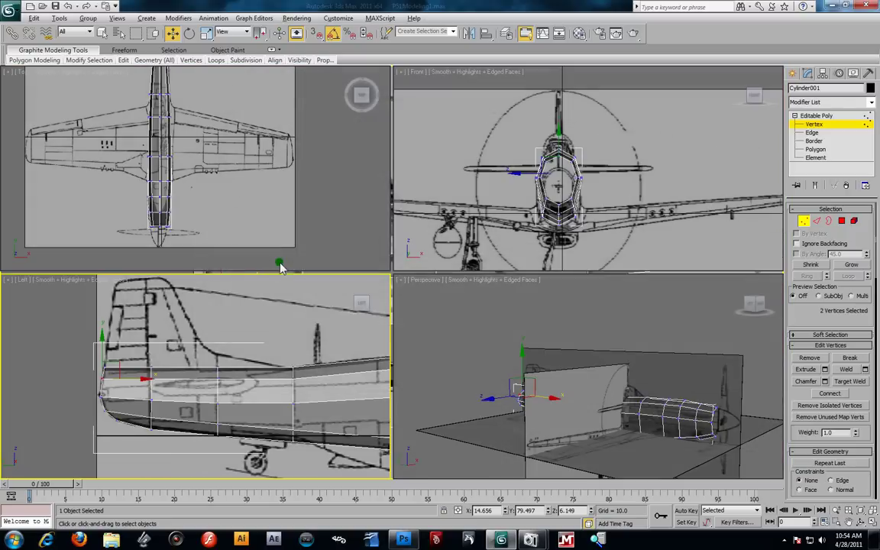
pyautogui.rightClick(246, 260)
pyautogui.scroll(8, 246, 259)
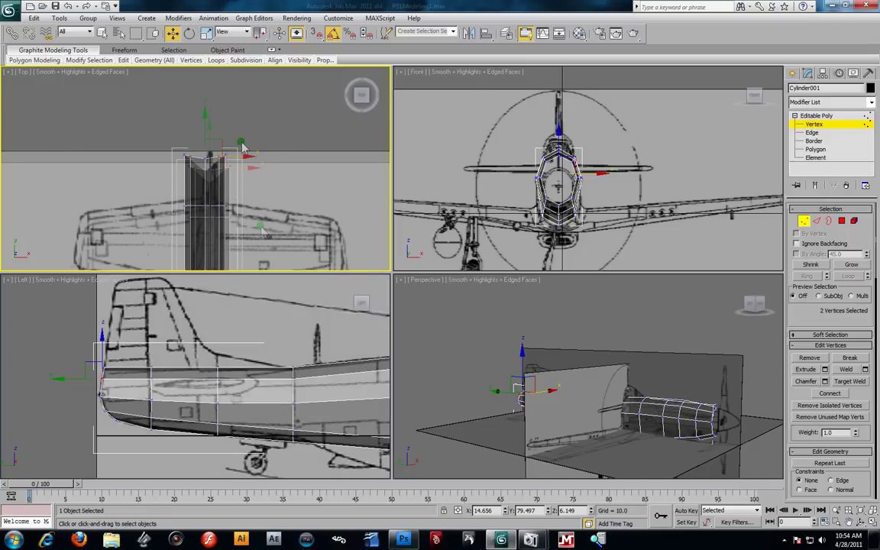
pyautogui.moveTo(116, 127); pyautogui.dragTo(316, 217)
pyautogui.click(208, 32)
pyautogui.scroll(3, 263, 153)
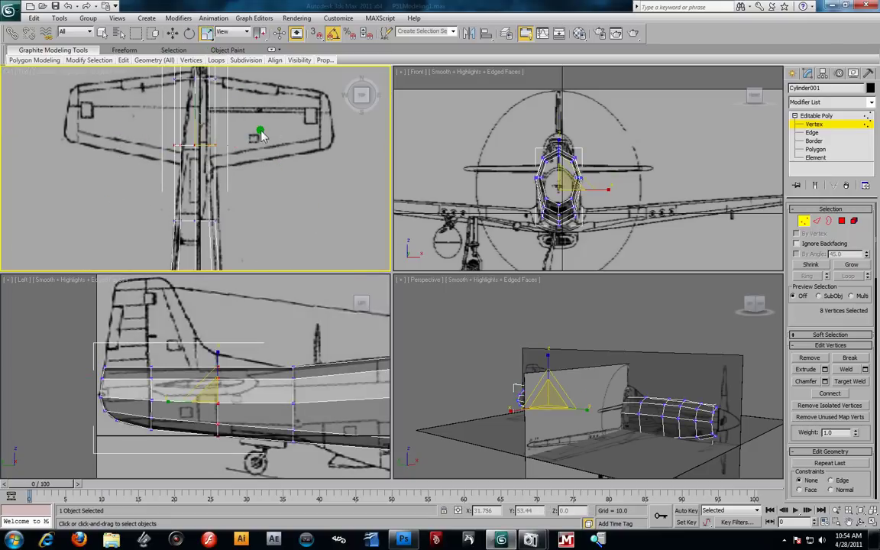
pyautogui.hotkey('alt', 'w')
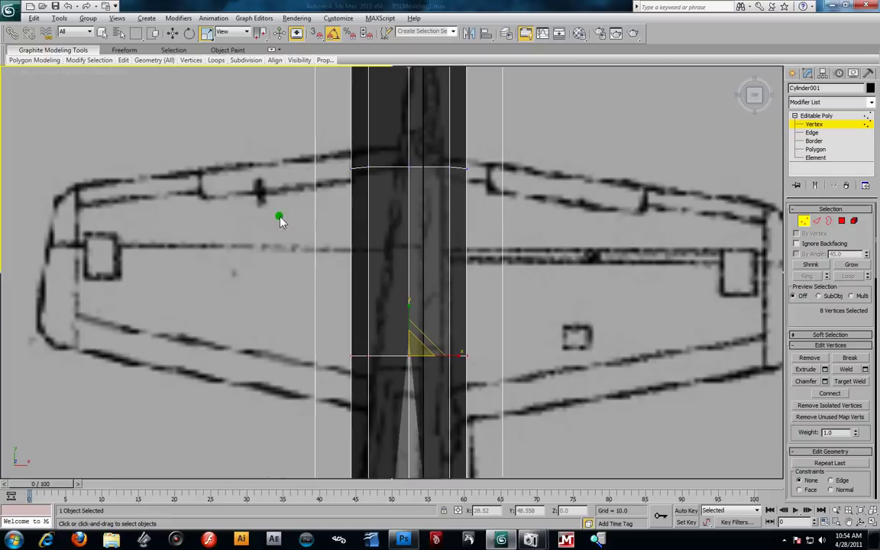
pyautogui.scroll(-4, 526, 290)
pyautogui.moveTo(462, 336); pyautogui.dragTo(462, 313, button='middle')
pyautogui.moveTo(431, 291); pyautogui.dragTo(405, 292)
pyautogui.moveTo(459, 220); pyautogui.dragTo(368, 194)
pyautogui.moveTo(293, 79); pyautogui.dragTo(204, 91)
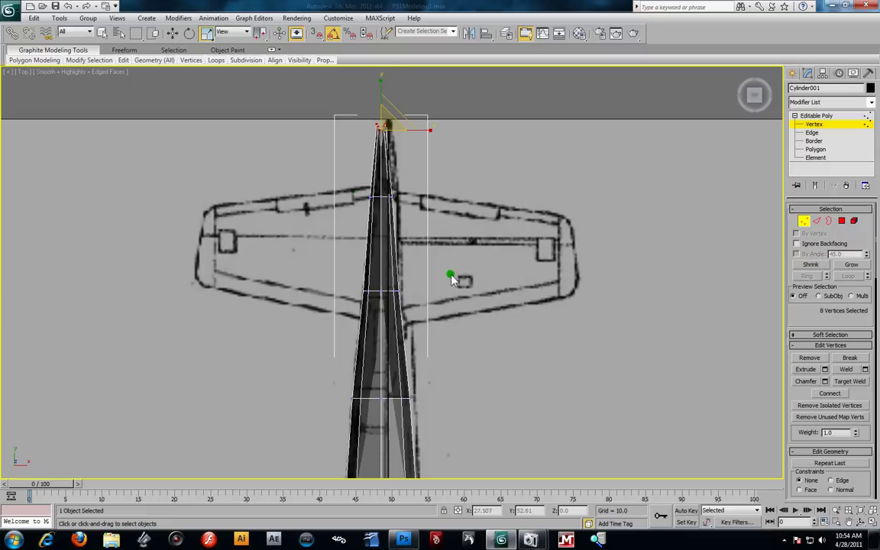
# - Shift the top-view blueprint plane sideways to about X 10.5 to align its outline with the fuselage
pyautogui.scroll(-3, 428, 245)
pyautogui.click(827, 131)
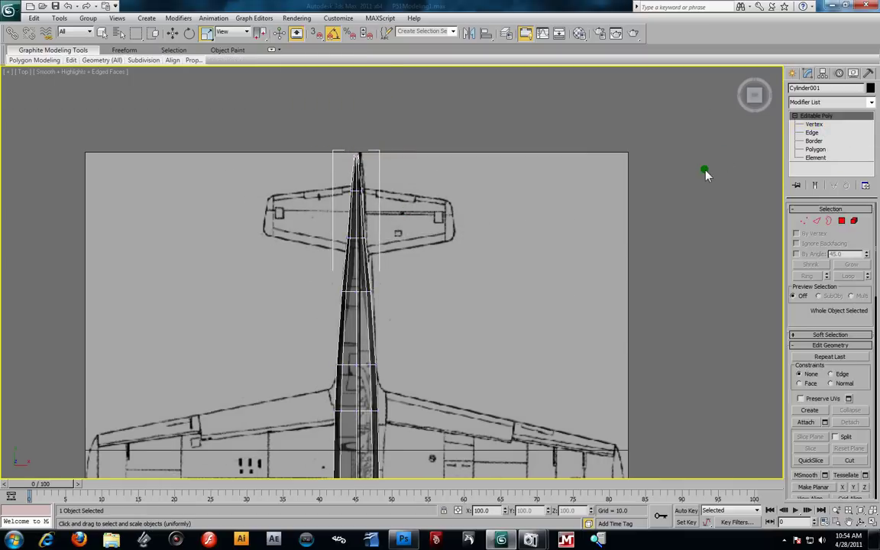
pyautogui.click(661, 246)
pyautogui.click(603, 201)
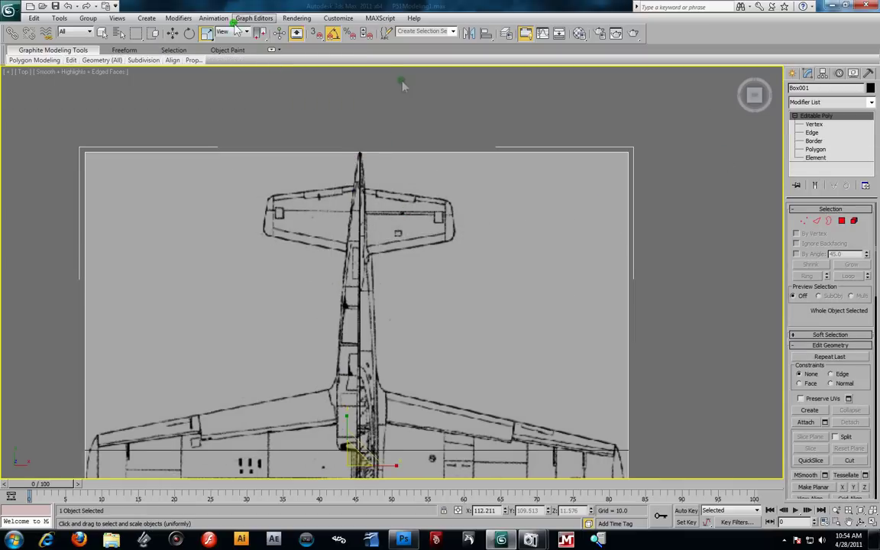
pyautogui.click(172, 33)
pyautogui.moveTo(477, 343); pyautogui.dragTo(454, 260)
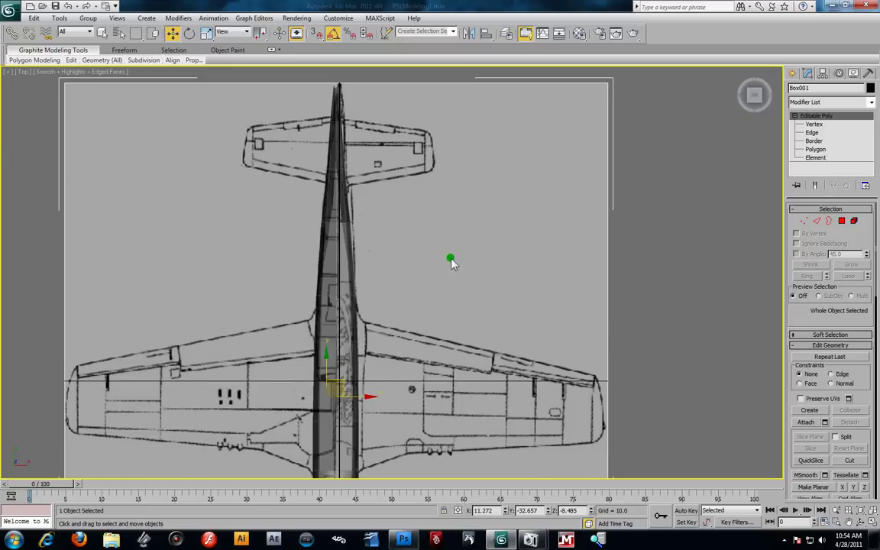
pyautogui.moveTo(363, 403); pyautogui.dragTo(359, 398)
pyautogui.moveTo(342, 171); pyautogui.dragTo(392, 304, button='middle')
pyautogui.scroll(3, 392, 309)
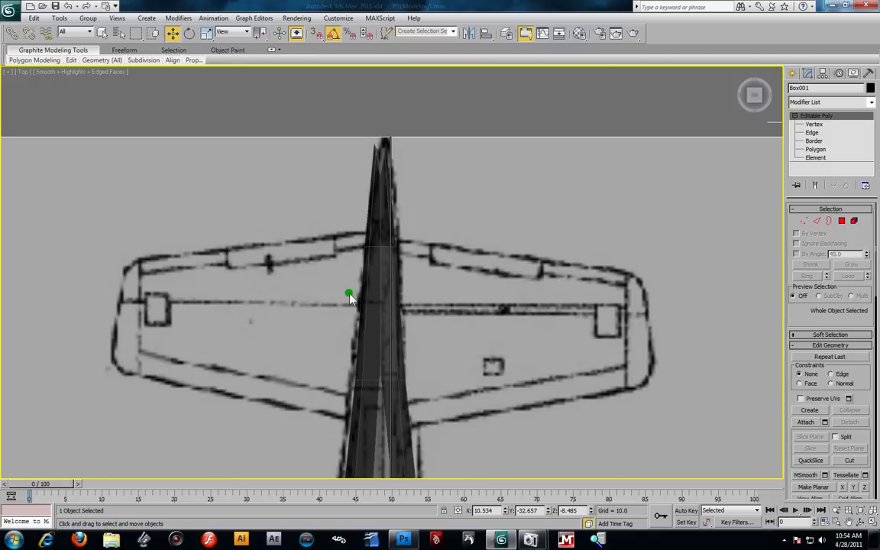
pyautogui.click(821, 124)
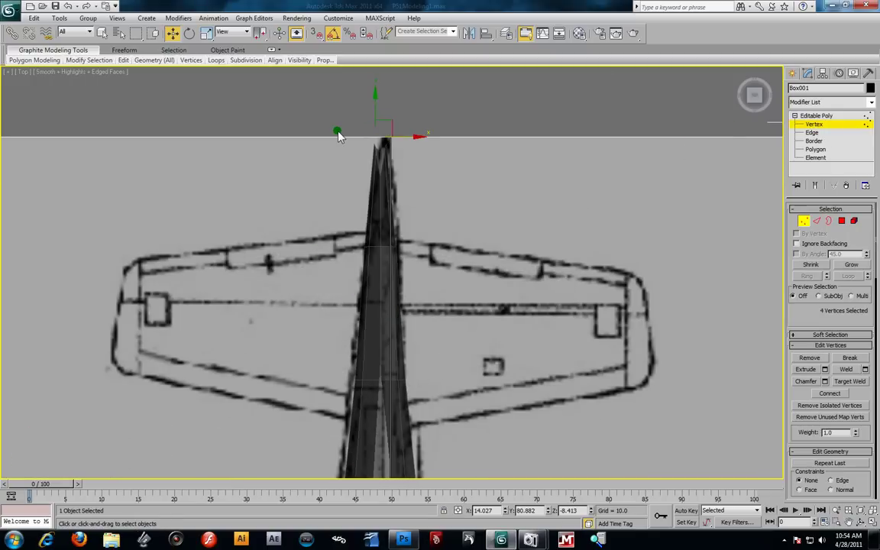
pyautogui.hotkey('alt', 'w')
pyautogui.rightClick(634, 354)
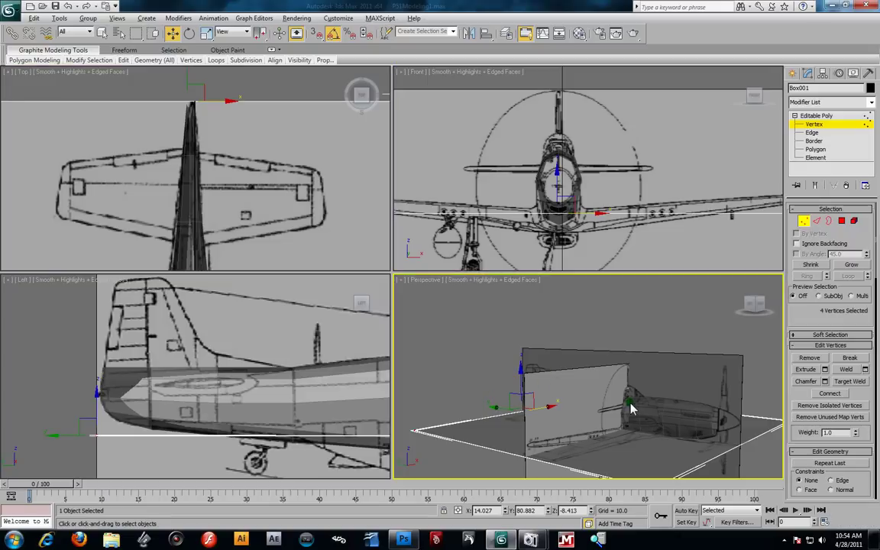
pyautogui.keyDown('alt'); pyautogui.moveTo(638, 409); pyautogui.dragTo(503, 408, button='middle'); pyautogui.keyUp('alt')
pyautogui.scroll(3, 525, 391)
pyautogui.click(524, 346)
pyautogui.click(803, 124)
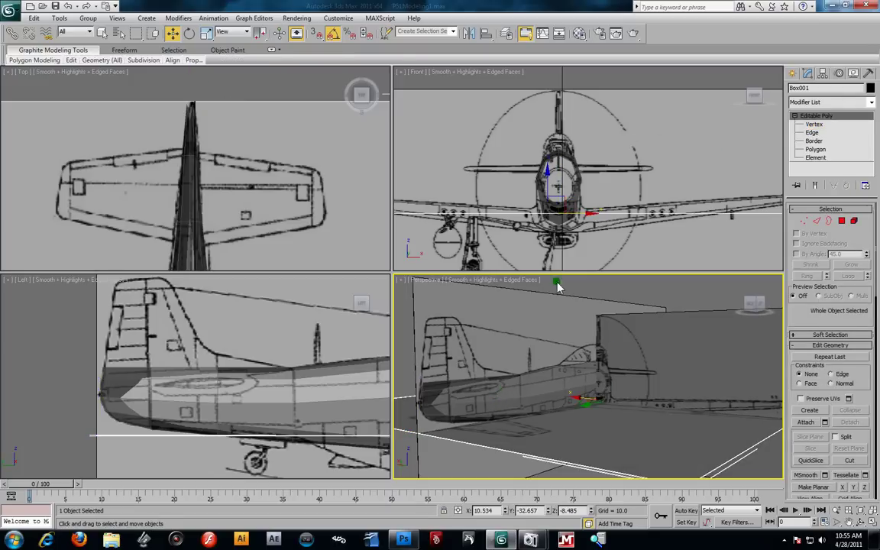
# - Turn off the fuselage's see-through display and inspect the finished tail taper in the perspective view
pyautogui.click(553, 387)
pyautogui.hotkey('alt', 'x')
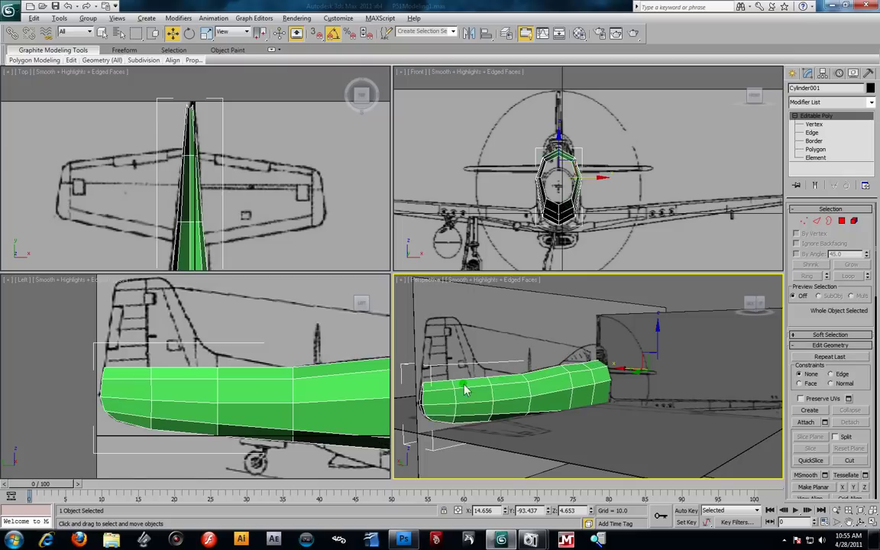
pyautogui.keyDown('alt'); pyautogui.moveTo(464, 386); pyautogui.dragTo(529, 350, button='middle'); pyautogui.keyUp('alt')
pyautogui.scroll(5, 531, 351)
pyautogui.scroll(-5, 521, 385)
pyautogui.keyDown('alt'); pyautogui.moveTo(520, 385); pyautogui.dragTo(555, 384, button='middle'); pyautogui.keyUp('alt')
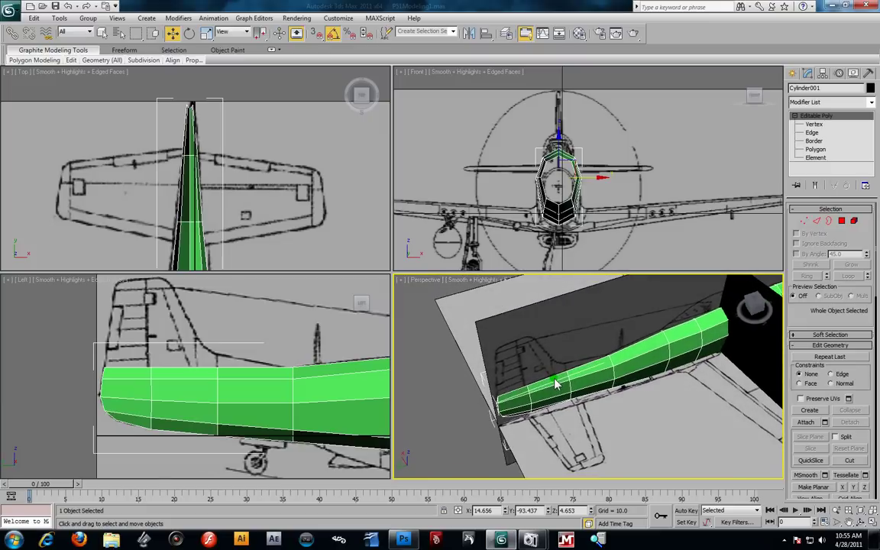
# - Delete the six upper polygons along the last three tail sections to open the fuselage's top
pyautogui.click(816, 150)
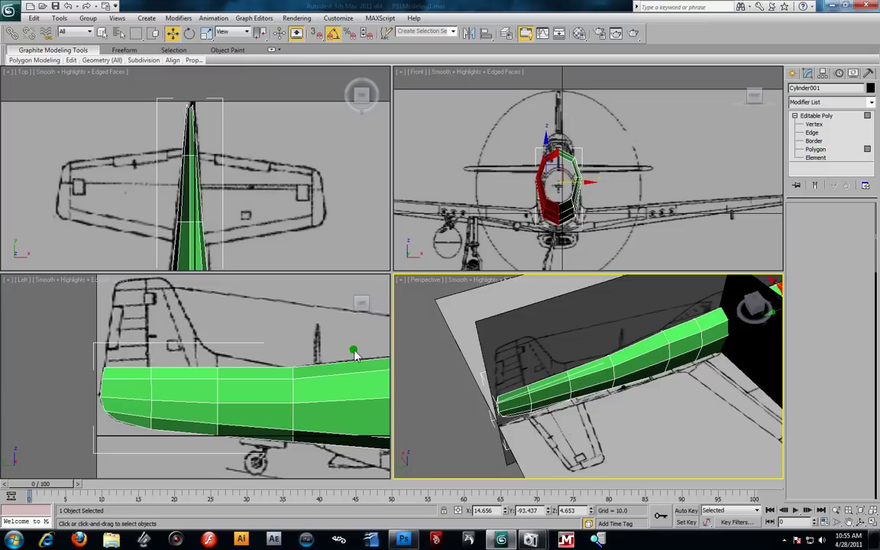
pyautogui.moveTo(71, 330); pyautogui.dragTo(278, 382)
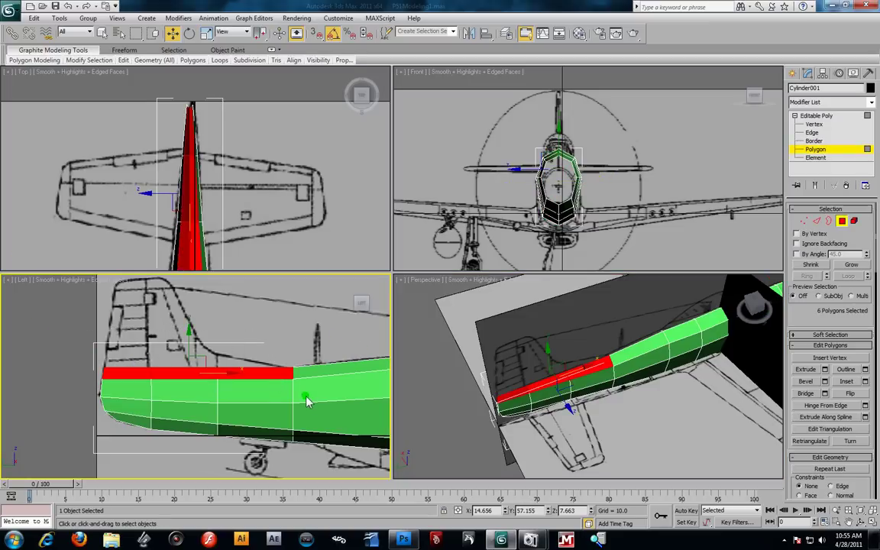
pyautogui.keyDown('alt'); pyautogui.moveTo(714, 474); pyautogui.dragTo(569, 434, button='middle'); pyautogui.keyUp('alt')
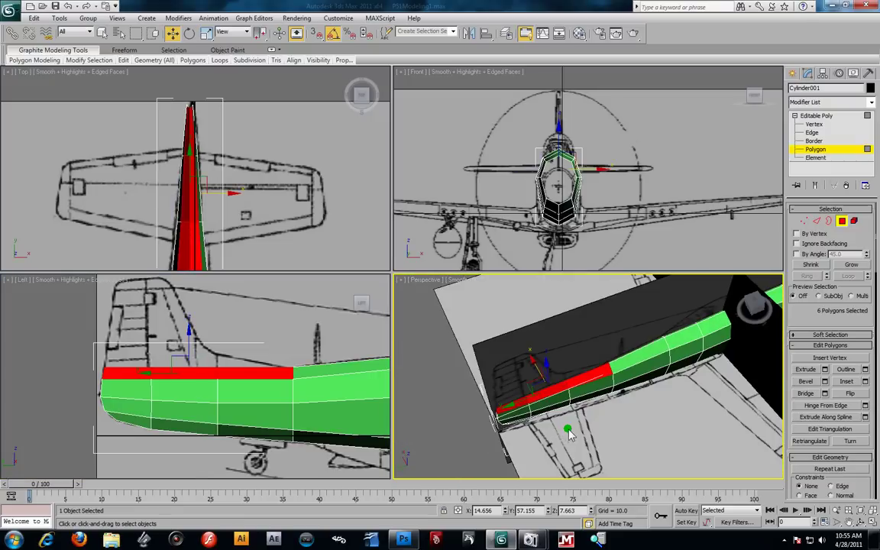
pyautogui.click(569, 434)
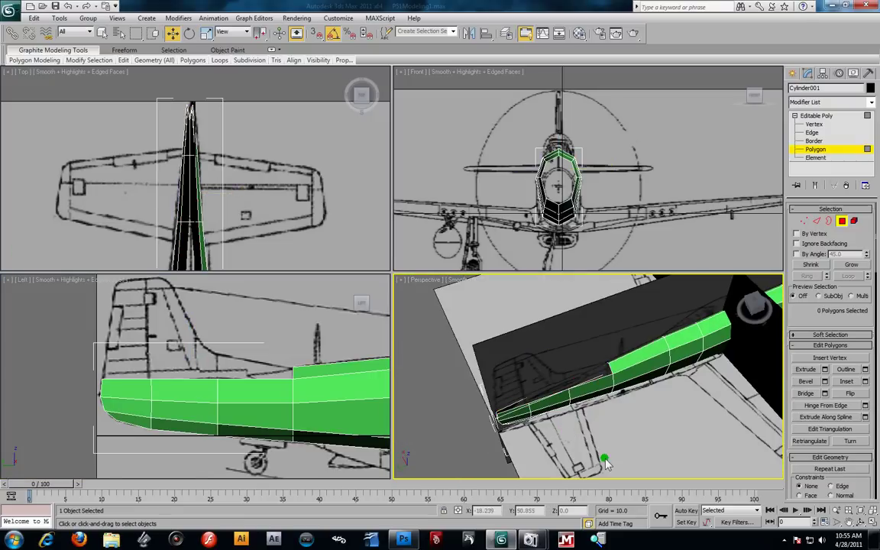
pyautogui.keyDown('alt'); pyautogui.moveTo(581, 441); pyautogui.dragTo(591, 419, button='middle'); pyautogui.keyUp('alt')
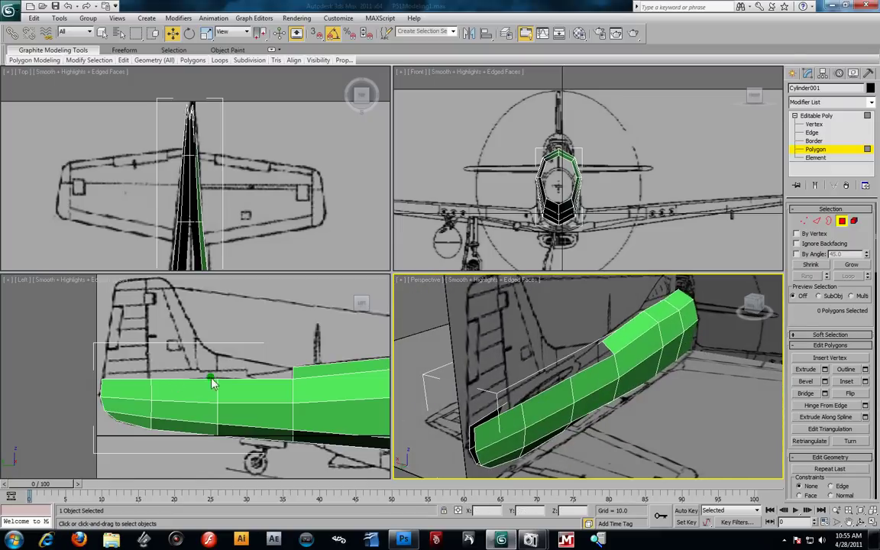
pyautogui.keyDown('alt'); pyautogui.moveTo(532, 364); pyautogui.dragTo(354, 338, button='middle'); pyautogui.keyUp('alt')
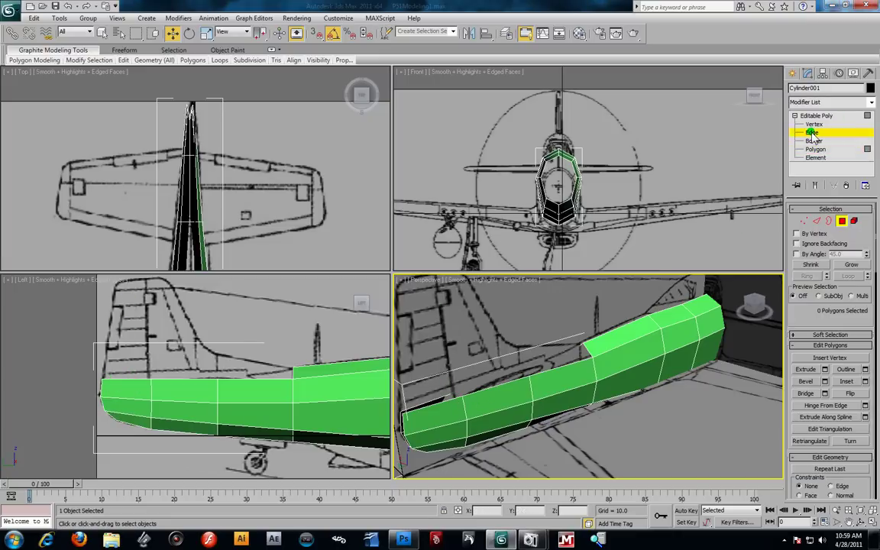
# - Hide the unselected blueprint planes so that only the fuselage is displayed, with edge editing active
pyautogui.press('2')
pyautogui.click(447, 409)
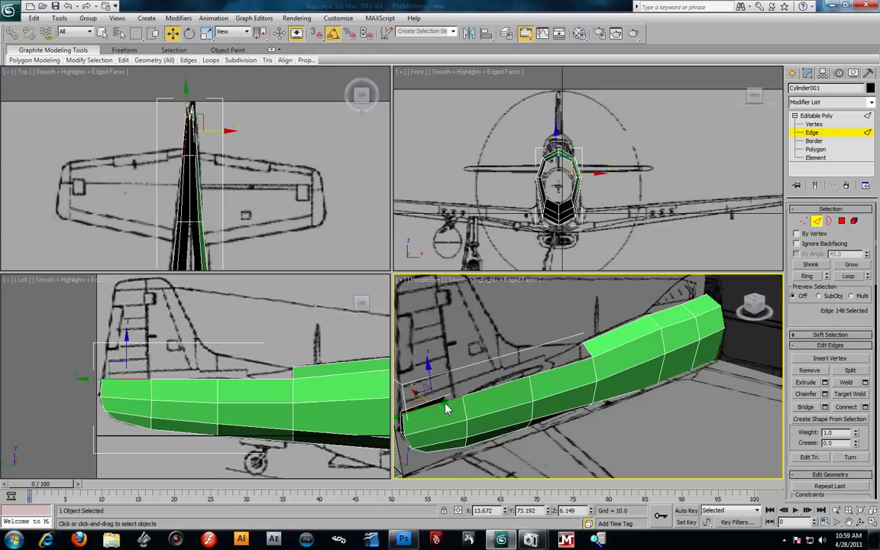
pyautogui.keyDown('ctrl'); pyautogui.click(447, 400); pyautogui.keyUp('ctrl')
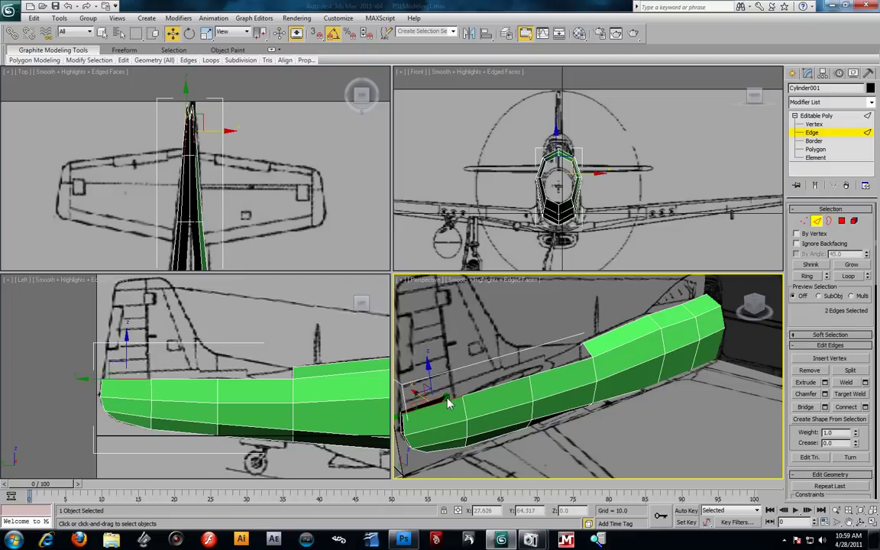
pyautogui.rightClick(505, 395)
pyautogui.click(570, 357)
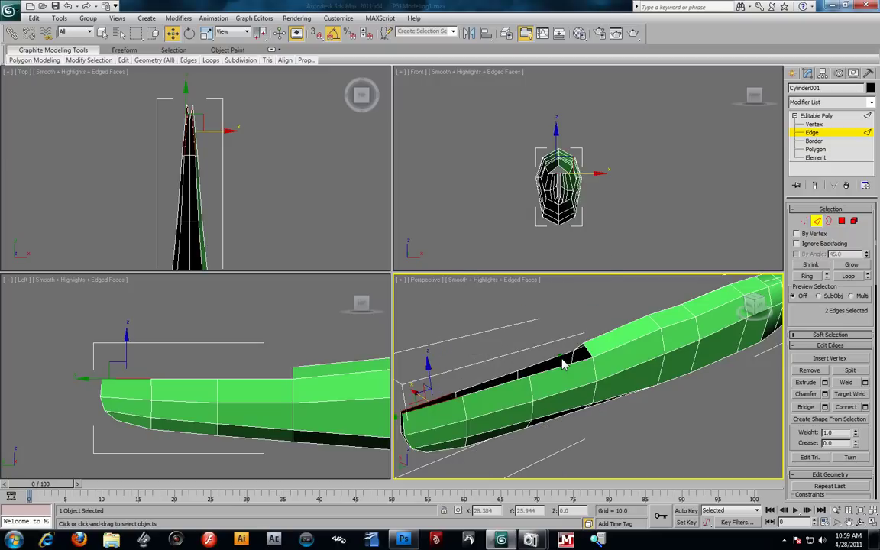
# - Try to extrude the two rearmost edges of the tail's top opening upward in the perspective view
pyautogui.hotkey('alt', 'w')
pyautogui.keyDown('alt'); pyautogui.moveTo(409, 286); pyautogui.dragTo(320, 275, button='middle'); pyautogui.keyUp('alt')
pyautogui.click(180, 272)
pyautogui.keyDown('alt'); pyautogui.moveTo(273, 300); pyautogui.dragTo(343, 297, button='middle'); pyautogui.keyUp('alt')
pyautogui.click(701, 237)
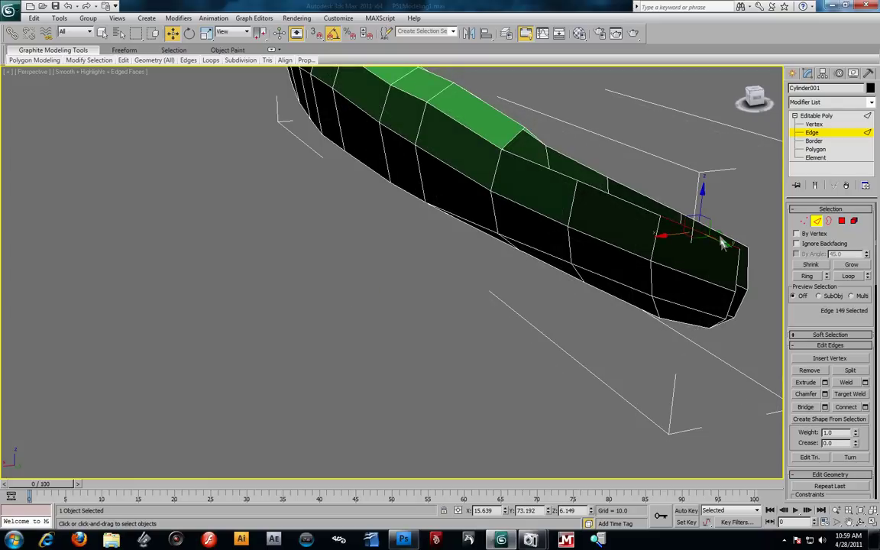
pyautogui.keyDown('ctrl'); pyautogui.click(720, 238); pyautogui.keyUp('ctrl')
pyautogui.keyDown('alt'); pyautogui.moveTo(701, 287); pyautogui.dragTo(393, 259, button='middle'); pyautogui.keyUp('alt')
pyautogui.keyDown('shift'); pyautogui.moveTo(204, 271); pyautogui.dragTo(197, 200); pyautogui.keyUp('shift')
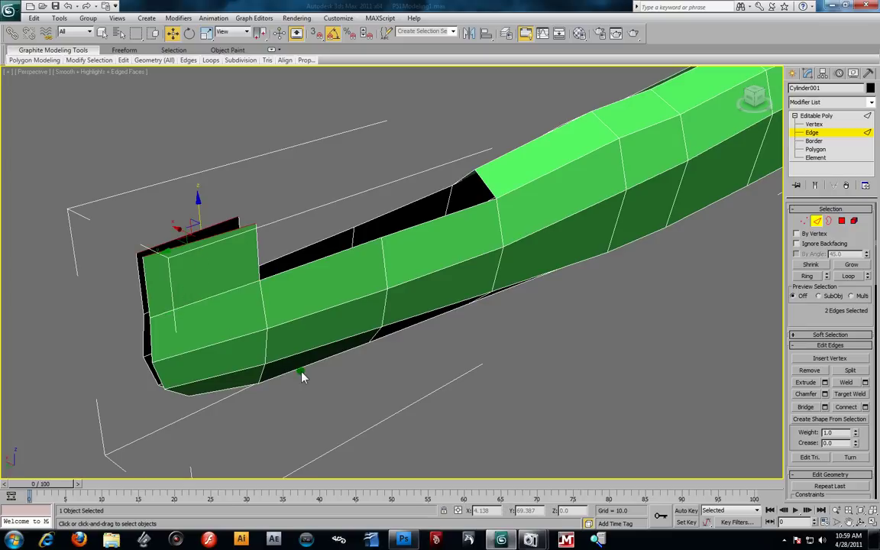
# - Undo the edge extrusion and unhide all the blueprint planes
pyautogui.hotkey('ctrl', 'z')
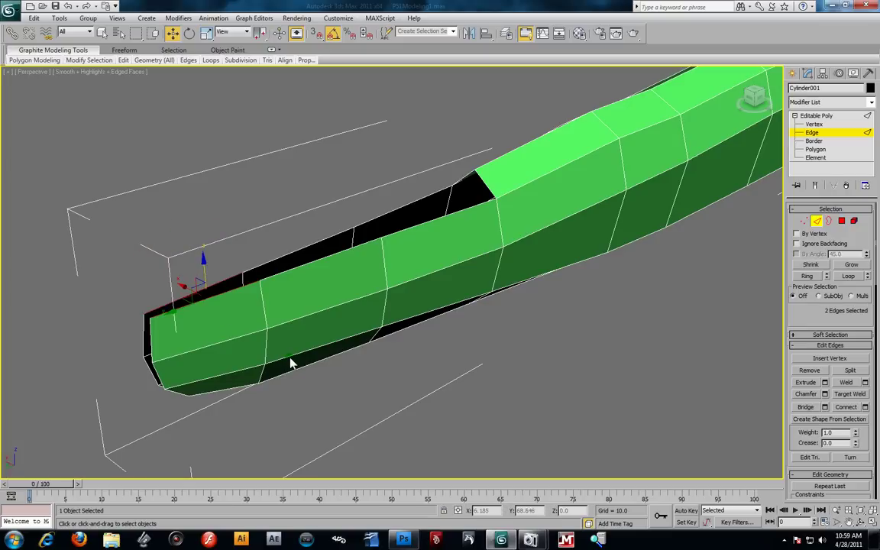
pyautogui.rightClick(522, 362)
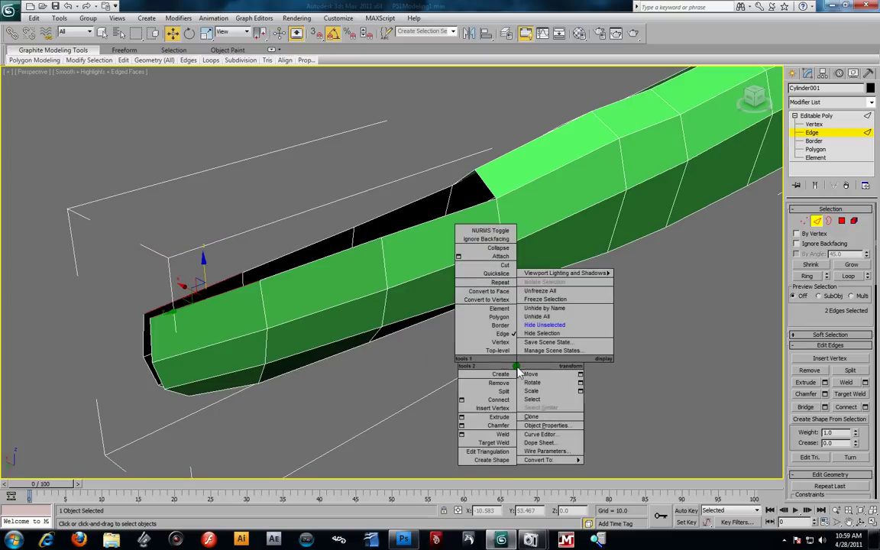
pyautogui.click(549, 315)
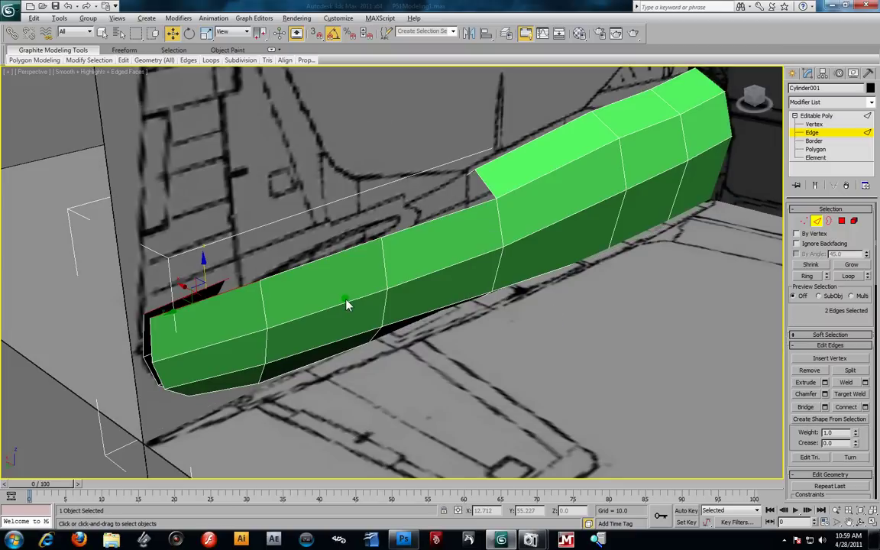
# - In the side view, extrude the opening's two rearmost edges upward in three segments to the fin's tip and turn on see-through display
pyautogui.hotkey('alt', 'w')
pyautogui.rightClick(229, 308)
pyautogui.click(229, 307)
pyautogui.hotkey('alt', 'w')
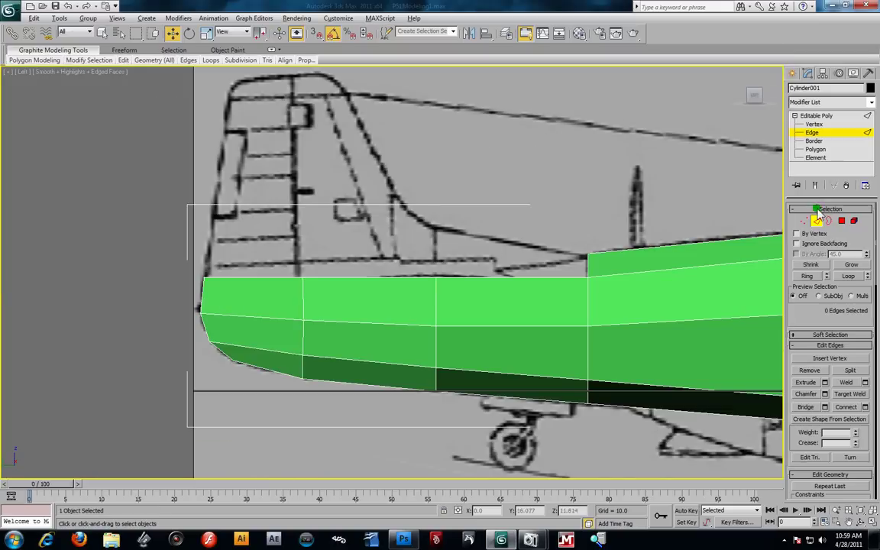
pyautogui.click(275, 277)
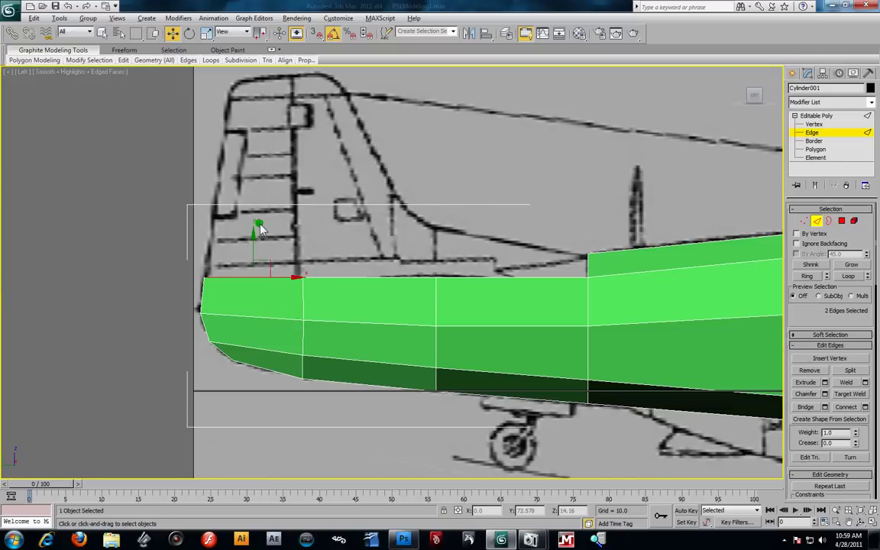
pyautogui.hotkey('alt', 'w')
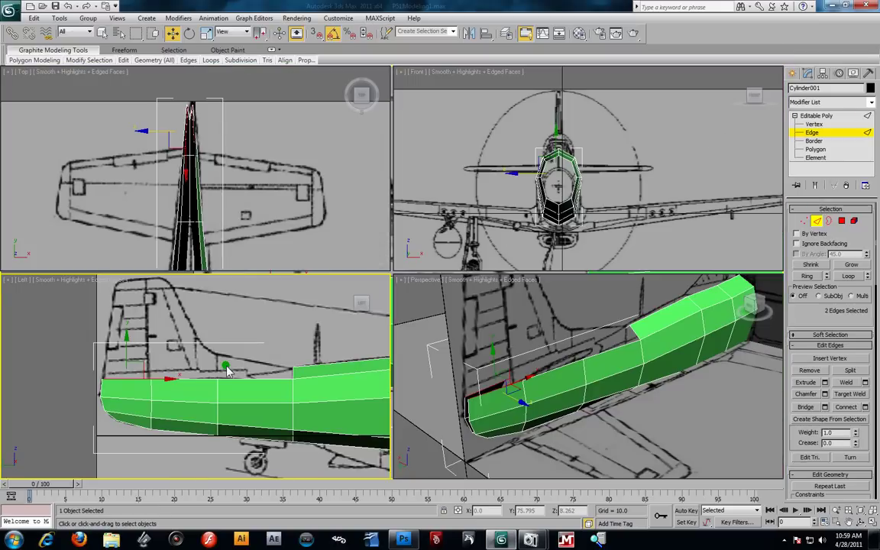
pyautogui.hotkey('alt', 'w')
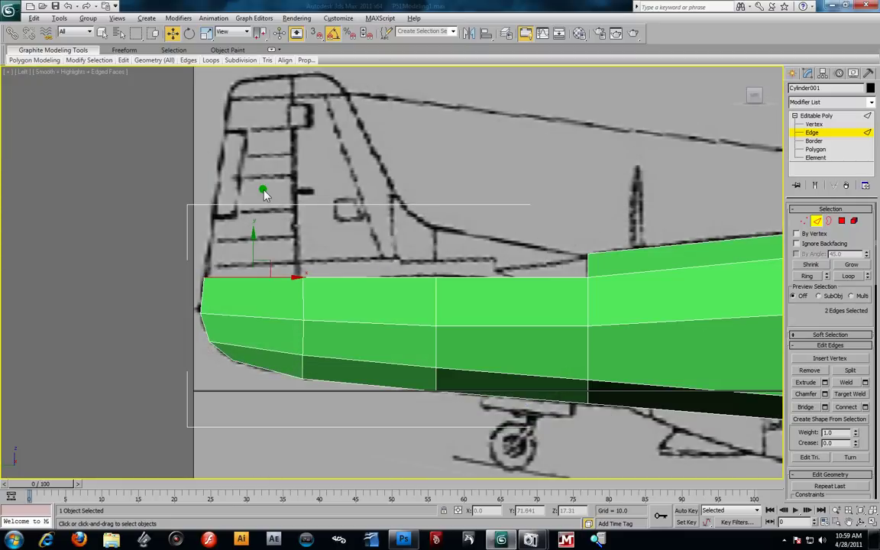
pyautogui.moveTo(279, 196); pyautogui.dragTo(297, 257, button='middle')
pyautogui.scroll(2, 299, 207)
pyautogui.scroll(-2, 288, 217)
pyautogui.scroll(2, 295, 232)
pyautogui.scroll(-2, 295, 236)
pyautogui.keyDown('shift'); pyautogui.moveTo(281, 298); pyautogui.dragTo(283, 103); pyautogui.keyUp('shift')
pyautogui.hotkey('alt', 'x')
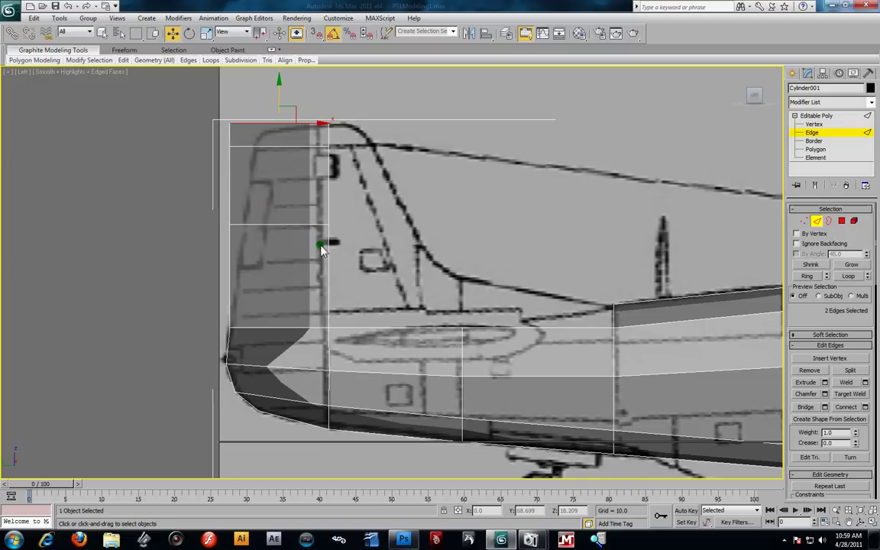
pyautogui.moveTo(314, 237); pyautogui.dragTo(331, 265, button='middle')
# - Move the two mid-height rear vertices of the fin onto the rudder's trailing edge, at about Y 77.6, Z 19.4
pyautogui.click(814, 124)
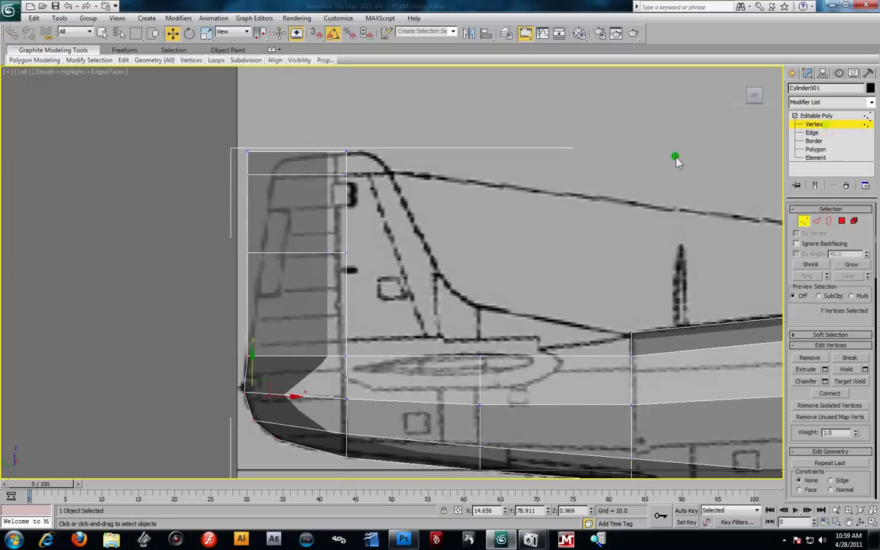
pyautogui.moveTo(218, 244); pyautogui.dragTo(224, 274, button='middle')
pyautogui.moveTo(214, 266); pyautogui.dragTo(304, 286)
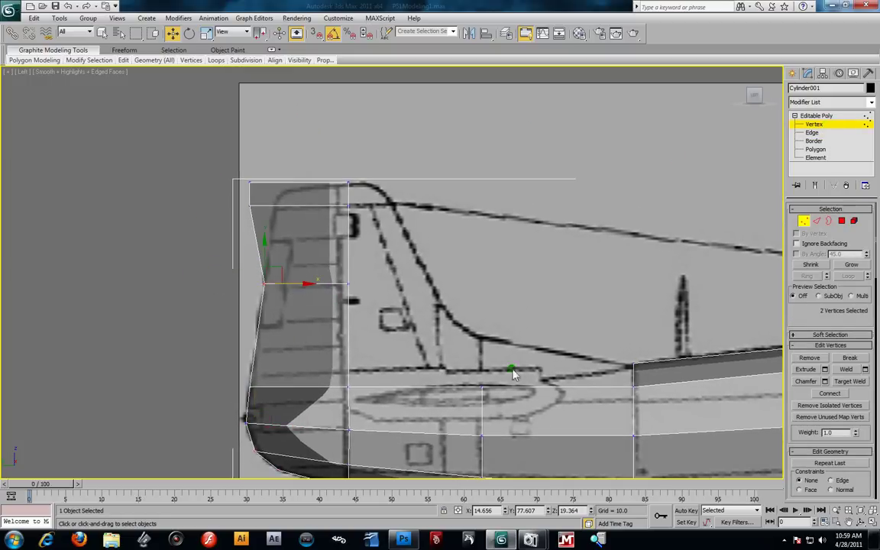
# - Select the vertex ring at the front end of the tail opening and inspect it from both sides in the perspective view
pyautogui.moveTo(544, 296); pyautogui.dragTo(520, 276, button='middle')
pyautogui.moveTo(497, 257); pyautogui.dragTo(564, 397)
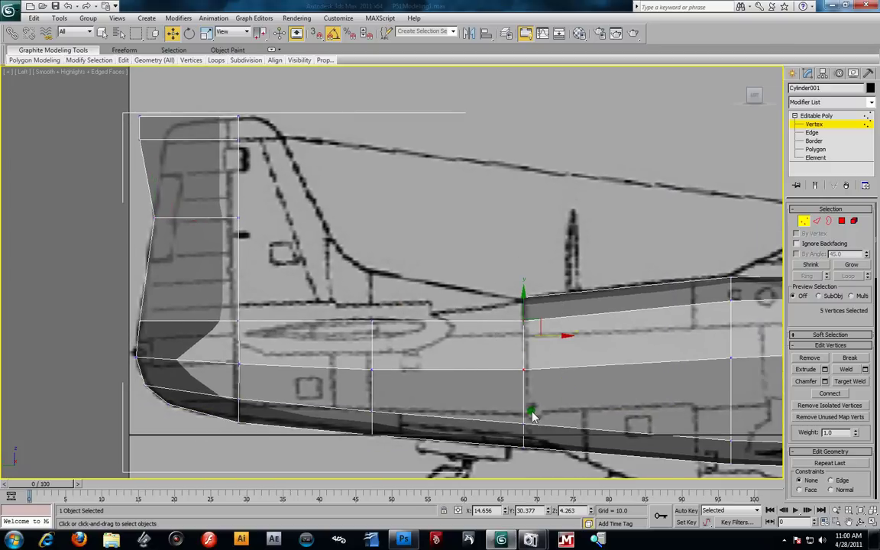
pyautogui.moveTo(509, 259); pyautogui.dragTo(535, 347)
pyautogui.moveTo(469, 261); pyautogui.dragTo(562, 382)
pyautogui.hotkey('alt', 'w')
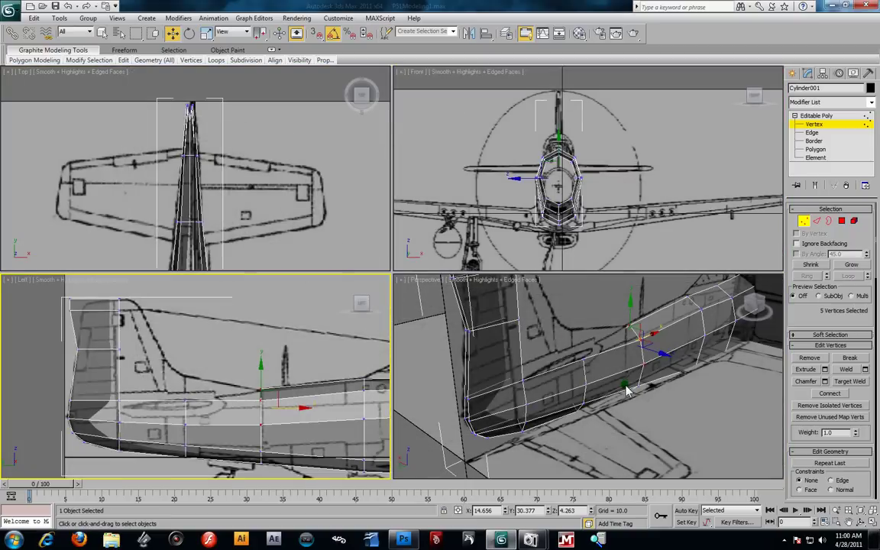
pyautogui.rightClick(628, 379)
pyautogui.keyDown('alt'); pyautogui.moveTo(628, 380); pyautogui.dragTo(684, 369, button='middle'); pyautogui.keyUp('alt')
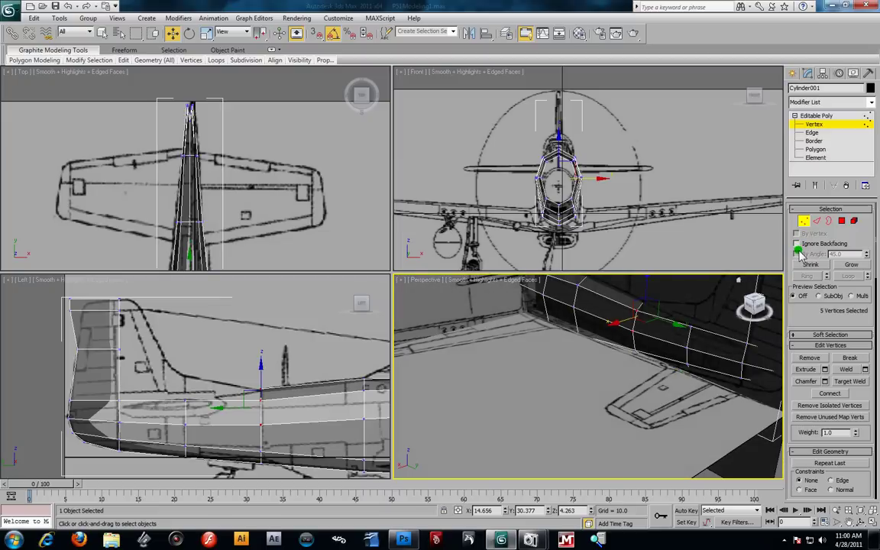
pyautogui.keyDown('alt'); pyautogui.moveTo(648, 368); pyautogui.dragTo(554, 350, button='middle'); pyautogui.keyUp('alt')
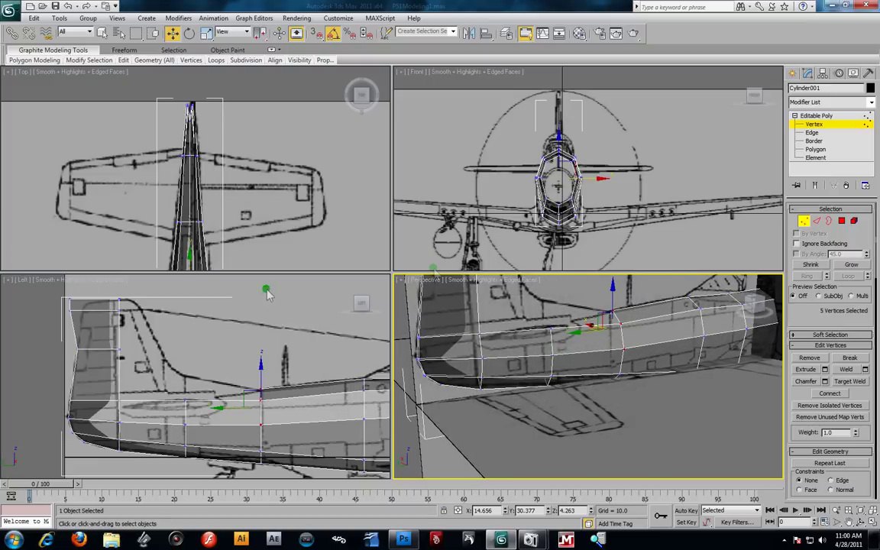
# - Move the rear vertices just below the fin's tip forward onto the rudder's trailing edge in the side view
pyautogui.scroll(8, 133, 359)
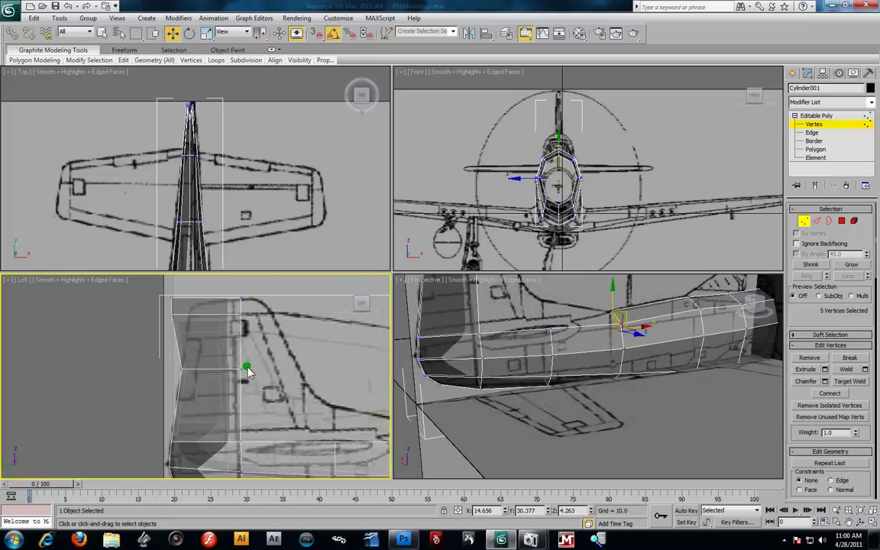
pyautogui.hotkey('alt', 'w')
pyautogui.moveTo(389, 184); pyautogui.dragTo(313, 246, button='middle')
pyautogui.moveTo(246, 206); pyautogui.dragTo(324, 233)
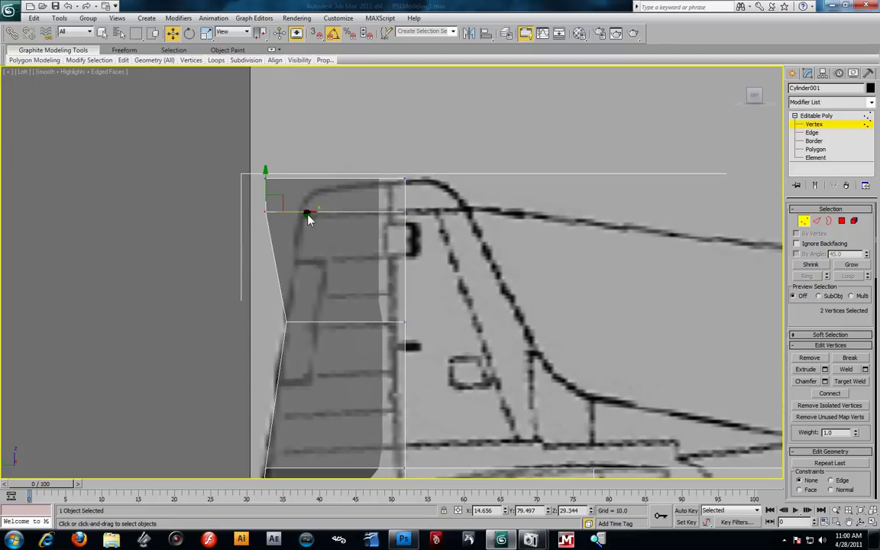
pyautogui.moveTo(296, 220); pyautogui.dragTo(332, 224)
pyautogui.moveTo(244, 158); pyautogui.dragTo(372, 216)
pyautogui.moveTo(319, 196); pyautogui.dragTo(320, 197)
# - Move the two rear tip vertices of the fin onto the blueprint's rounded upper corner, at about Y 75.3, Z 31.2
pyautogui.moveTo(230, 154); pyautogui.dragTo(358, 192)
pyautogui.moveTo(296, 145); pyautogui.dragTo(428, 191)
pyautogui.moveTo(305, 142); pyautogui.dragTo(330, 180)
pyautogui.scroll(-2, 452, 318)
pyautogui.moveTo(451, 316); pyautogui.dragTo(454, 269, button='middle')
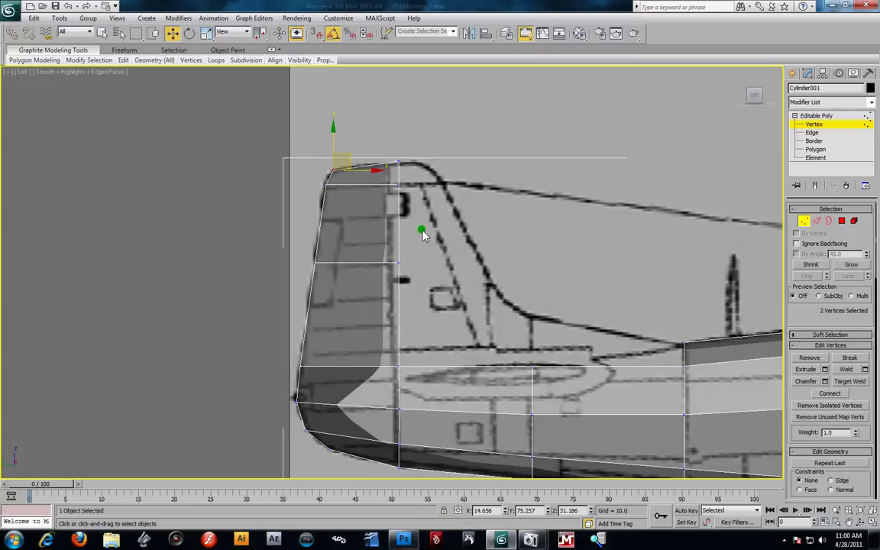
# - Shift the fin's front vertex column rearward onto the rudder hinge line and place its bottom vertex at about Y 67.4, Z -6.7
pyautogui.moveTo(395, 226); pyautogui.dragTo(401, 198, button='middle')
pyautogui.moveTo(385, 118); pyautogui.dragTo(441, 430)
pyautogui.moveTo(448, 281); pyautogui.dragTo(426, 281)
pyautogui.click(411, 437)
pyautogui.moveTo(423, 437); pyautogui.dragTo(413, 435)
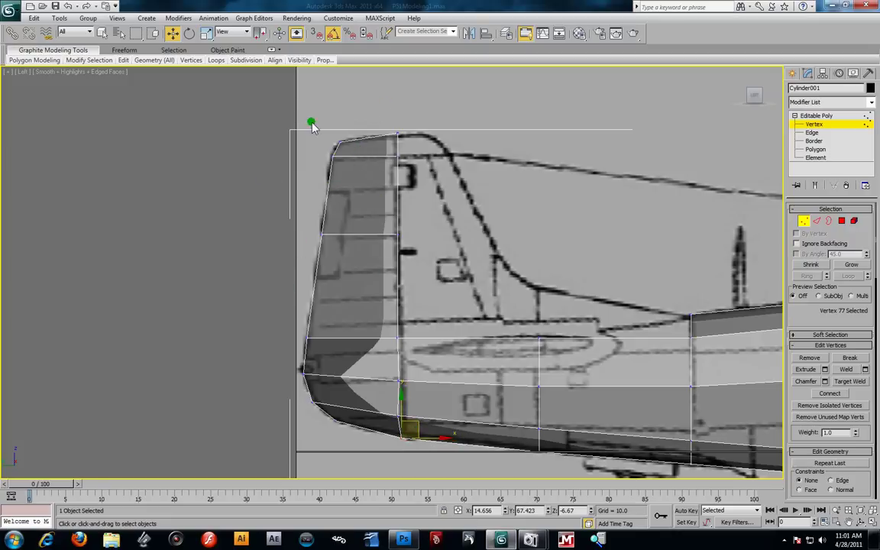
pyautogui.click(467, 453)
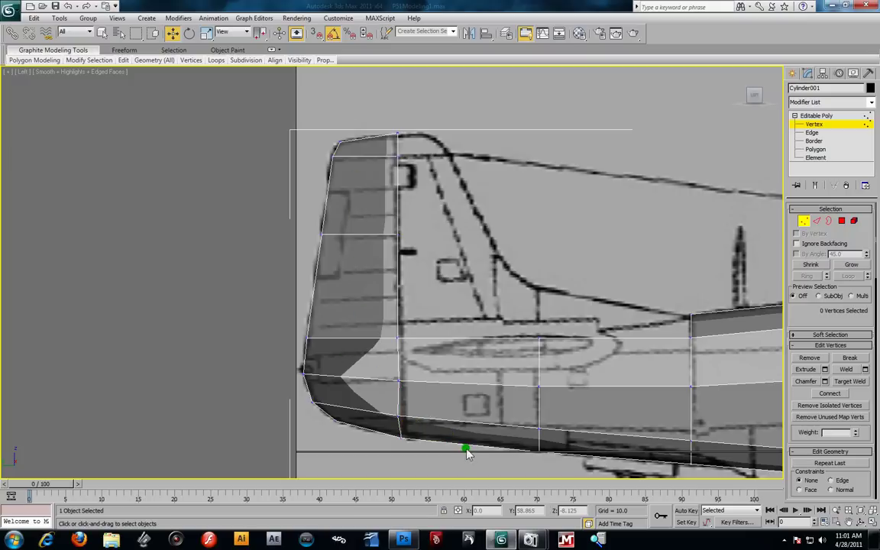
# - Hide the unselected blueprint planes, leaving only the fuselage with its new tail fin displayed
pyautogui.hotkey('alt', 'w')
pyautogui.click(560, 399)
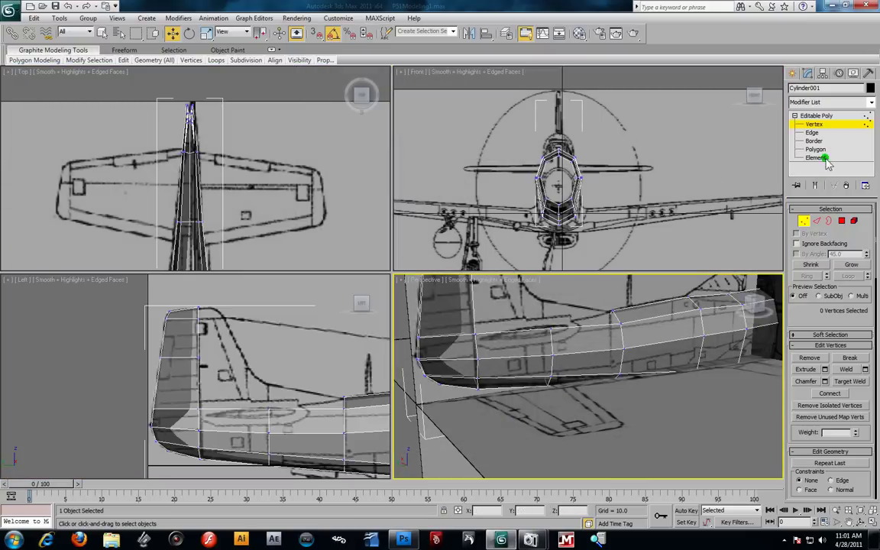
pyautogui.click(818, 125)
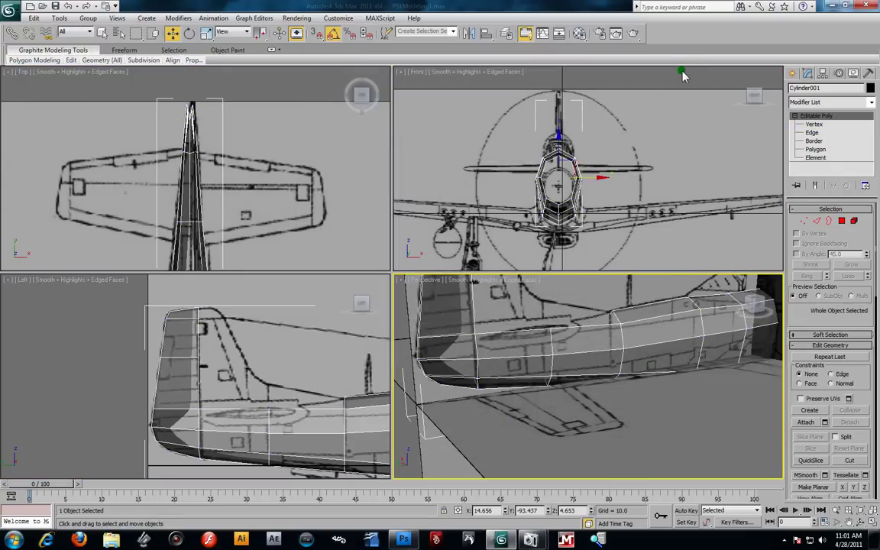
pyautogui.click(832, 125)
pyautogui.click(713, 83)
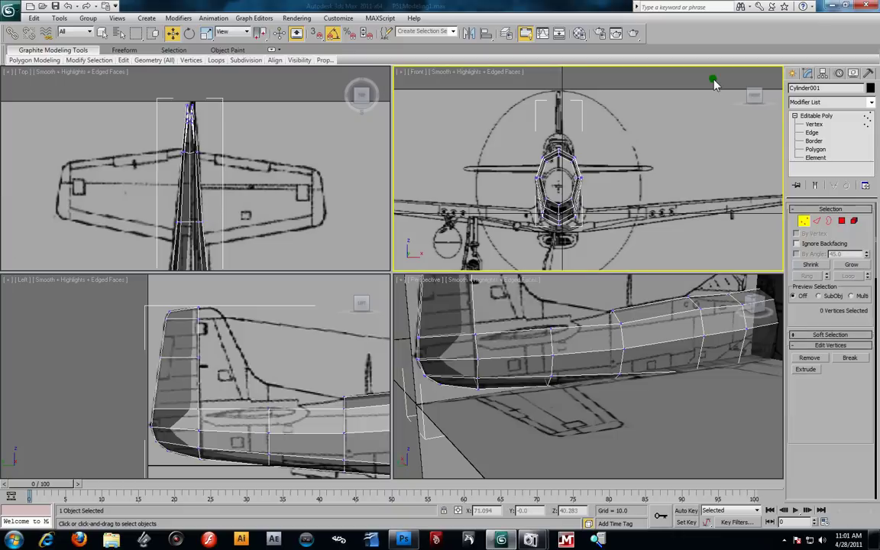
pyautogui.click(675, 331)
pyautogui.rightClick(674, 329)
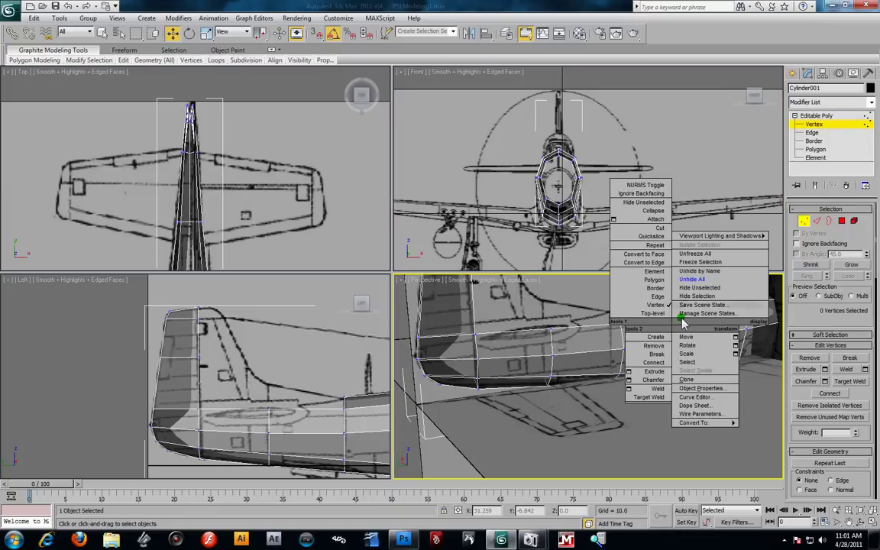
pyautogui.click(666, 273)
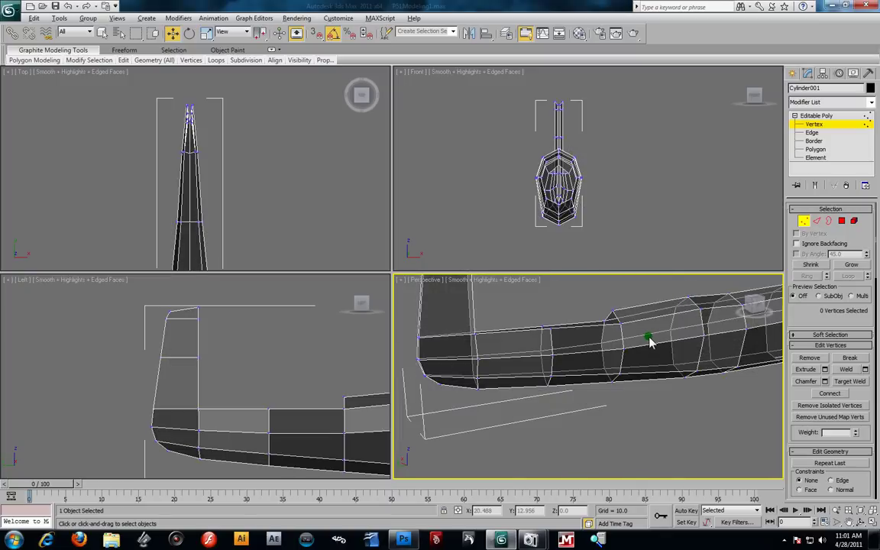
# - Turn off see-through display and scale the fin's six front vertices together to about 39% along X
pyautogui.hotkey('alt', 'x')
pyautogui.hotkey('alt', 'w')
pyautogui.keyDown('alt'); pyautogui.moveTo(334, 285); pyautogui.dragTo(374, 313, button='middle'); pyautogui.keyUp('alt')
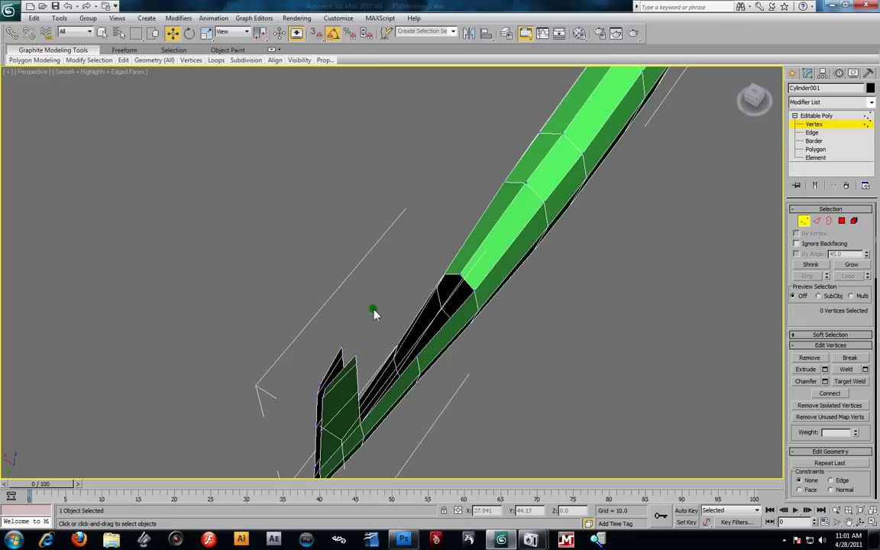
pyautogui.keyDown('alt'); pyautogui.moveTo(378, 306); pyautogui.dragTo(337, 283, button='middle'); pyautogui.keyUp('alt')
pyautogui.moveTo(202, 211); pyautogui.dragTo(264, 304)
pyautogui.keyDown('alt'); pyautogui.moveTo(340, 261); pyautogui.dragTo(285, 240, button='middle'); pyautogui.keyUp('alt')
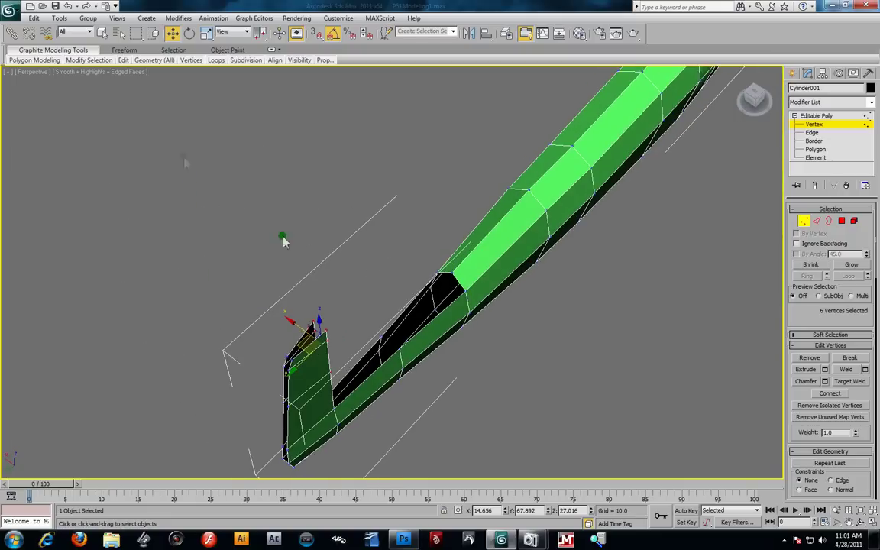
pyautogui.click(206, 34)
pyautogui.moveTo(357, 373); pyautogui.dragTo(325, 345)
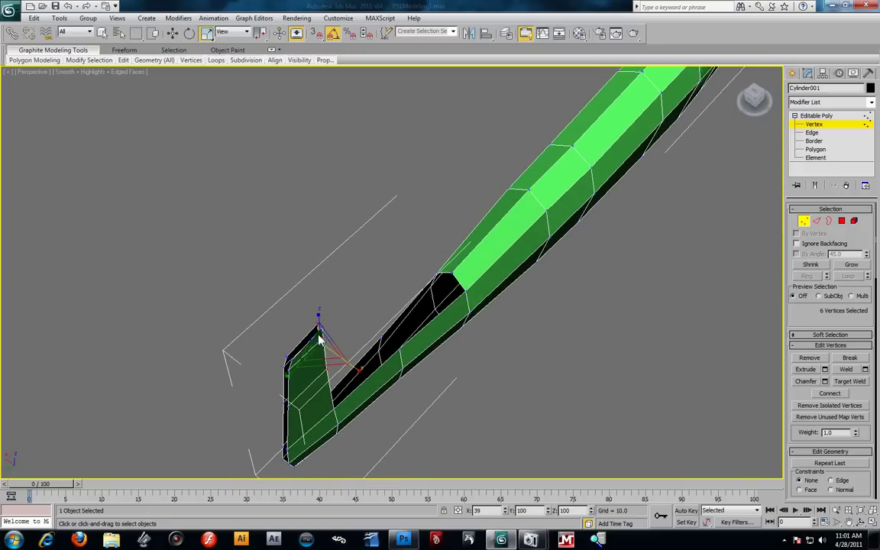
# - Examine the narrowed fin from several angles, checking its width and the open gap along its top and rear
pyautogui.keyDown('alt'); pyautogui.moveTo(320, 338); pyautogui.dragTo(392, 319, button='middle'); pyautogui.keyUp('alt')
pyautogui.keyDown('alt'); pyautogui.moveTo(412, 350); pyautogui.dragTo(493, 294, button='middle'); pyautogui.keyUp('alt')
pyautogui.keyDown('alt'); pyautogui.moveTo(440, 321); pyautogui.dragTo(473, 295, button='middle'); pyautogui.keyUp('alt')
pyautogui.scroll(6, 489, 267)
pyautogui.scroll(-5, 502, 232)
pyautogui.keyDown('alt'); pyautogui.moveTo(472, 228); pyautogui.dragTo(462, 227, button='middle'); pyautogui.keyUp('alt')
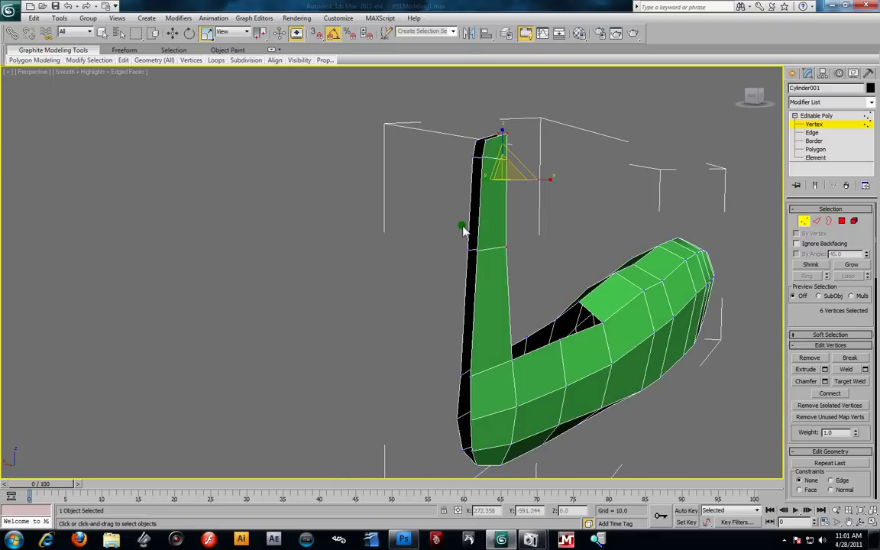
pyautogui.moveTo(510, 184); pyautogui.dragTo(505, 208, button='middle')
pyautogui.scroll(4, 505, 210)
pyautogui.keyDown('alt'); pyautogui.moveTo(556, 144); pyautogui.dragTo(517, 213, button='middle'); pyautogui.keyUp('alt')
pyautogui.keyDown('alt'); pyautogui.moveTo(685, 147); pyautogui.dragTo(489, 202, button='middle'); pyautogui.keyUp('alt')
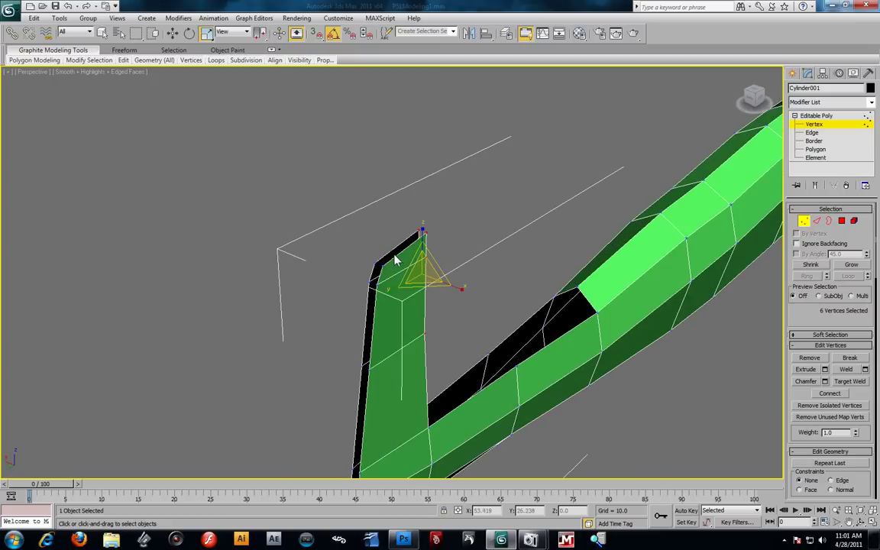
# - Bridge the two opposite top edges of the fin with one segment, keeping the bridge settings active
pyautogui.click(812, 133)
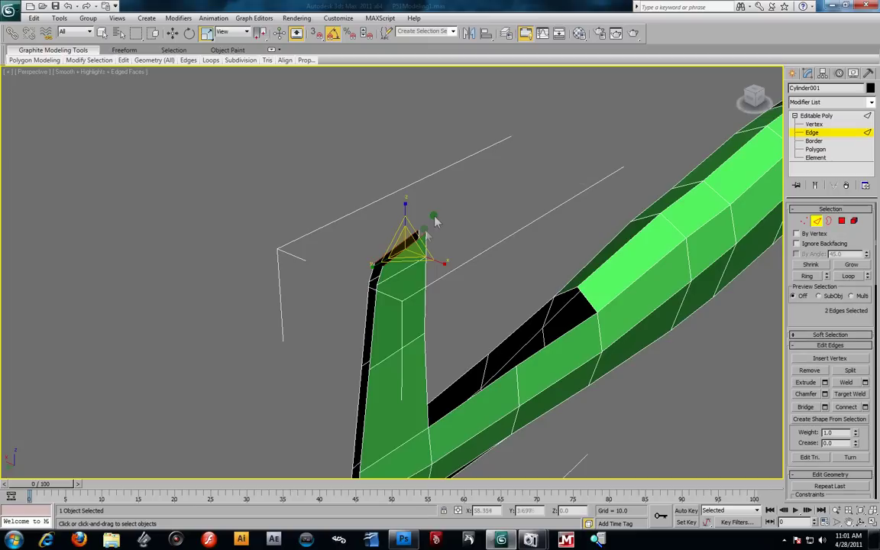
pyautogui.click(401, 256)
pyautogui.click(404, 258)
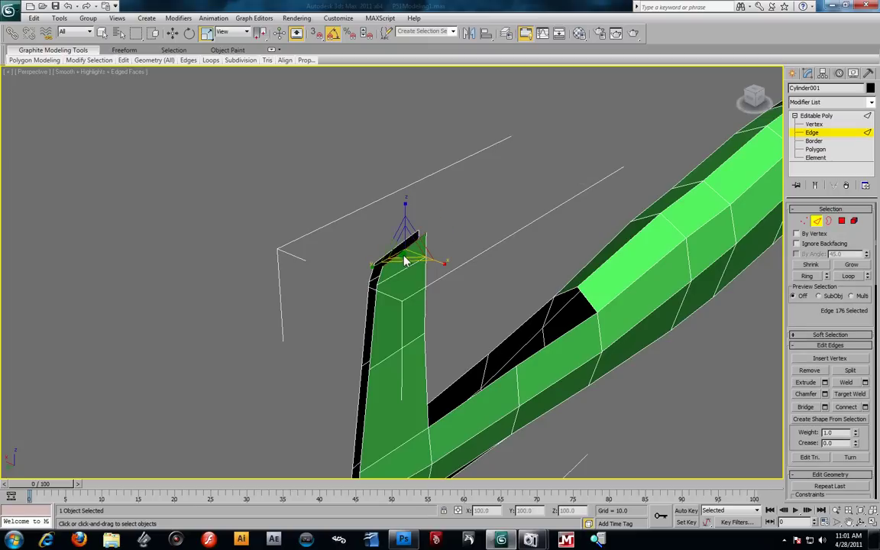
pyautogui.keyDown('ctrl'); pyautogui.click(399, 250); pyautogui.keyUp('ctrl')
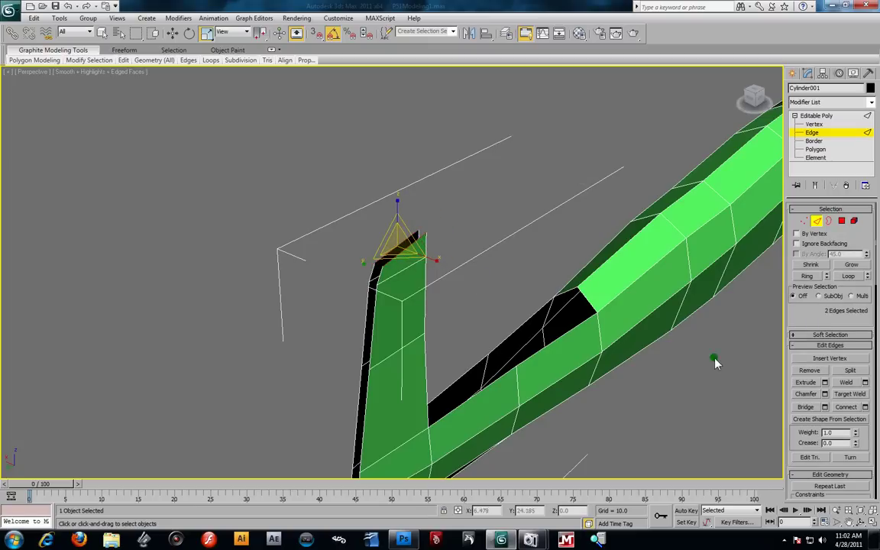
pyautogui.click(838, 150)
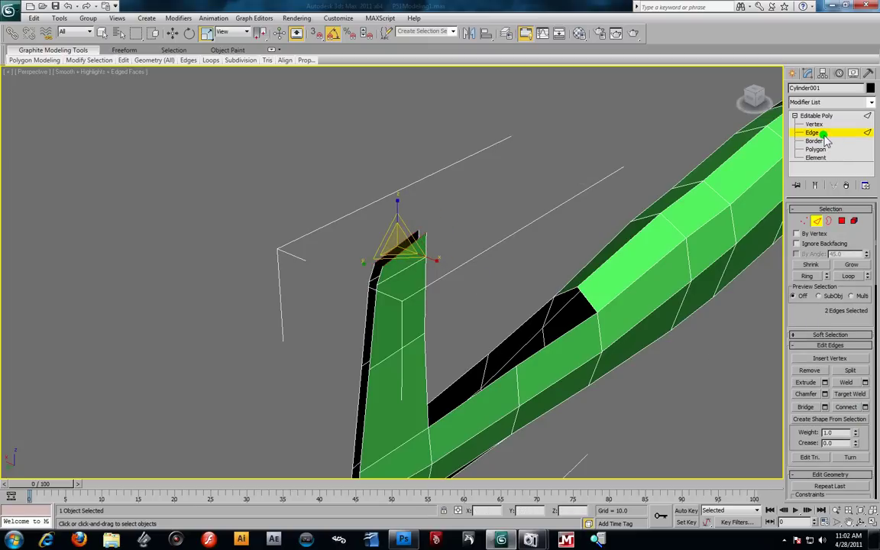
pyautogui.click(826, 408)
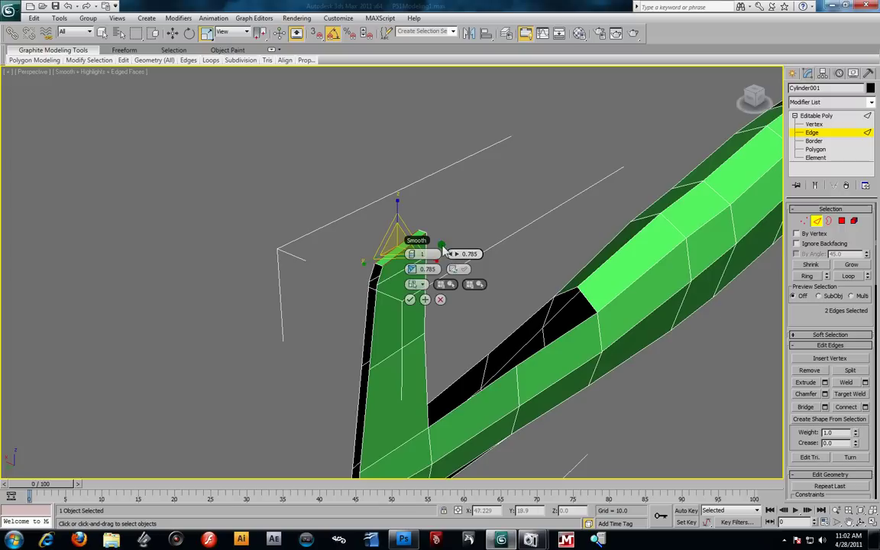
pyautogui.keyDown('alt'); pyautogui.moveTo(443, 311); pyautogui.dragTo(399, 280, button='middle'); pyautogui.keyUp('alt')
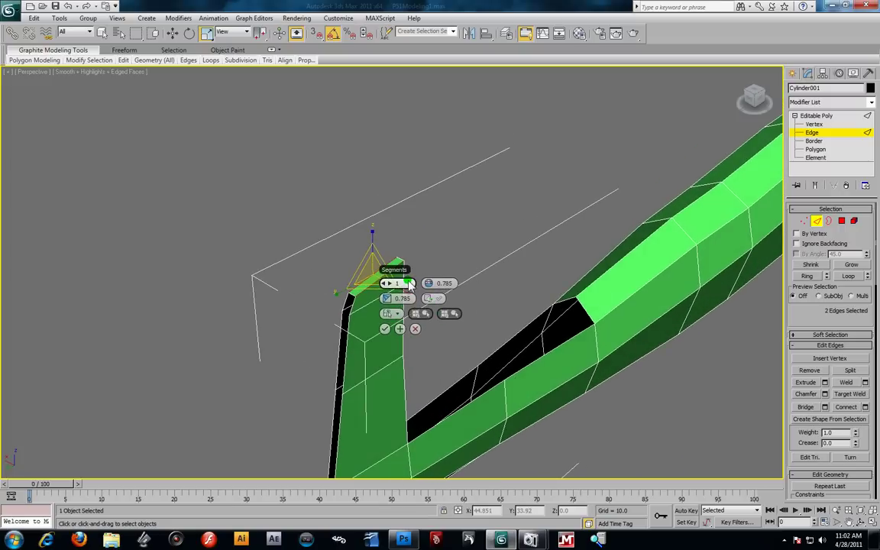
pyautogui.moveTo(400, 267); pyautogui.dragTo(443, 261)
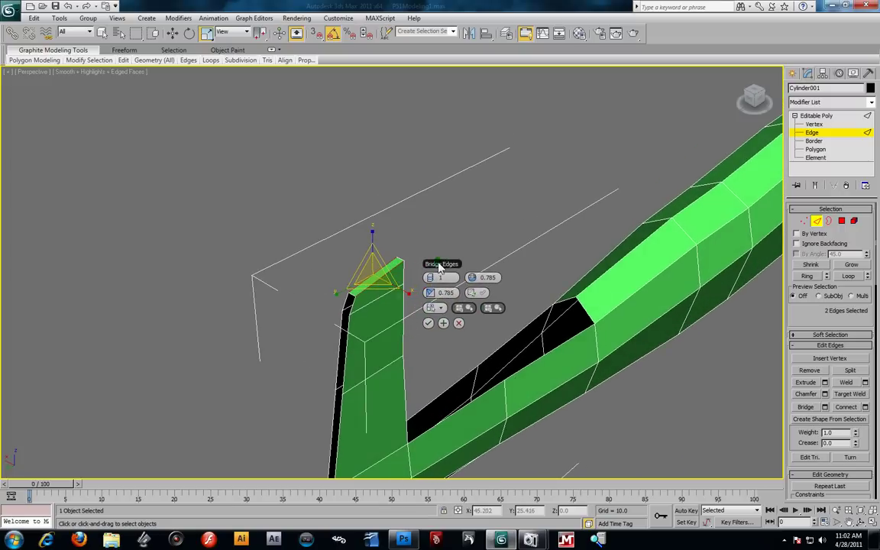
# - Add the opposite edge pairs at the fin's upper rear corner and down its trailing edge to the one-segment bridge
pyautogui.click(369, 288)
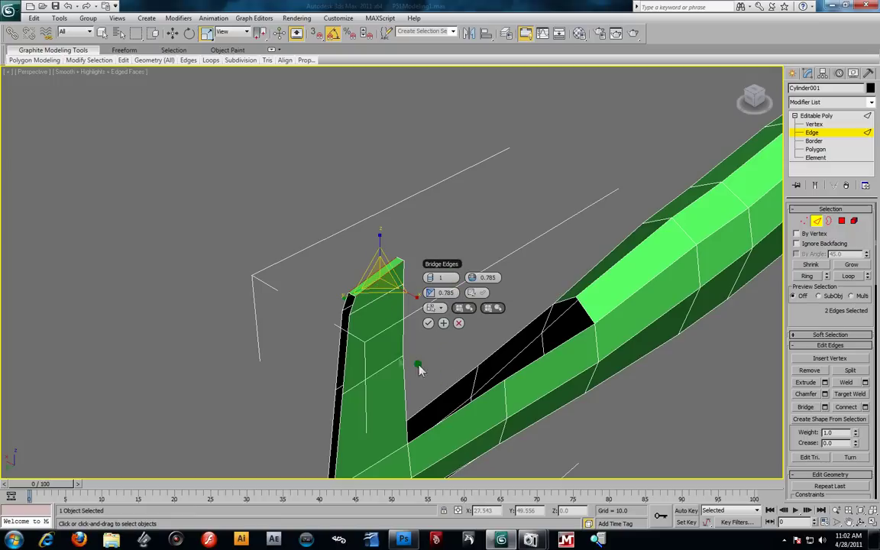
pyautogui.keyDown('ctrl'); pyautogui.click(351, 313); pyautogui.keyUp('ctrl')
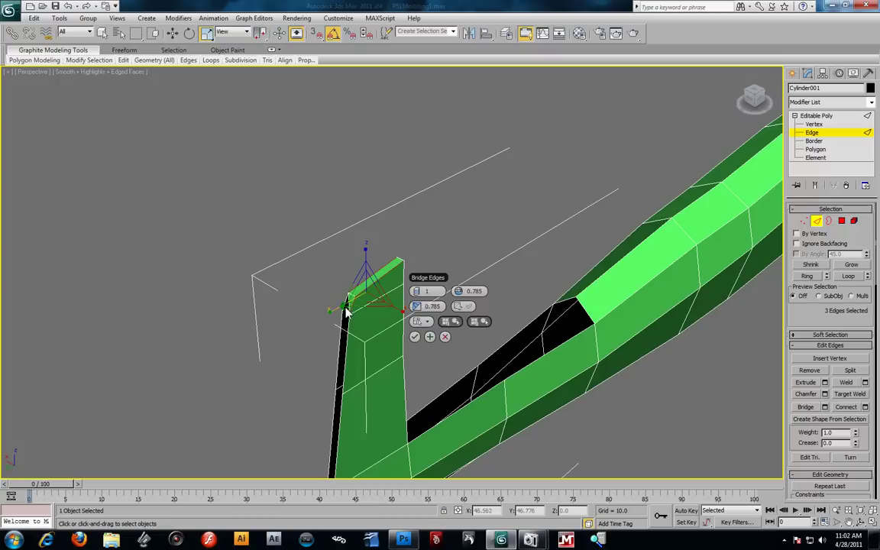
pyautogui.keyDown('ctrl'); pyautogui.click(347, 305); pyautogui.keyUp('ctrl')
pyautogui.scroll(4, 367, 334)
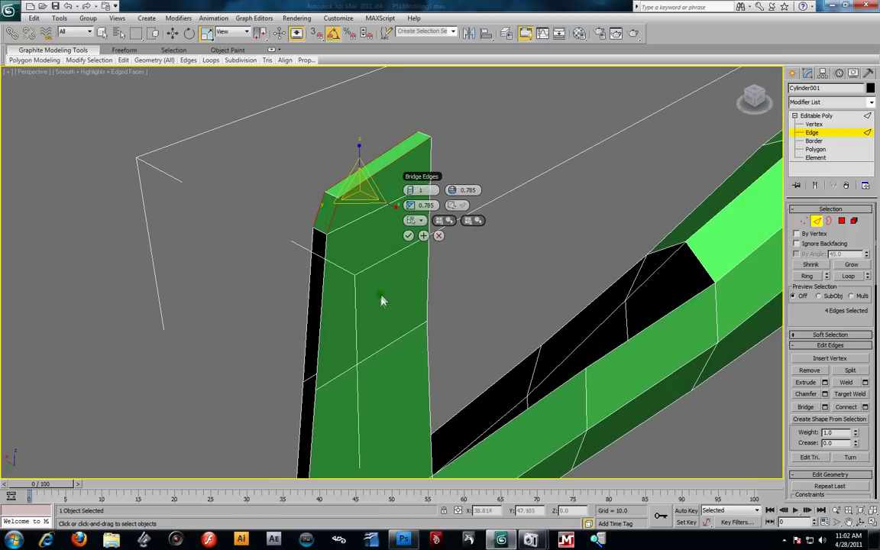
pyautogui.keyDown('ctrl'); pyautogui.click(323, 288); pyautogui.keyUp('ctrl')
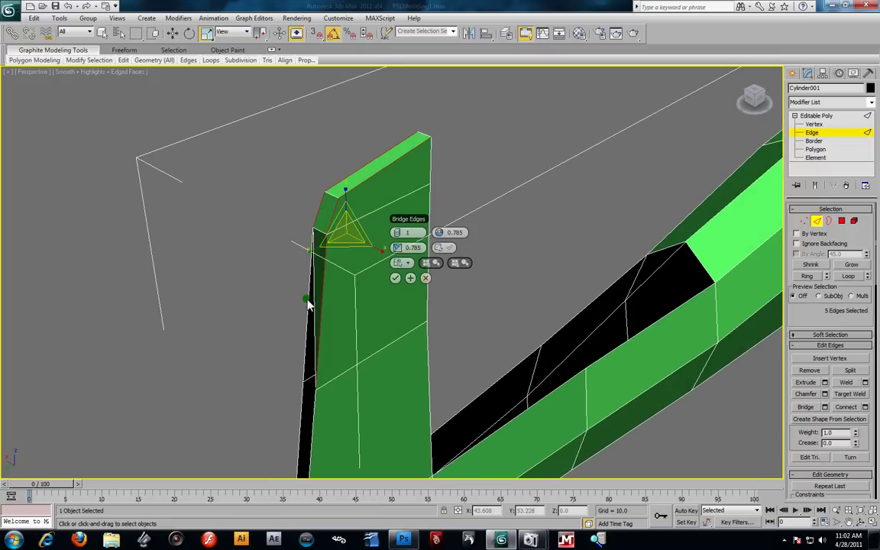
pyautogui.keyDown('ctrl'); pyautogui.click(314, 320); pyautogui.keyUp('ctrl')
pyautogui.moveTo(323, 324); pyautogui.dragTo(395, 232, button='middle')
pyautogui.keyDown('ctrl'); pyautogui.click(382, 227); pyautogui.keyUp('ctrl')
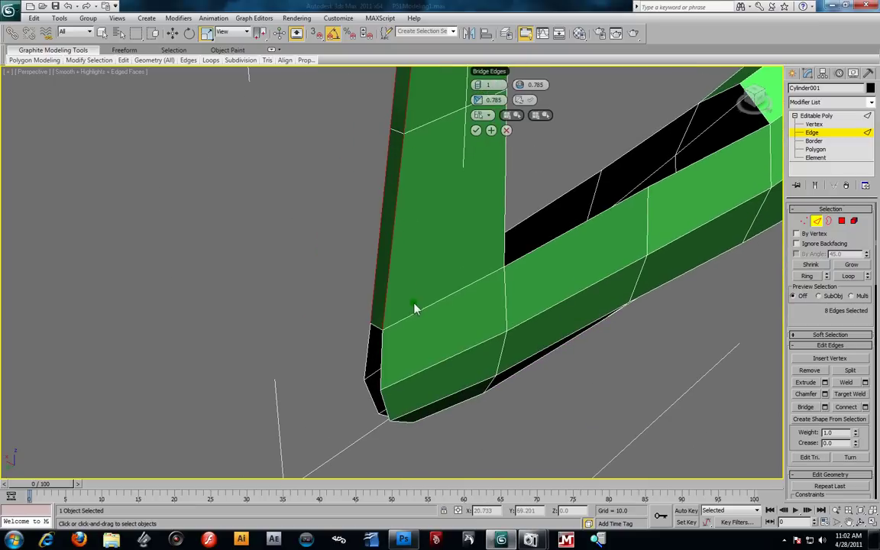
# - Extend the bridge over the two fuselage edge pairs below the fin at the tail end and accept it
pyautogui.moveTo(413, 308); pyautogui.dragTo(416, 265, button='middle')
pyautogui.keyDown('ctrl'); pyautogui.click(393, 274); pyautogui.keyUp('ctrl')
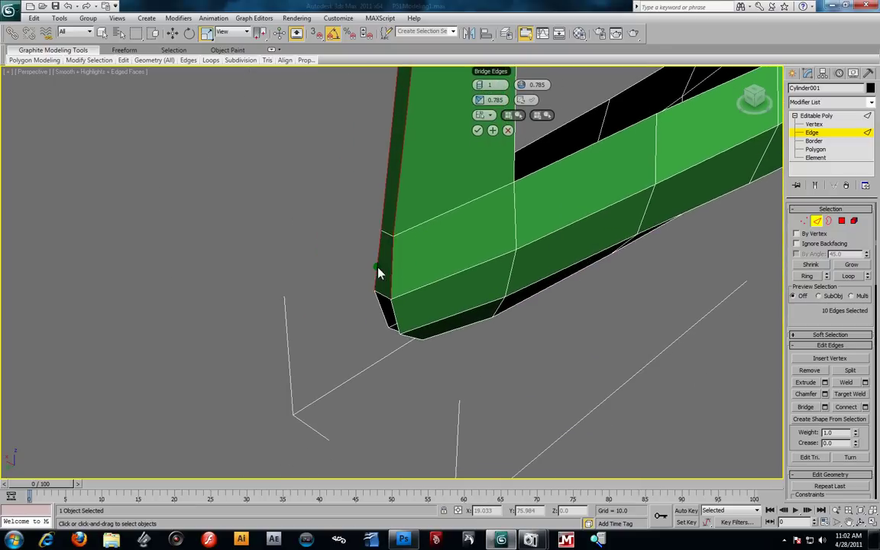
pyautogui.keyDown('alt'); pyautogui.moveTo(424, 289); pyautogui.dragTo(510, 289, button='middle'); pyautogui.keyUp('alt')
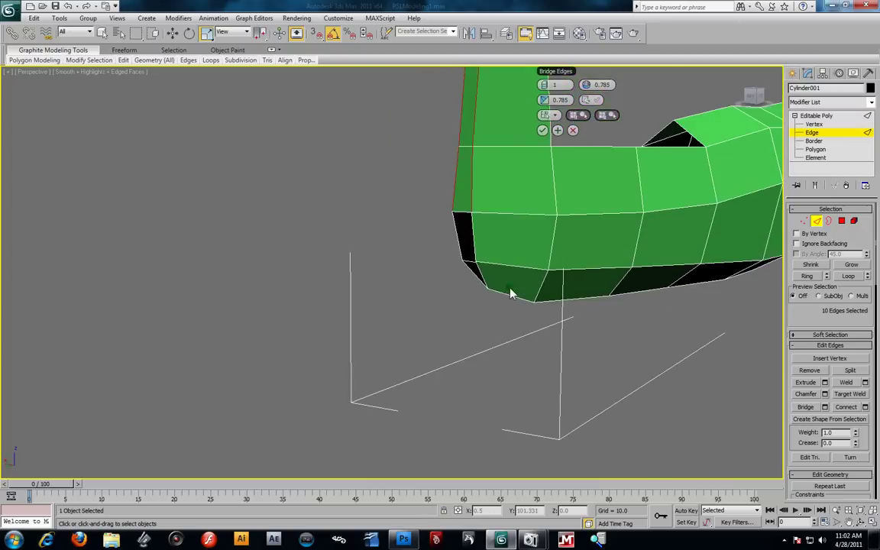
pyautogui.scroll(3, 510, 268)
pyautogui.keyDown('ctrl'); pyautogui.click(552, 257); pyautogui.keyUp('ctrl')
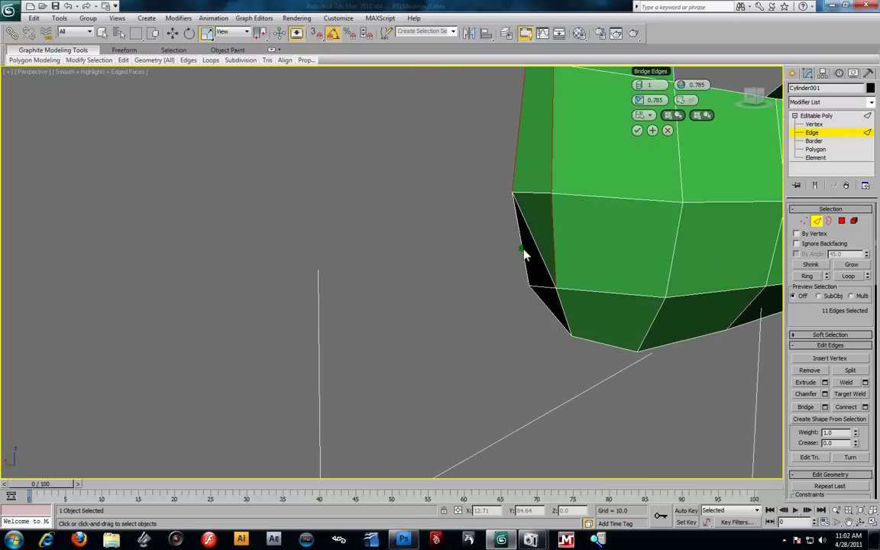
pyautogui.keyDown('ctrl'); pyautogui.click(523, 255); pyautogui.keyUp('ctrl')
pyautogui.keyDown('alt'); pyautogui.moveTo(574, 334); pyautogui.dragTo(527, 366, button='middle'); pyautogui.keyUp('alt')
pyautogui.scroll(-4, 547, 177)
pyautogui.keyDown('alt'); pyautogui.moveTo(491, 264); pyautogui.dragTo(487, 234, button='middle'); pyautogui.keyUp('alt')
pyautogui.scroll(2, 482, 258)
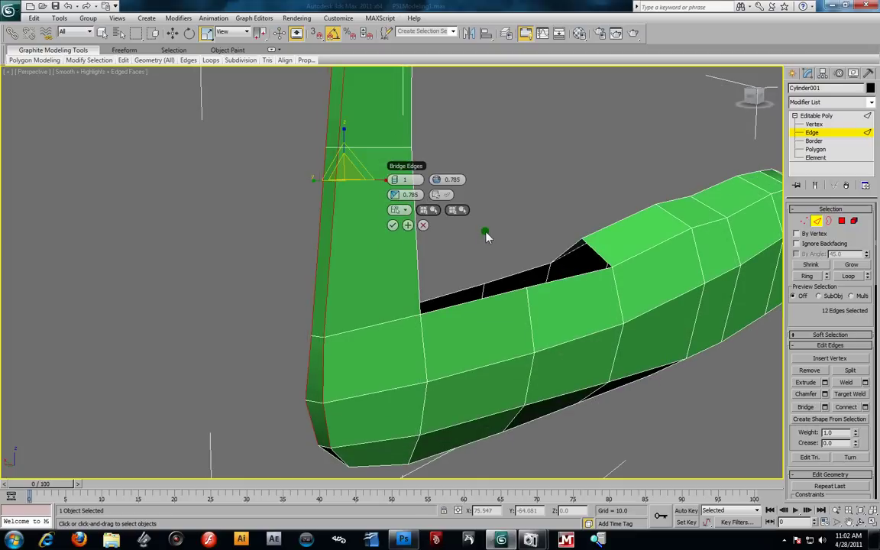
pyautogui.click(393, 228)
# - Select the short front cross edge of the fin's top strip for moving and unhide all blueprint planes
pyautogui.keyDown('alt'); pyautogui.moveTo(416, 204); pyautogui.dragTo(429, 244, button='middle'); pyautogui.keyUp('alt')
pyautogui.keyDown('alt'); pyautogui.moveTo(495, 221); pyautogui.dragTo(438, 236, button='middle'); pyautogui.keyUp('alt')
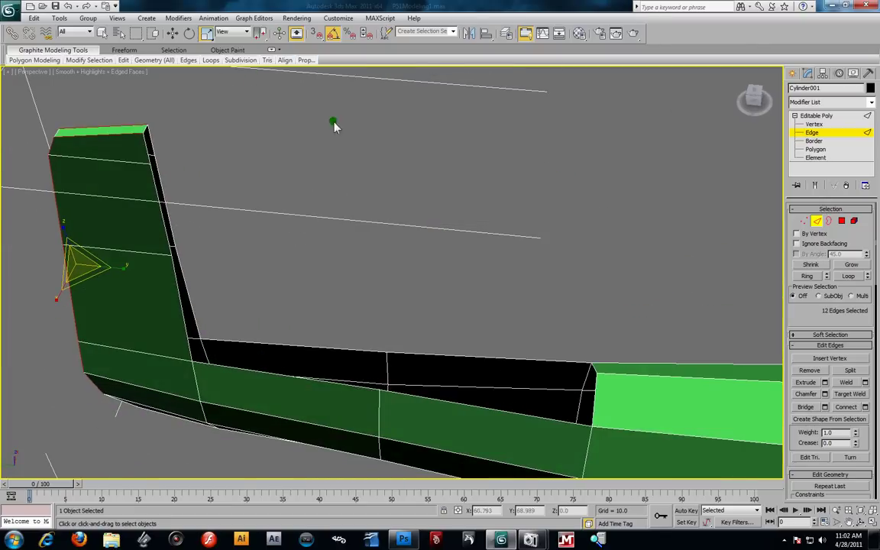
pyautogui.click(173, 33)
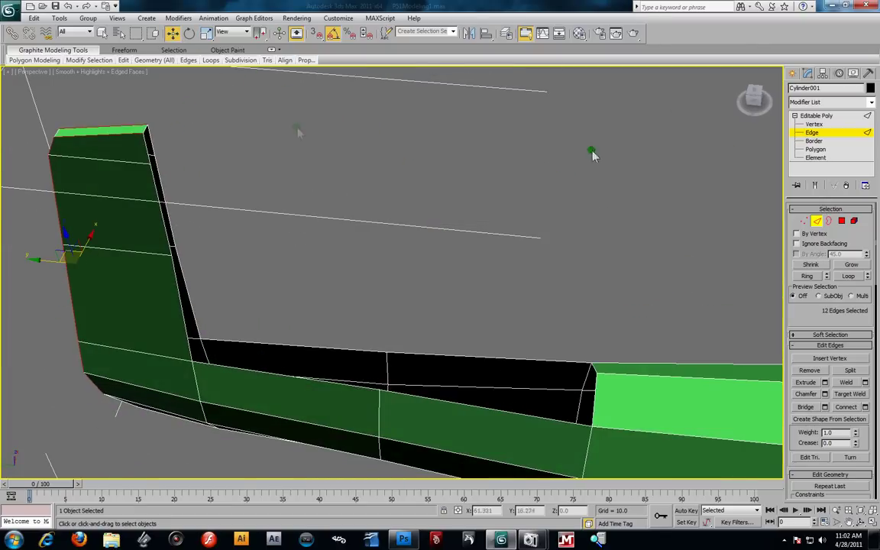
pyautogui.click(152, 140)
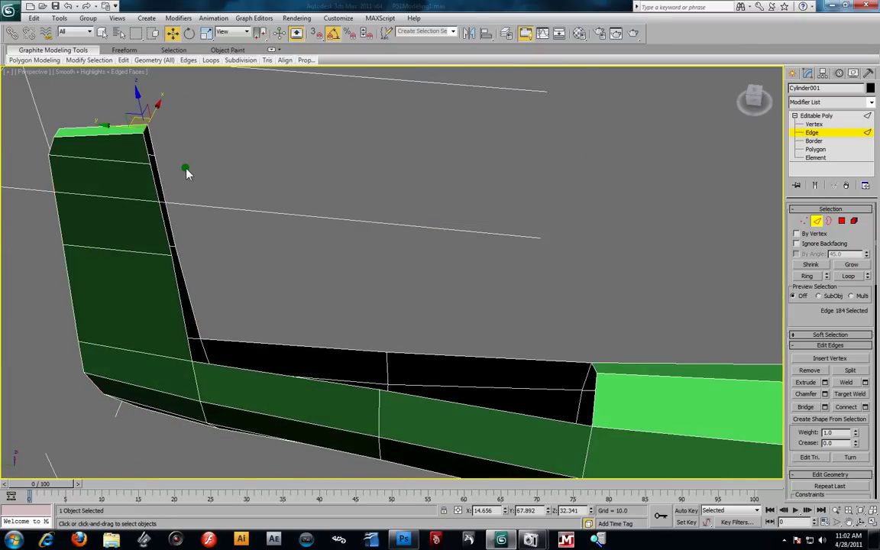
pyautogui.hotkey('alt', 'w')
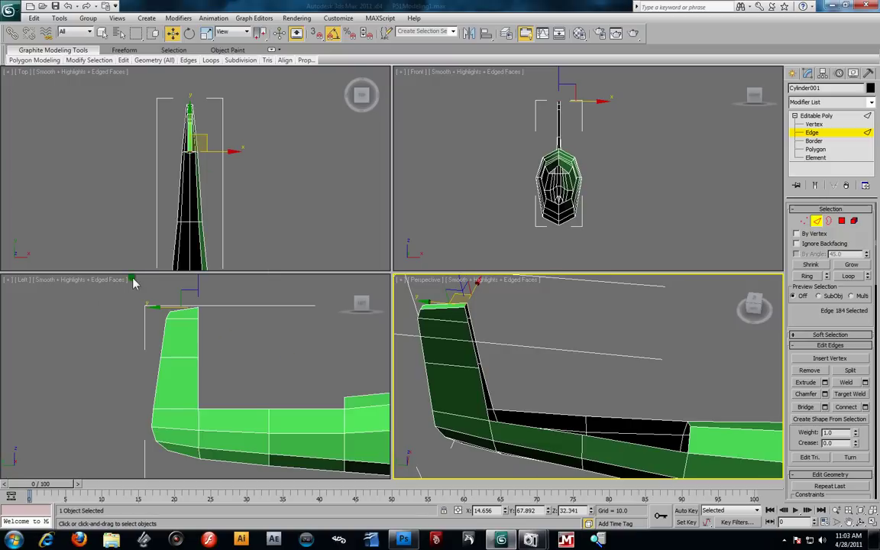
pyautogui.rightClick(271, 324)
pyautogui.rightClick(272, 324)
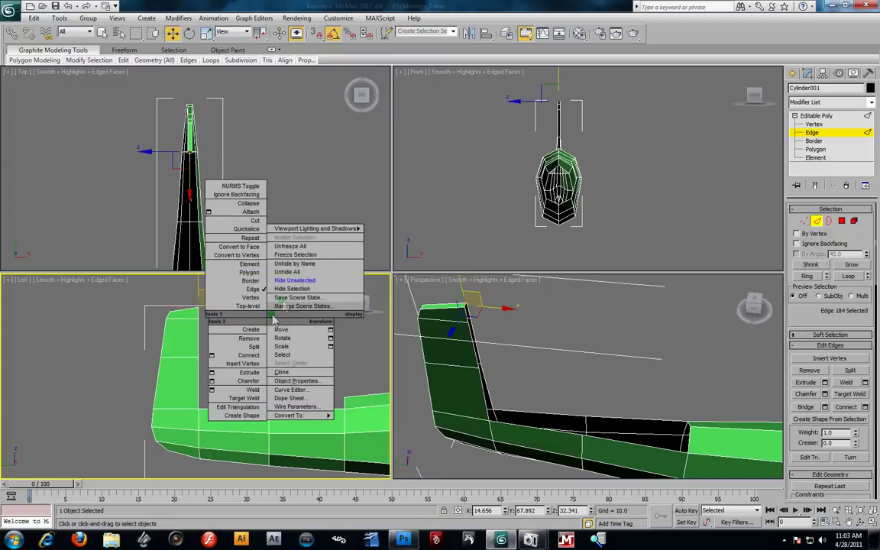
pyautogui.click(291, 272)
# - Try to extrude the fin's top front edge forward along the blueprint's tip in the enlarged side view
pyautogui.moveTo(290, 327); pyautogui.dragTo(282, 345, button='middle')
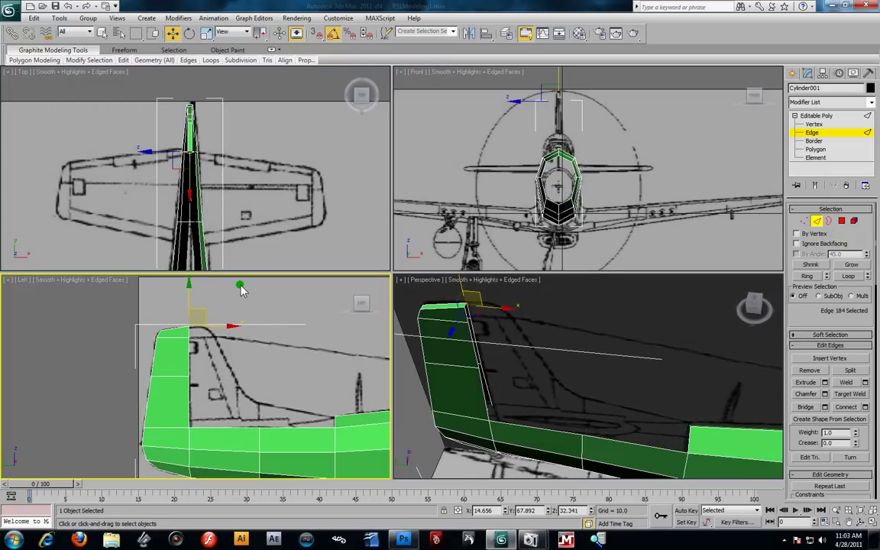
pyautogui.hotkey('alt', 'w')
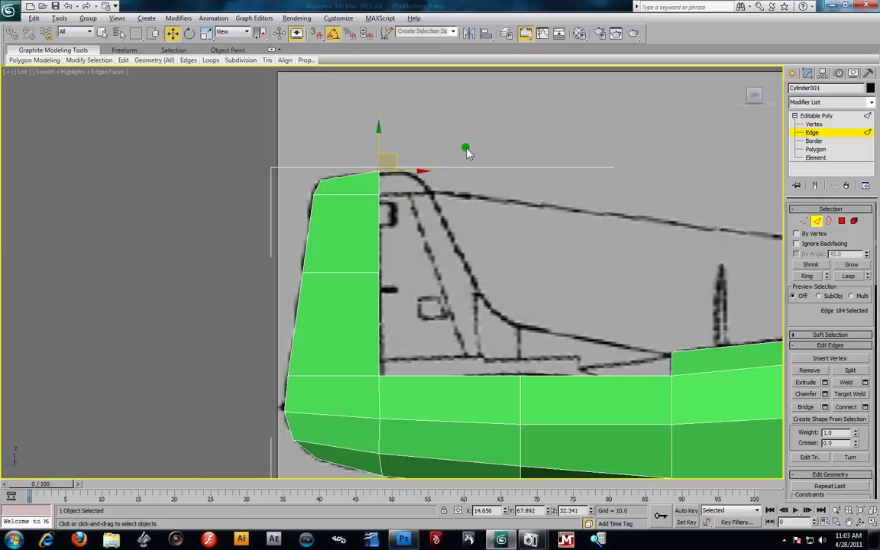
pyautogui.scroll(2, 467, 150)
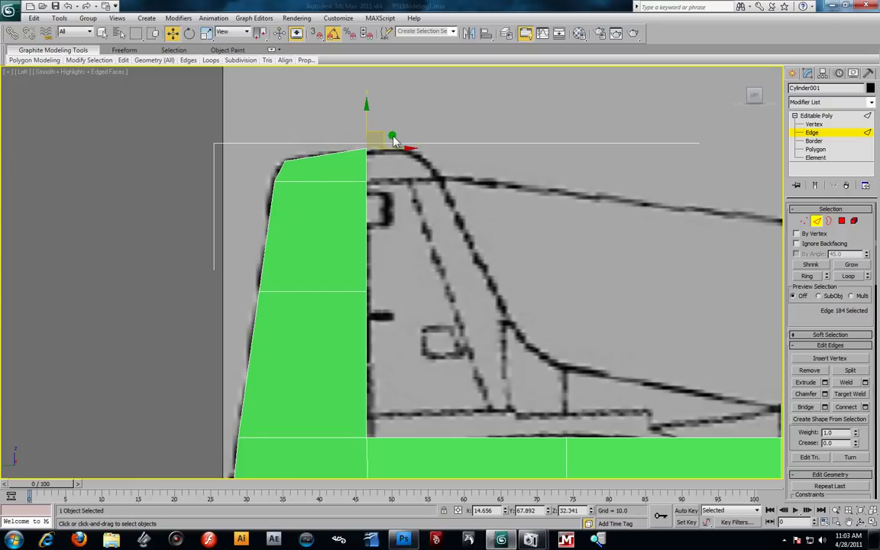
pyautogui.moveTo(433, 168); pyautogui.dragTo(397, 169, button='middle')
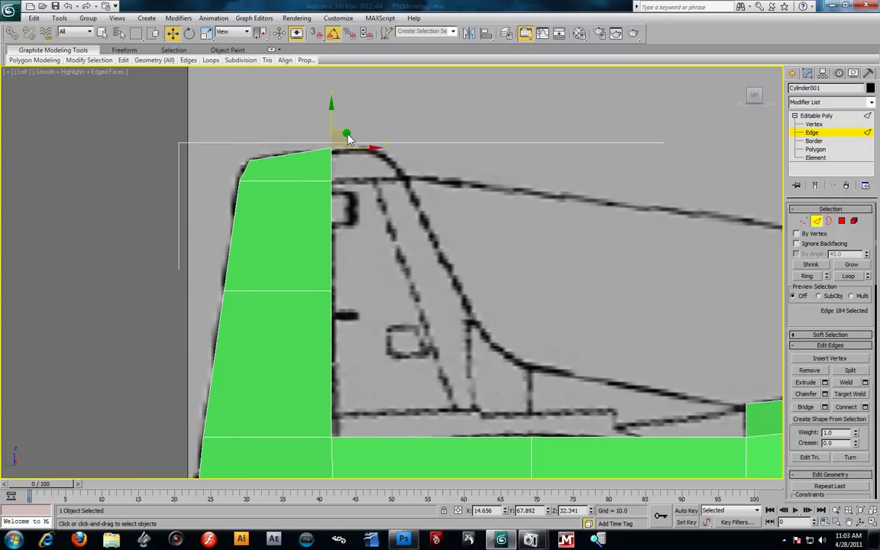
pyautogui.keyDown('shift'); pyautogui.moveTo(347, 135); pyautogui.dragTo(422, 151); pyautogui.keyUp('shift')
pyautogui.hotkey('ctrl', 'z')
pyautogui.hotkey('alt', 'w')
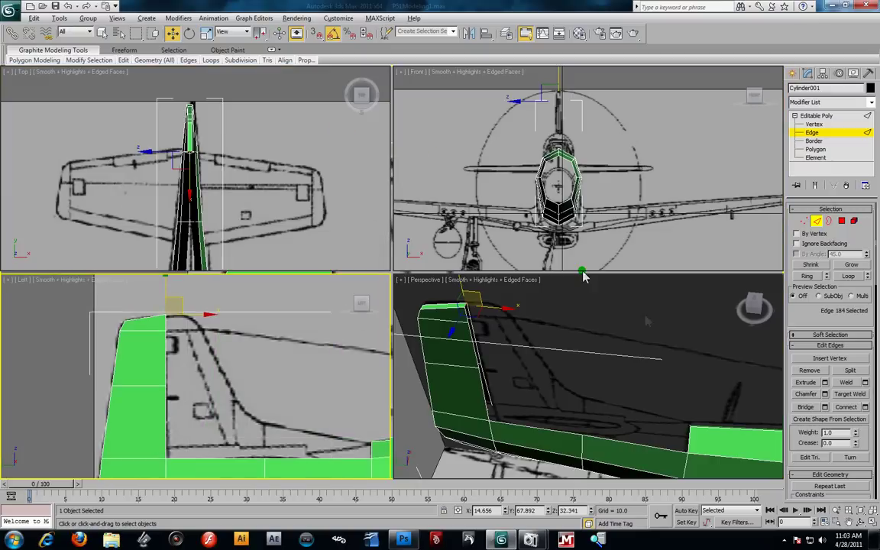
# - Extrude the fin's top front edge forward and down the blueprint's leading edge in three segments, ending at about Y 56.2, Z 19.7
pyautogui.keyDown('alt'); pyautogui.moveTo(571, 327); pyautogui.dragTo(563, 354, button='middle'); pyautogui.keyUp('alt')
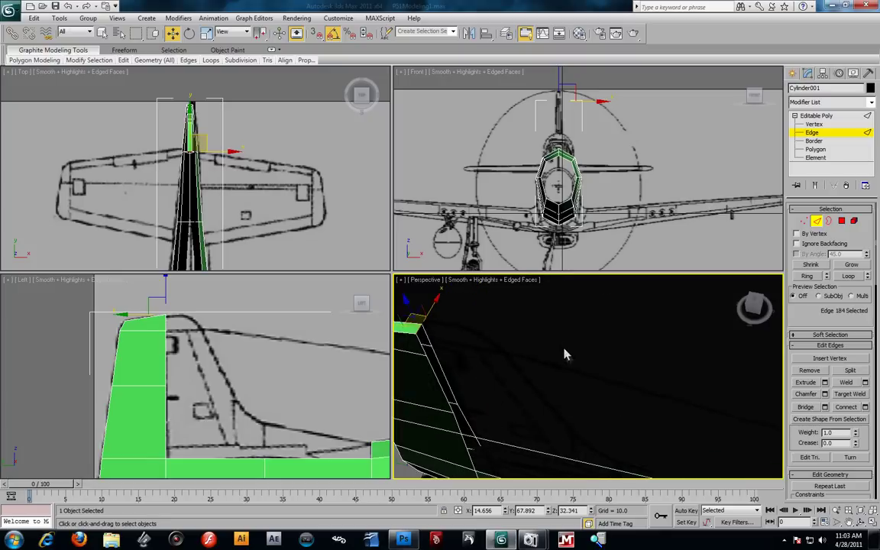
pyautogui.moveTo(501, 349)
pyautogui.keyDown('alt'); pyautogui.mouseDown(button='middle')
pyautogui.moveTo(575, 355)
pyautogui.moveTo(506, 338)
pyautogui.mouseUp(button='middle'); pyautogui.keyUp('alt')
pyautogui.moveTo(202, 302); pyautogui.dragTo(193, 303, button='middle')
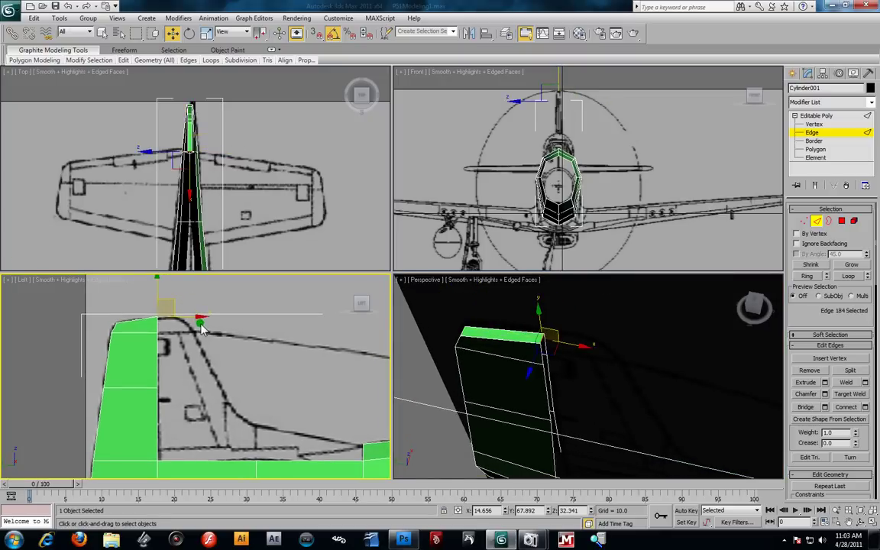
pyautogui.keyDown('shift'); pyautogui.moveTo(174, 308); pyautogui.dragTo(197, 314); pyautogui.keyUp('shift')
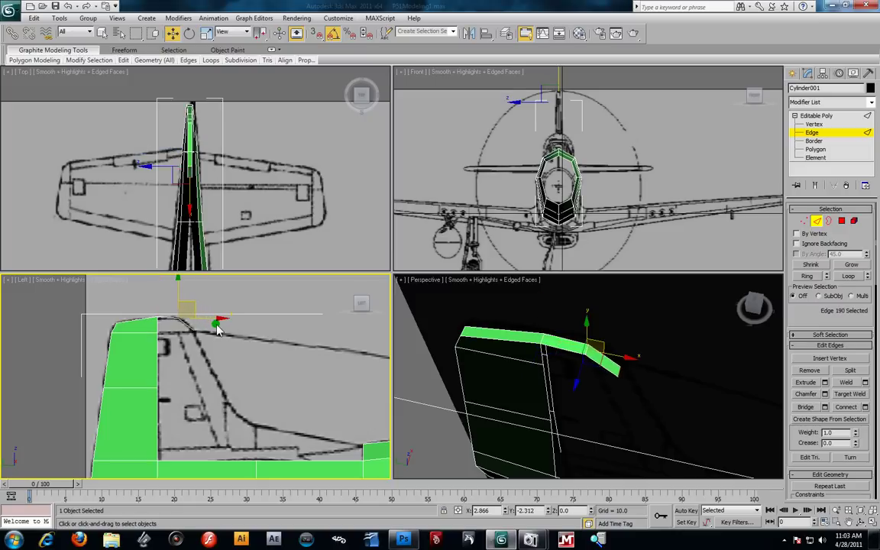
pyautogui.keyDown('shift'); pyautogui.moveTo(204, 315); pyautogui.dragTo(220, 329); pyautogui.keyUp('shift')
pyautogui.moveTo(265, 363); pyautogui.dragTo(234, 344, button='middle')
pyautogui.keyDown('shift'); pyautogui.moveTo(184, 303); pyautogui.dragTo(182, 385); pyautogui.keyUp('shift')
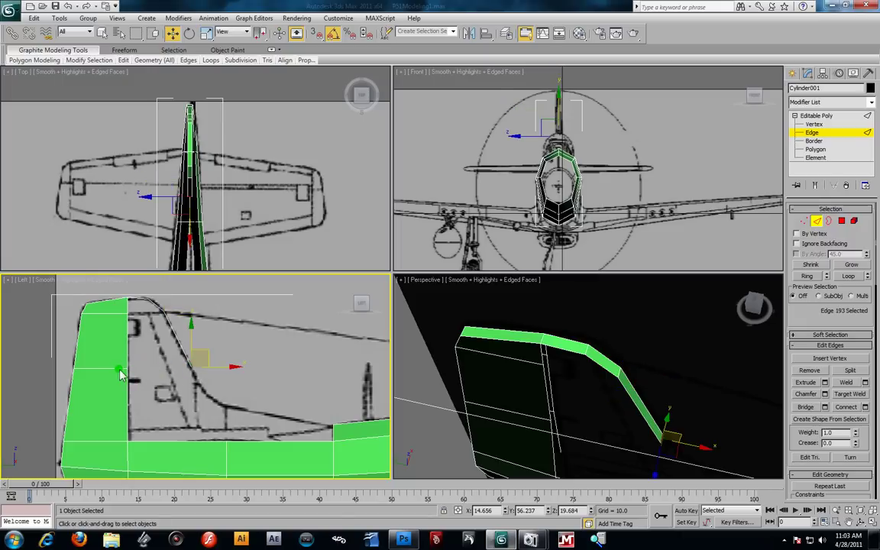
# - Extrude the leading-edge strip's front edge further along the blueprint's curved dorsal outline to the fuselage, ending at about Y 31.1, Z 9.1
pyautogui.moveTo(229, 388)
pyautogui.keyDown('shift'); pyautogui.mouseDown()
pyautogui.moveTo(235, 399)
pyautogui.moveTo(220, 388)
pyautogui.moveTo(227, 391)
pyautogui.mouseUp(); pyautogui.keyUp('shift')
pyautogui.moveTo(253, 387); pyautogui.dragTo(210, 363, button='middle')
pyautogui.keyDown('shift'); pyautogui.moveTo(193, 369); pyautogui.dragTo(307, 393); pyautogui.keyUp('shift')
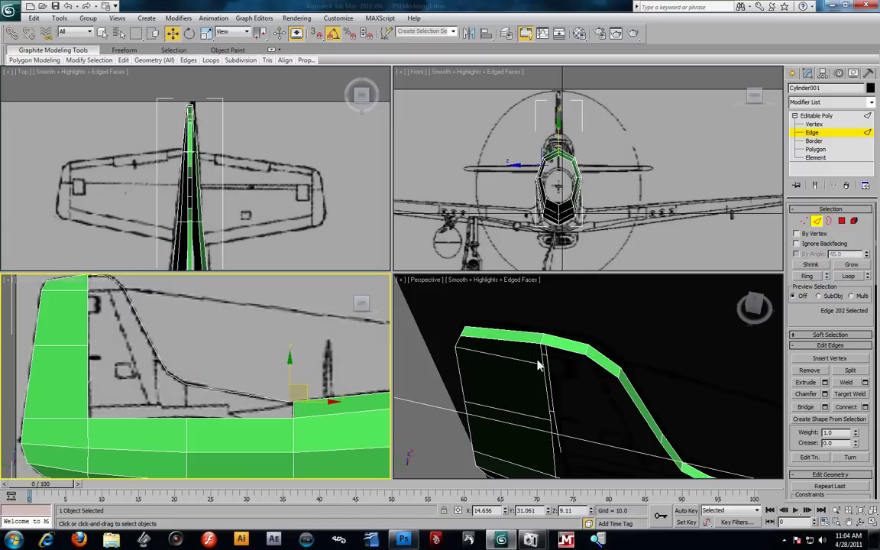
# - Leave edge editing, hide the blueprint planes and enlarge the perspective view around the fuselage's tail
pyautogui.click(436, 416)
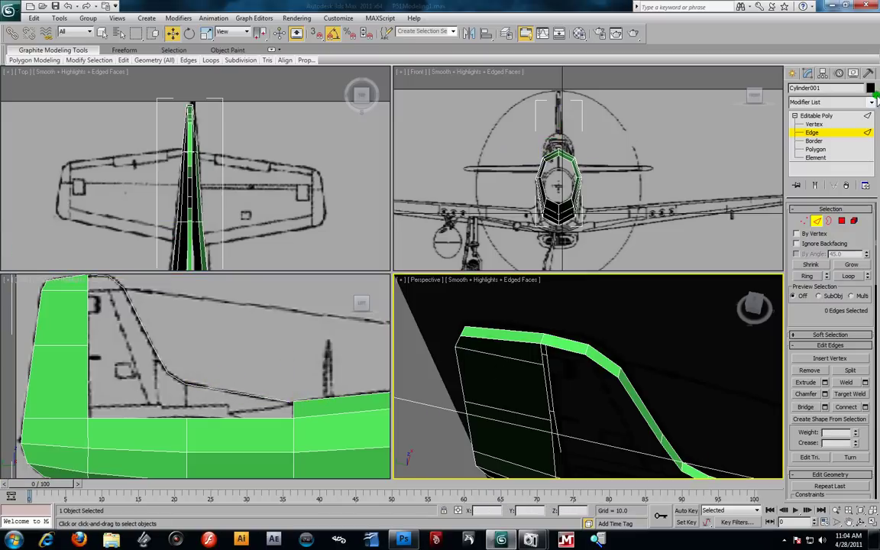
pyautogui.click(818, 134)
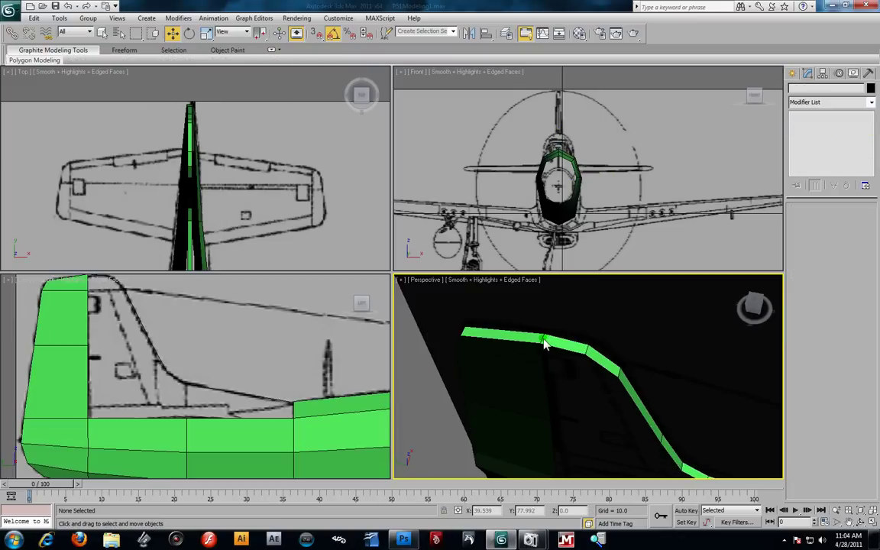
pyautogui.rightClick(588, 330)
pyautogui.click(580, 299)
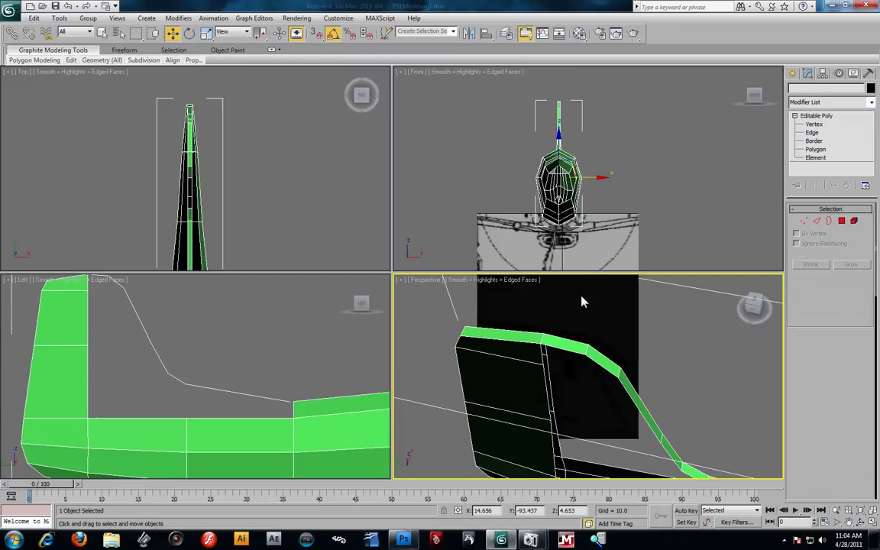
pyautogui.hotkey('alt', 'w')
pyautogui.keyDown('alt'); pyautogui.moveTo(560, 304); pyautogui.dragTo(604, 308, button='middle'); pyautogui.keyUp('alt')
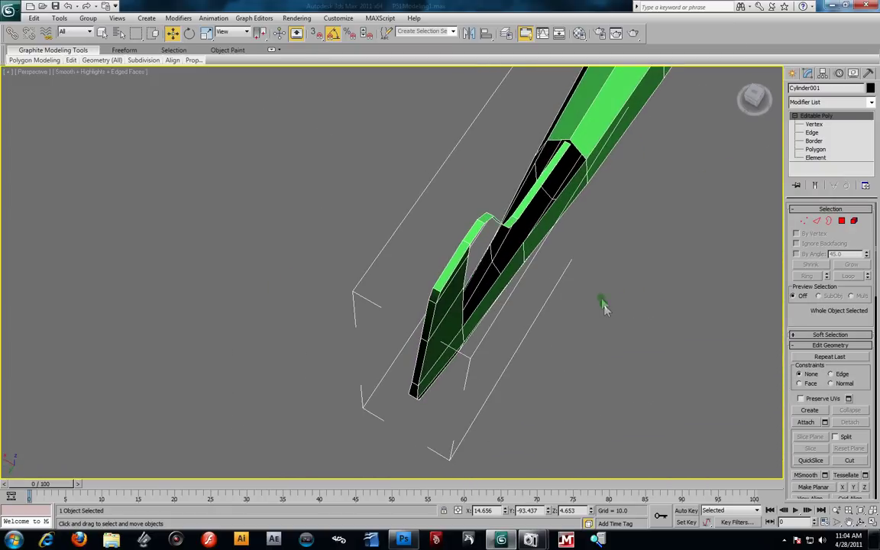
pyautogui.keyDown('alt'); pyautogui.moveTo(601, 270); pyautogui.dragTo(493, 316, button='middle'); pyautogui.keyUp('alt')
pyautogui.keyDown('alt'); pyautogui.moveTo(488, 273); pyautogui.dragTo(466, 248, button='middle'); pyautogui.keyUp('alt')
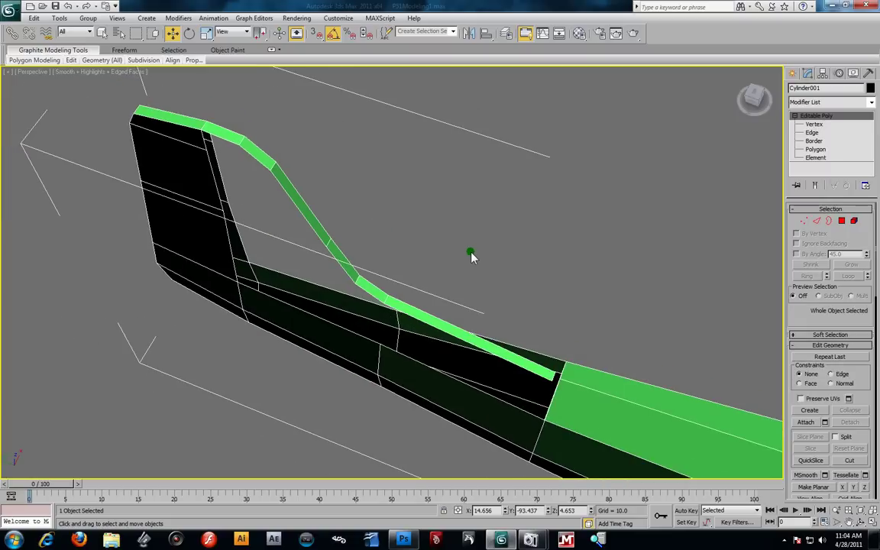
# - Try to select the ring of cross edges along the fin's leading-edge strip at edge level
pyautogui.click(811, 132)
pyautogui.click(555, 379)
pyautogui.keyDown('alt'); pyautogui.moveTo(383, 258); pyautogui.dragTo(405, 228, button='middle'); pyautogui.keyUp('alt')
pyautogui.click(341, 452)
pyautogui.click(342, 336)
pyautogui.keyDown('alt'); pyautogui.moveTo(365, 298); pyautogui.dragTo(394, 318, button='middle'); pyautogui.keyUp('alt')
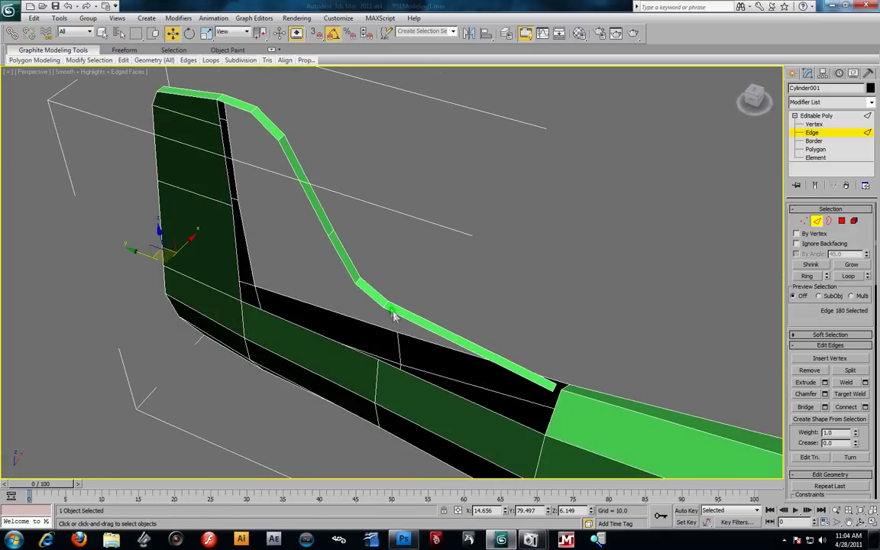
pyautogui.click(388, 307)
pyautogui.click(811, 276)
pyautogui.keyDown('alt'); pyautogui.moveTo(509, 453); pyautogui.dragTo(659, 312, button='middle'); pyautogui.keyUp('alt')
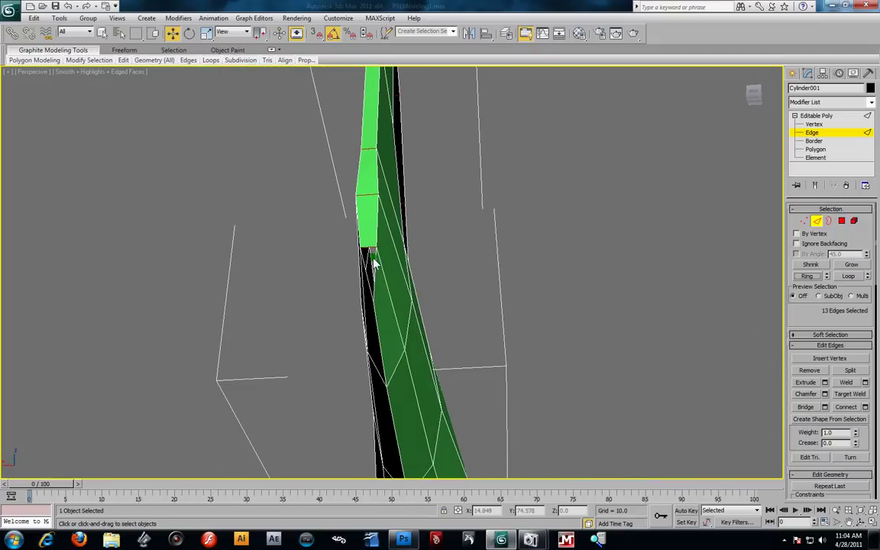
pyautogui.keyDown('alt'); pyautogui.moveTo(380, 268); pyautogui.dragTo(294, 344, button='middle'); pyautogui.keyUp('alt')
pyautogui.click(557, 314)
pyautogui.moveTo(558, 314); pyautogui.dragTo(544, 282, button='middle')
pyautogui.scroll(3, 556, 294)
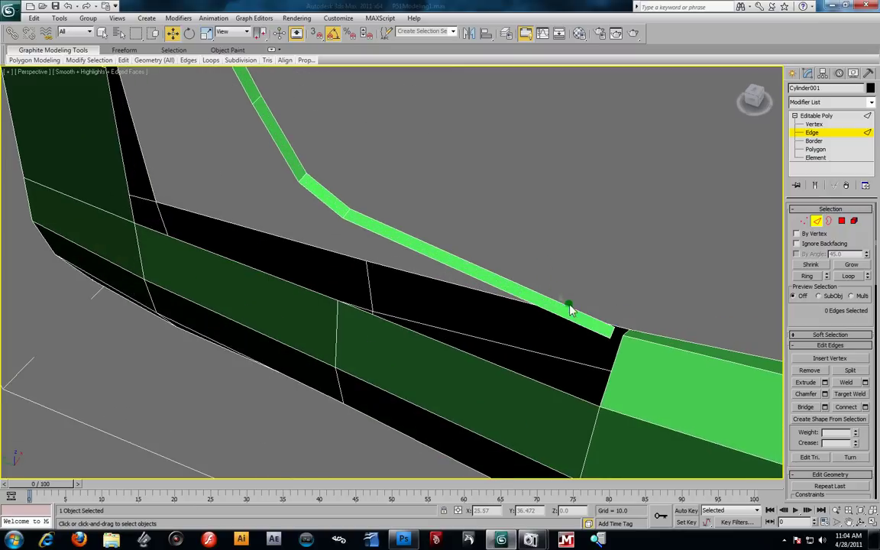
# - Select the ring of cross edges from the strip's front end around the fin and connect them with 1 segment
pyautogui.click(612, 337)
pyautogui.click(813, 276)
pyautogui.moveTo(342, 201); pyautogui.dragTo(371, 260, button='middle')
pyautogui.scroll(-3, 371, 259)
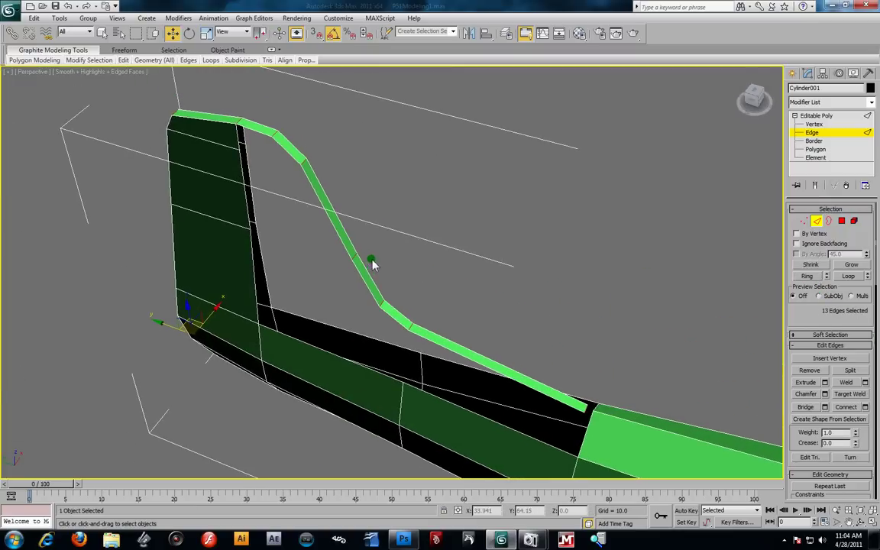
pyautogui.click(864, 406)
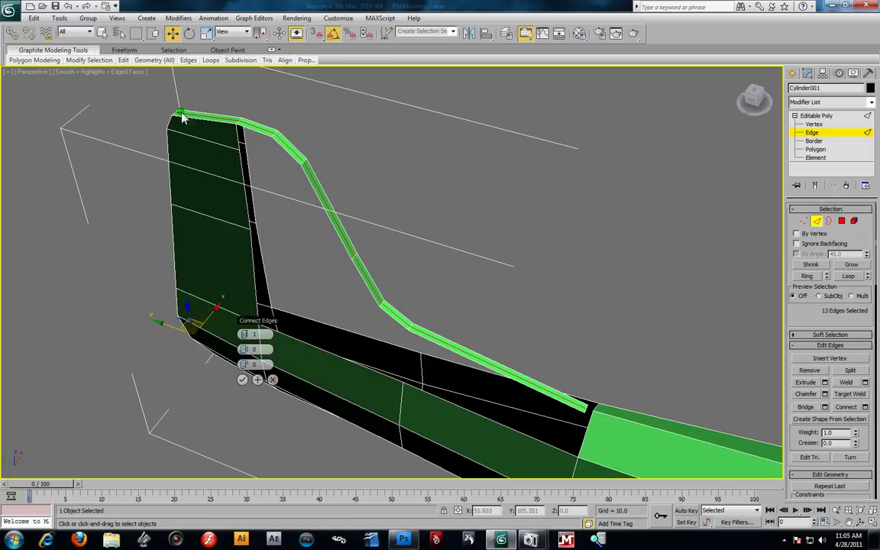
pyautogui.click(241, 379)
# - Target-weld the middle vertex at the strip's front end to the fuselage's top center vertex
pyautogui.keyDown('alt'); pyautogui.moveTo(410, 367); pyautogui.dragTo(474, 382, button='middle'); pyautogui.keyUp('alt')
pyautogui.moveTo(647, 331); pyautogui.dragTo(479, 332, button='middle')
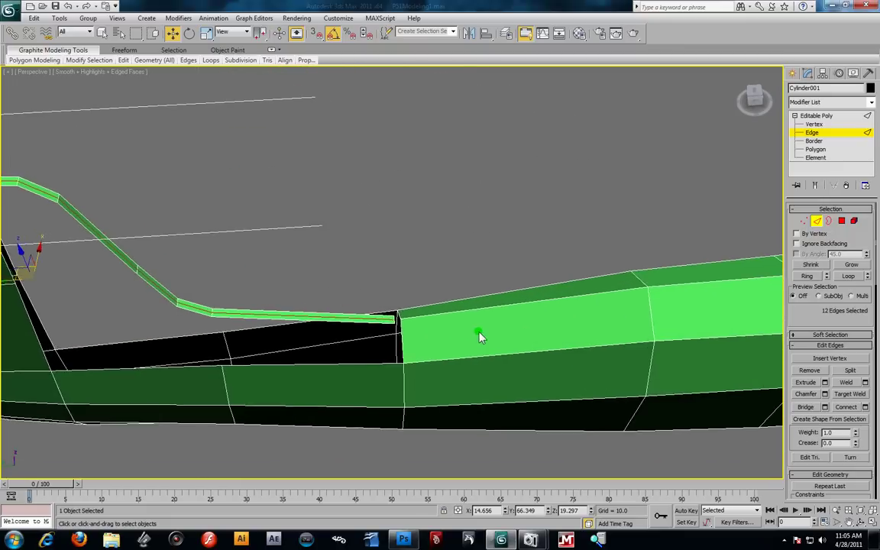
pyautogui.scroll(4, 479, 332)
pyautogui.moveTo(439, 366)
pyautogui.keyDown('alt'); pyautogui.mouseDown(button='middle')
pyautogui.moveTo(461, 425)
pyautogui.moveTo(437, 350)
pyautogui.mouseUp(button='middle'); pyautogui.keyUp('alt')
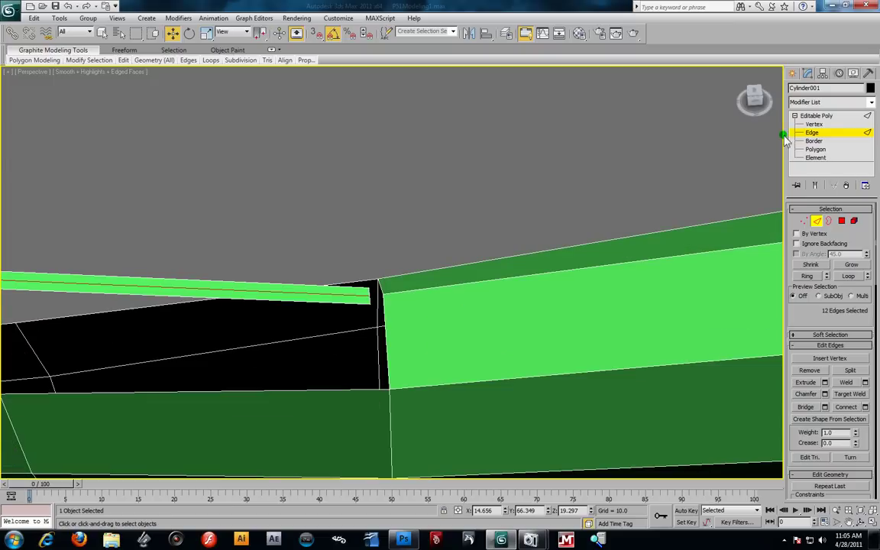
pyautogui.click(812, 126)
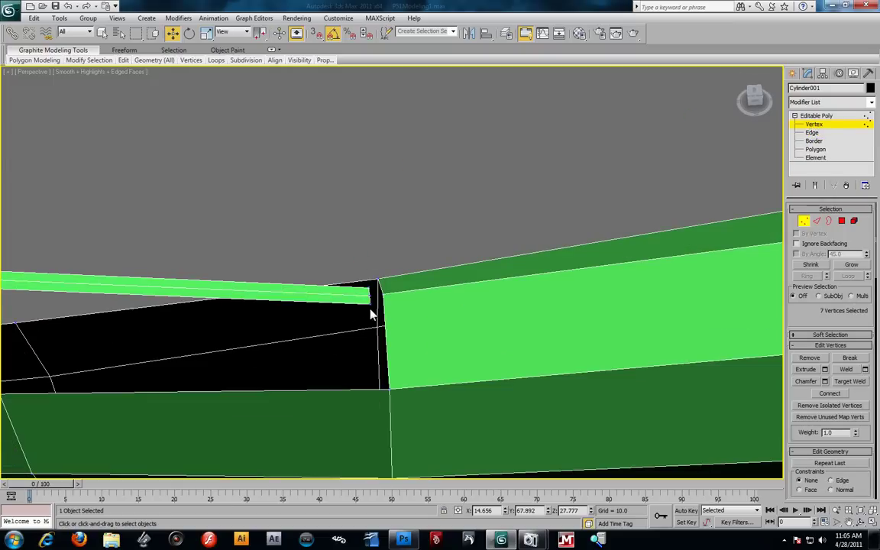
pyautogui.click(371, 299)
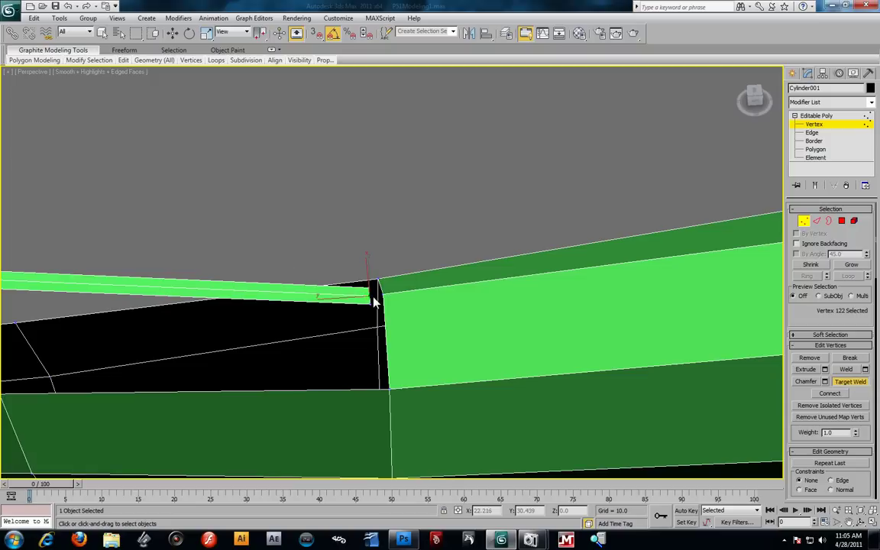
pyautogui.click(382, 295)
pyautogui.moveTo(390, 311)
pyautogui.keyDown('alt'); pyautogui.mouseDown(button='middle')
pyautogui.moveTo(396, 330)
pyautogui.moveTo(374, 306)
pyautogui.mouseUp(button='middle'); pyautogui.keyUp('alt')
# - Target-weld the two side vertices at the strip's front end to the fuselage's adjacent upper side vertices
pyautogui.click(381, 313)
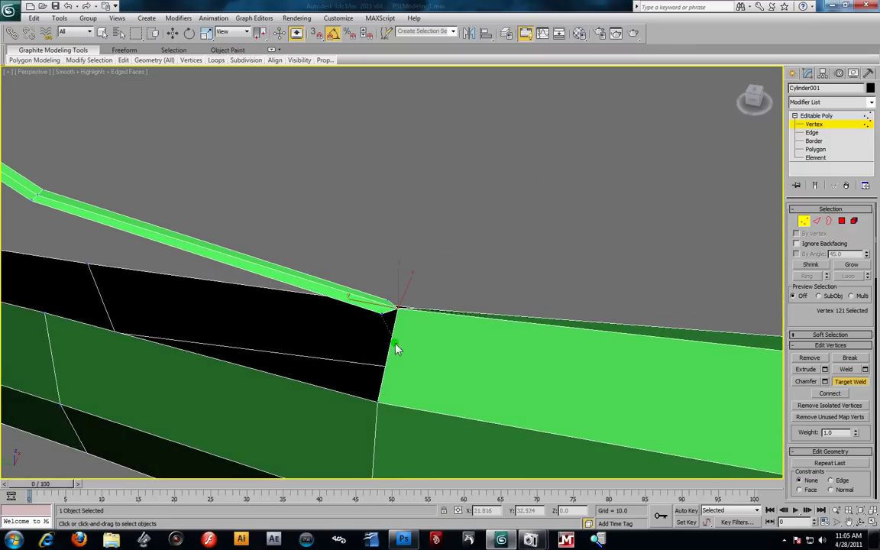
pyautogui.click(379, 403)
pyautogui.keyDown('alt'); pyautogui.moveTo(379, 351); pyautogui.dragTo(471, 254, button='middle'); pyautogui.keyUp('alt')
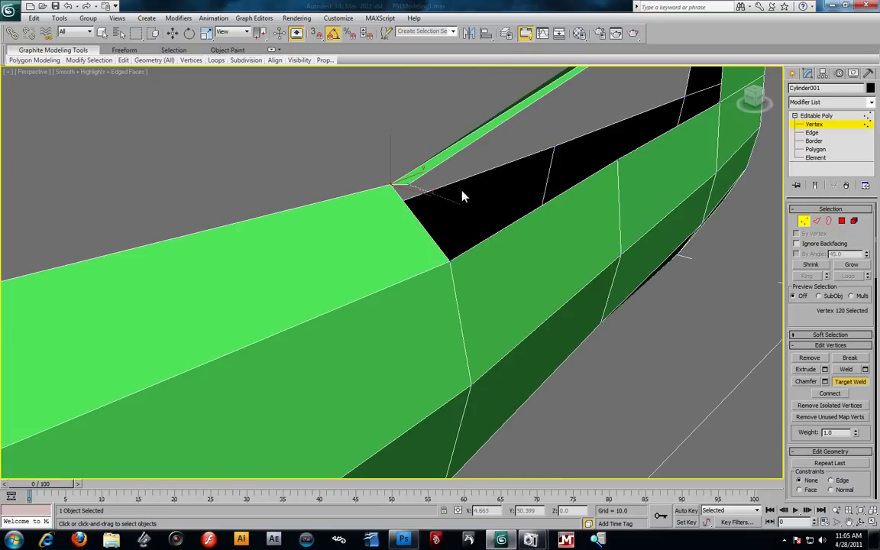
pyautogui.click(452, 267)
pyautogui.keyDown('alt'); pyautogui.moveTo(471, 256); pyautogui.dragTo(373, 258, button='middle'); pyautogui.keyUp('alt')
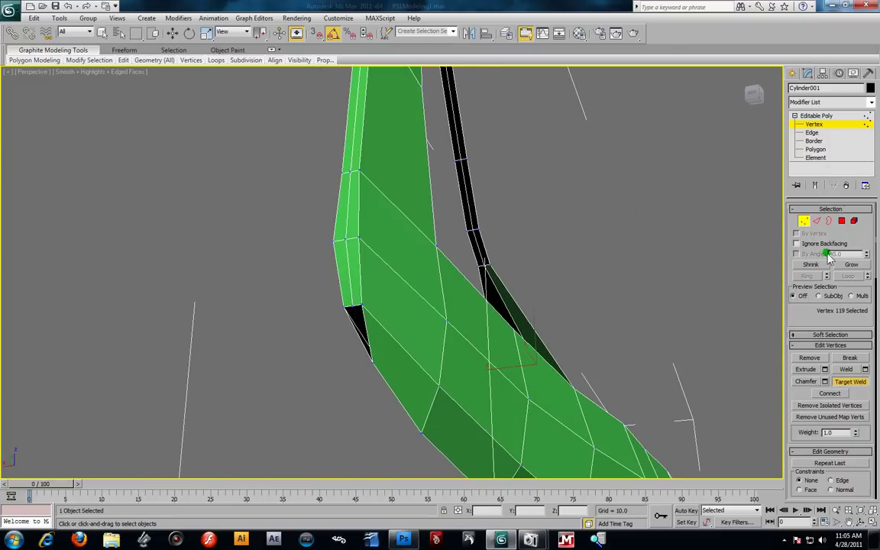
# - Cap the open four-edge border at the bottom of the tail end
pyautogui.click(814, 140)
pyautogui.press('w')
pyautogui.click(363, 323)
pyautogui.click(850, 370)
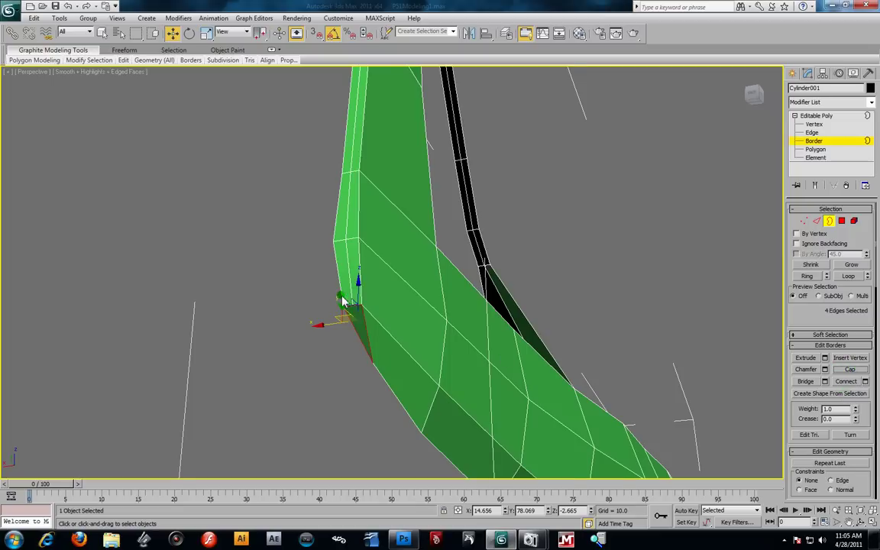
pyautogui.scroll(2, 344, 294)
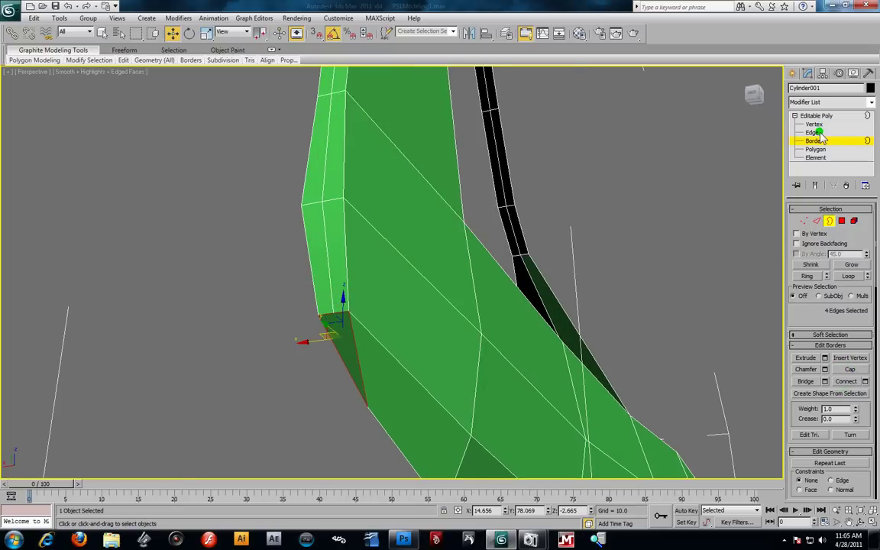
pyautogui.click(814, 133)
pyautogui.click(342, 318)
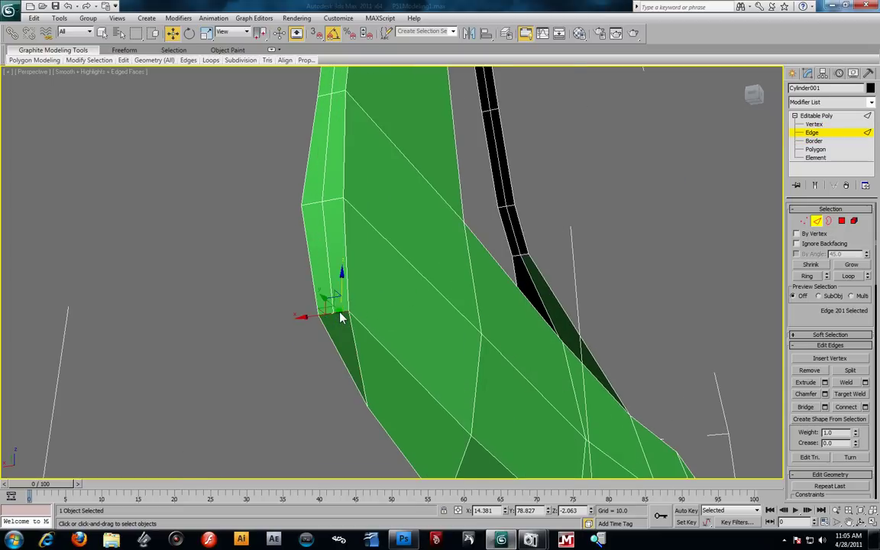
pyautogui.click(350, 331)
pyautogui.click(329, 318)
pyautogui.click(353, 337)
pyautogui.click(324, 313)
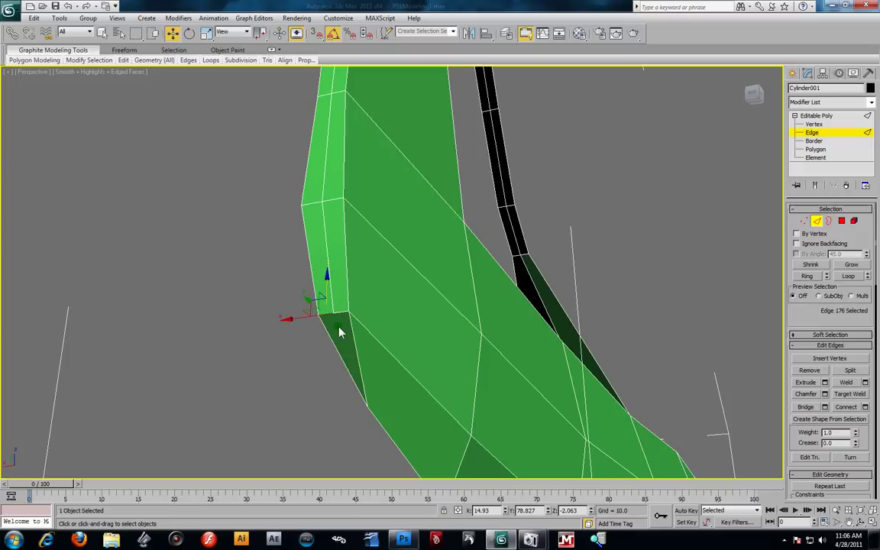
pyautogui.click(825, 124)
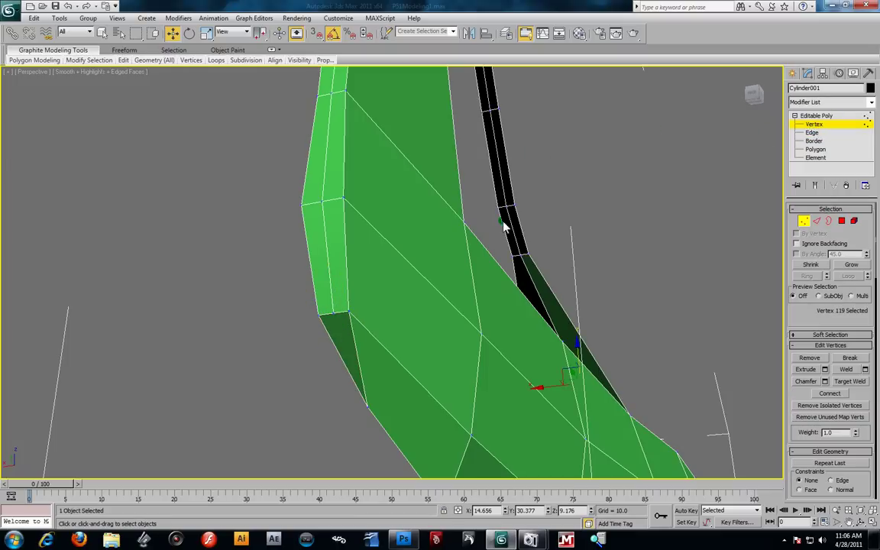
# - Start a 1-segment bridge between the fin's front vertical edge and the facing leading-edge strip edge on the side facing the Left view
pyautogui.keyDown('alt'); pyautogui.moveTo(500, 218); pyautogui.dragTo(439, 205, button='middle'); pyautogui.keyUp('alt')
pyautogui.scroll(-5, 438, 209)
pyautogui.keyDown('alt'); pyautogui.moveTo(410, 299); pyautogui.dragTo(437, 226, button='middle'); pyautogui.keyUp('alt')
pyautogui.scroll(3, 400, 335)
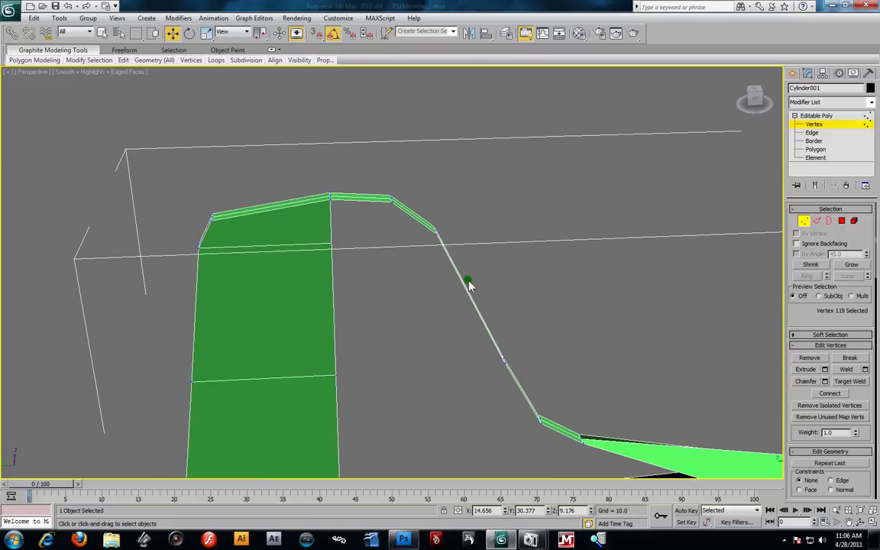
pyautogui.click(813, 133)
pyautogui.click(471, 305)
pyautogui.keyDown('alt'); pyautogui.moveTo(517, 320); pyautogui.dragTo(481, 288, button='middle'); pyautogui.keyUp('alt')
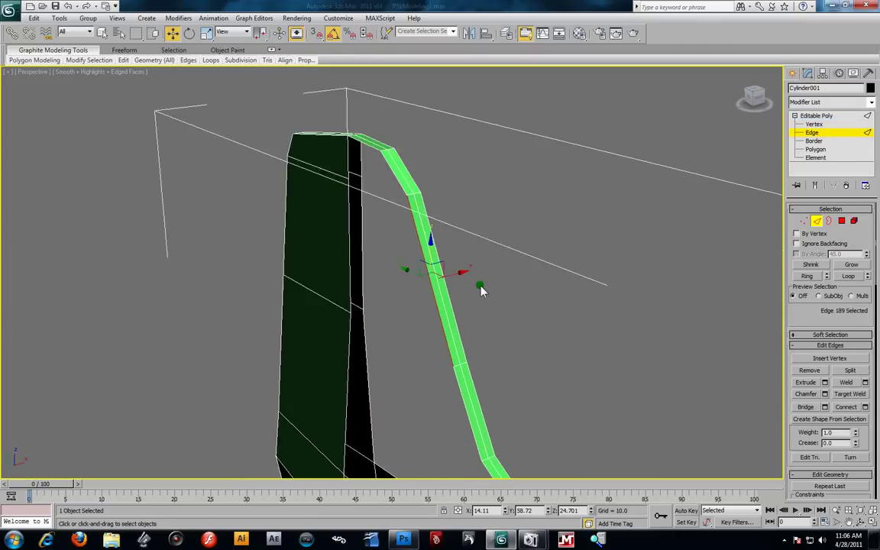
pyautogui.keyDown('ctrl'); pyautogui.click(351, 265); pyautogui.keyUp('ctrl')
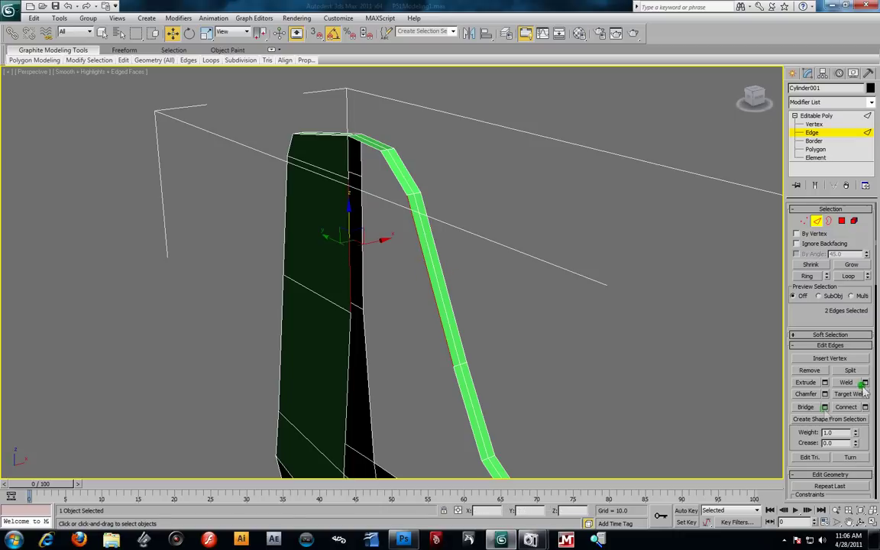
pyautogui.click(825, 407)
pyautogui.scroll(3, 523, 331)
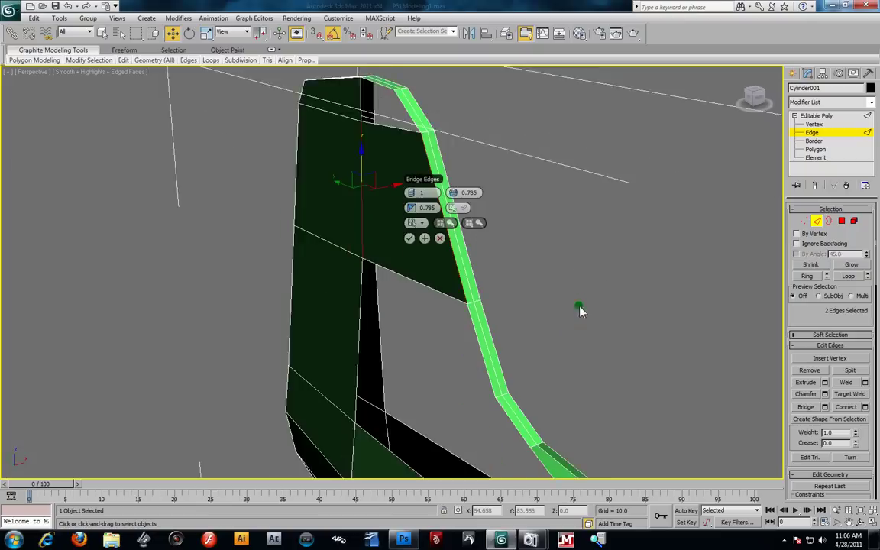
# - Extend the bridge over the lower fin and strip edges and the fuselage's top side edge below, and accept it
pyautogui.keyDown('ctrl'); pyautogui.click(495, 343); pyautogui.keyUp('ctrl')
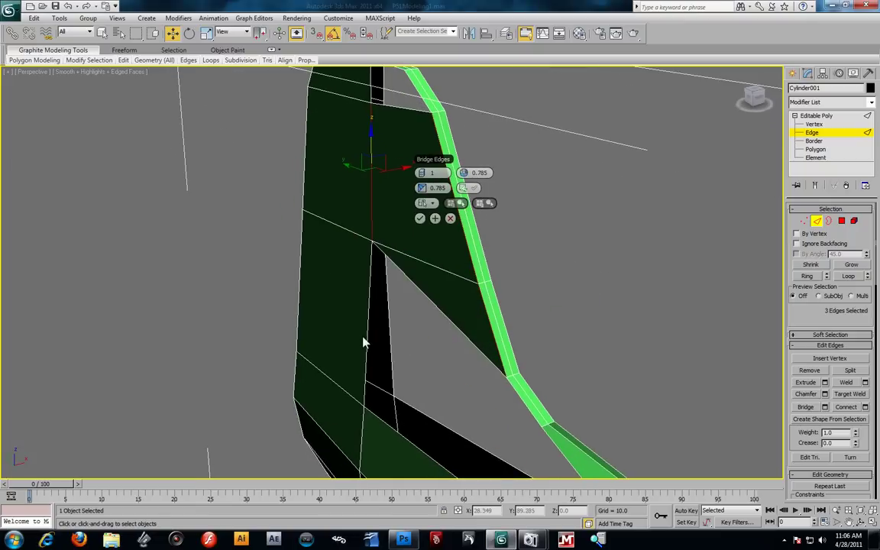
pyautogui.keyDown('ctrl'); pyautogui.click(524, 351); pyautogui.keyUp('ctrl')
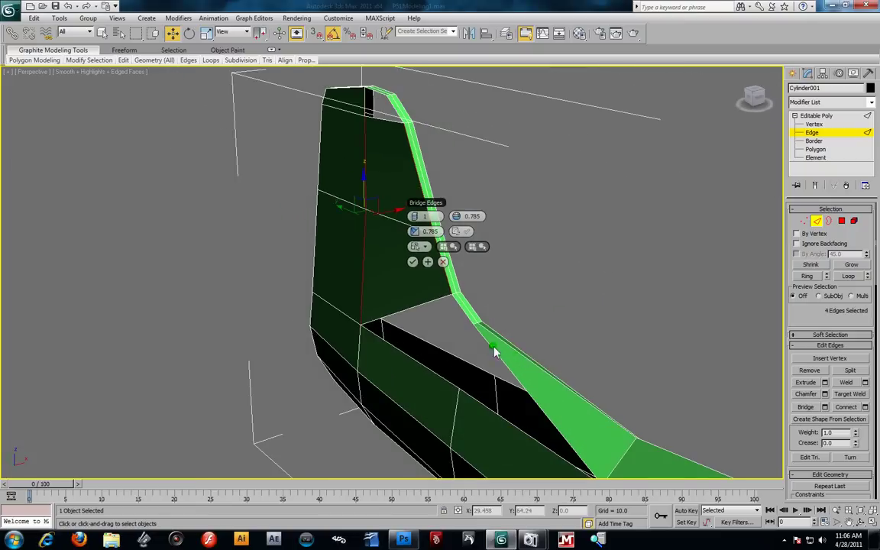
pyautogui.click(495, 291)
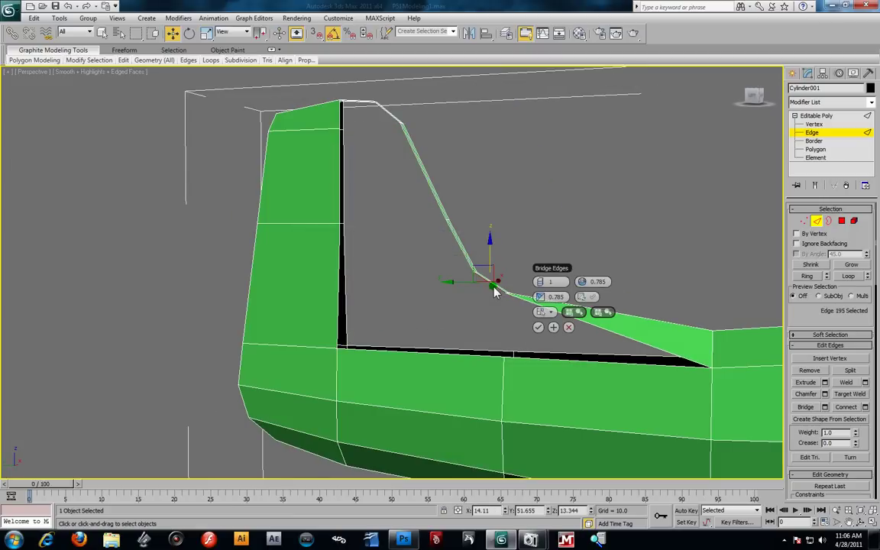
pyautogui.hotkey('ctrl', 'z')
pyautogui.keyDown('alt'); pyautogui.moveTo(555, 293); pyautogui.dragTo(514, 315, button='middle'); pyautogui.keyUp('alt')
pyautogui.keyDown('ctrl'); pyautogui.click(465, 310); pyautogui.keyUp('ctrl')
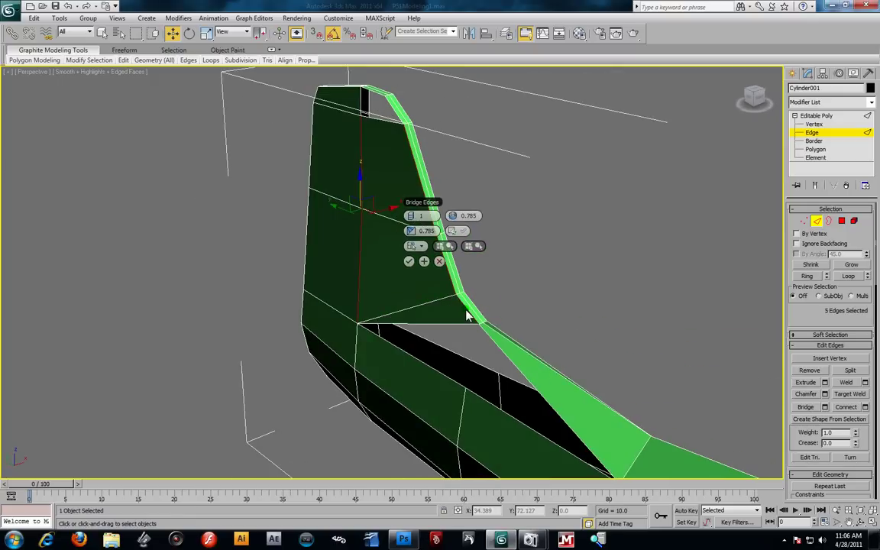
pyautogui.keyDown('ctrl'); pyautogui.click(444, 381); pyautogui.keyUp('ctrl')
pyautogui.keyDown('alt'); pyautogui.moveTo(446, 379); pyautogui.dragTo(554, 330, button='middle'); pyautogui.keyUp('alt')
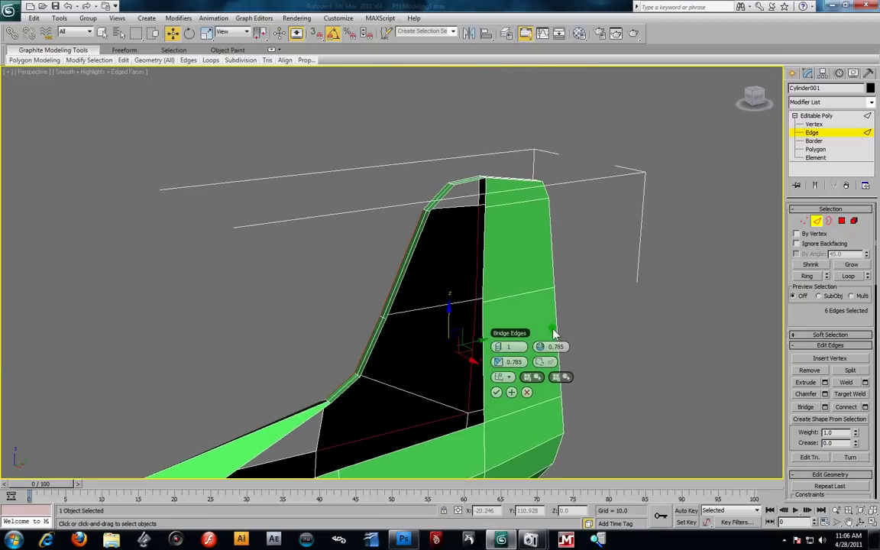
pyautogui.click(498, 393)
pyautogui.moveTo(447, 374)
pyautogui.keyDown('alt'); pyautogui.mouseDown(button='middle')
pyautogui.moveTo(546, 299)
pyautogui.moveTo(671, 287)
pyautogui.moveTo(681, 290)
pyautogui.moveTo(675, 297)
pyautogui.moveTo(723, 295)
pyautogui.moveTo(673, 306)
pyautogui.mouseUp(button='middle'); pyautogui.keyUp('alt')
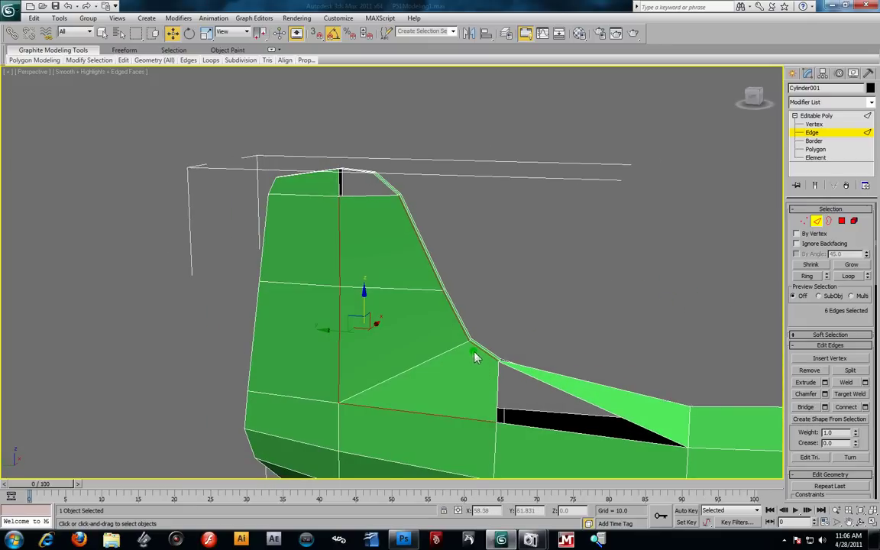
# - Start a 1-segment bridge between the upper leading-edge strip edge and the fin's front vertical edge on the fin's open opposite side
pyautogui.hotkey('alt', 'w')
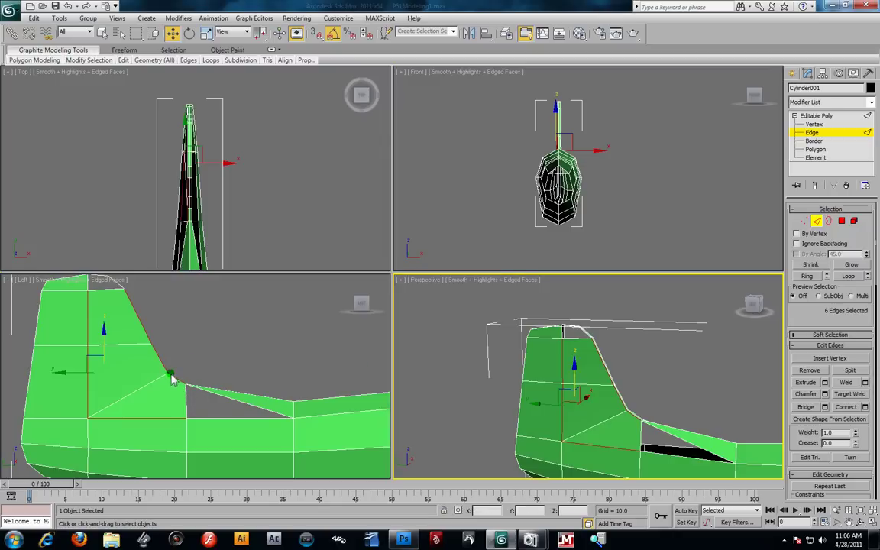
pyautogui.hotkey('alt', 'w')
pyautogui.keyDown('alt'); pyautogui.moveTo(519, 353); pyautogui.dragTo(403, 309, button='middle'); pyautogui.keyUp('alt')
pyautogui.click(407, 297)
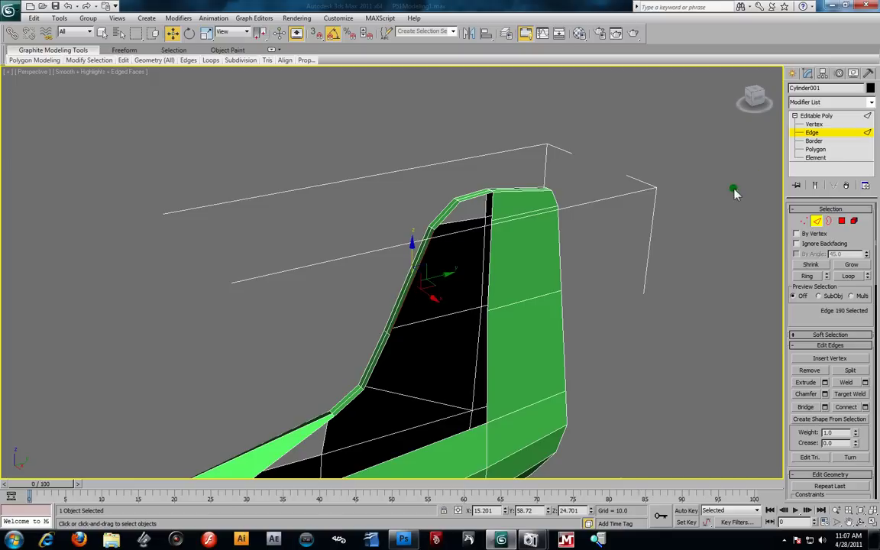
pyautogui.click(487, 293)
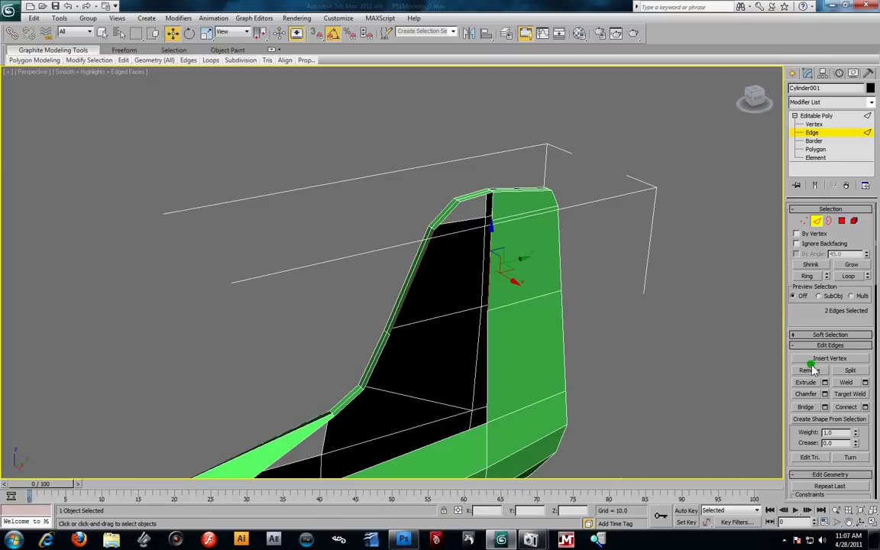
pyautogui.click(825, 407)
pyautogui.moveTo(576, 354); pyautogui.dragTo(526, 211, button='middle')
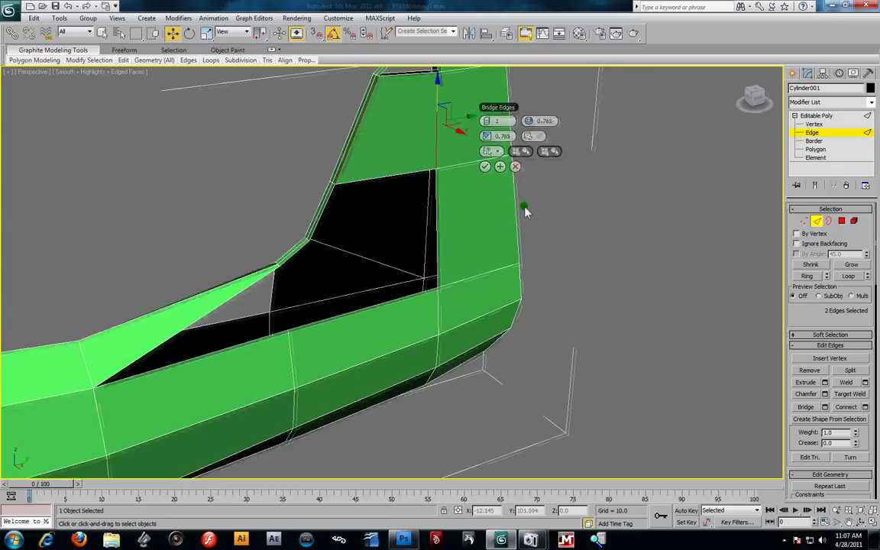
# - Extend the opposite-side bridge over the lower strip and fin edges and the fuselage's top side edge, and accept it
pyautogui.keyDown('ctrl'); pyautogui.click(319, 225); pyautogui.keyUp('ctrl')
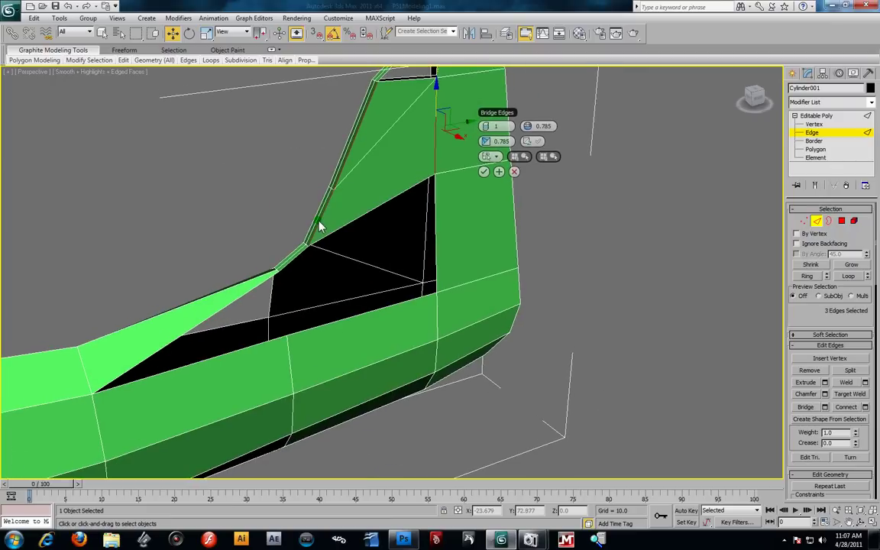
pyautogui.keyDown('ctrl'); pyautogui.click(437, 246); pyautogui.keyUp('ctrl')
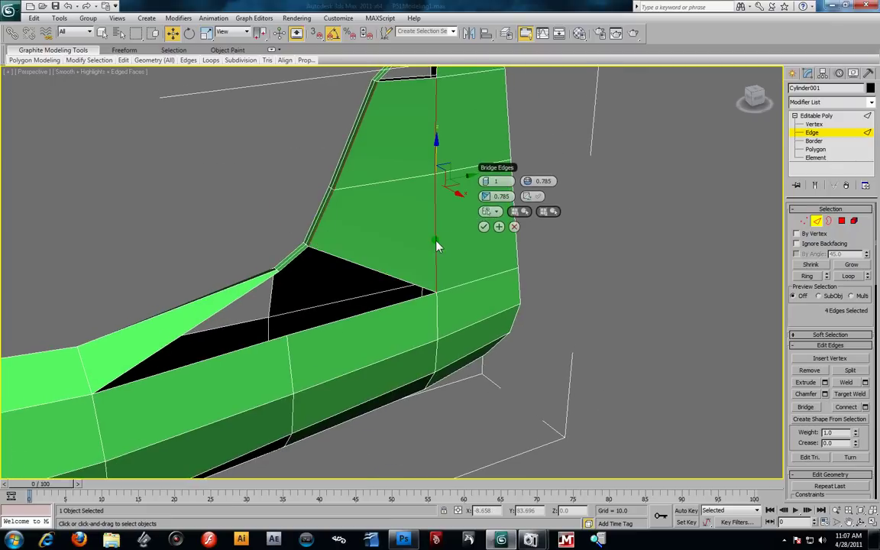
pyautogui.keyDown('ctrl'); pyautogui.click(288, 271); pyautogui.keyUp('ctrl')
pyautogui.keyDown('ctrl'); pyautogui.click(332, 321); pyautogui.keyUp('ctrl')
pyautogui.keyDown('alt'); pyautogui.moveTo(333, 325); pyautogui.dragTo(436, 222, button='middle'); pyautogui.keyUp('alt')
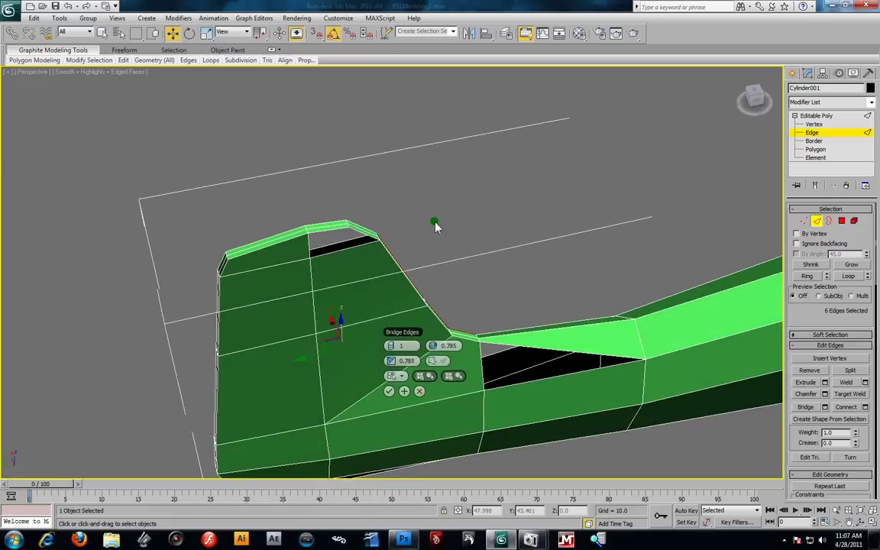
pyautogui.click(393, 397)
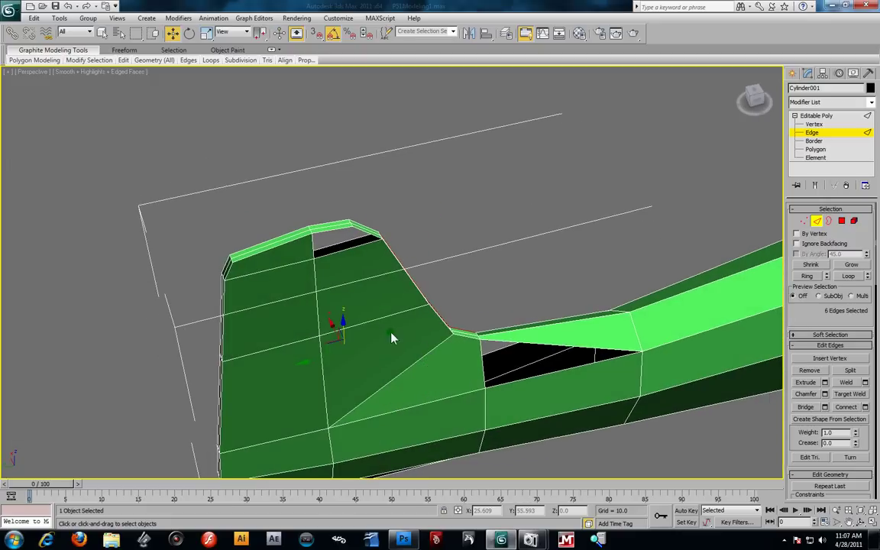
pyautogui.scroll(3, 386, 256)
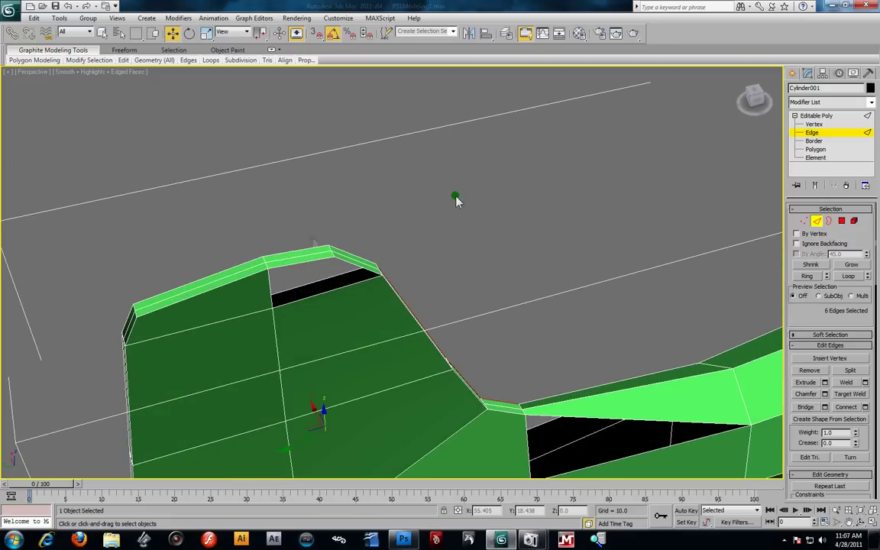
pyautogui.click(303, 264)
pyautogui.keyDown('ctrl'); pyautogui.click(343, 260); pyautogui.keyUp('ctrl')
pyautogui.keyDown('ctrl'); pyautogui.click(338, 288); pyautogui.keyUp('ctrl')
pyautogui.click(662, 221)
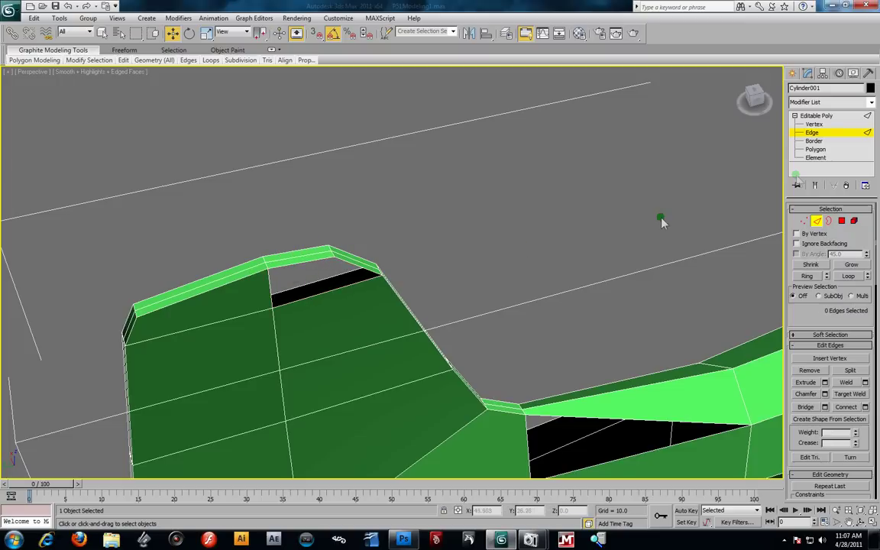
# - Cap the four-edge border openings near the fin's tip on both sides
pyautogui.click(833, 143)
pyautogui.click(334, 263)
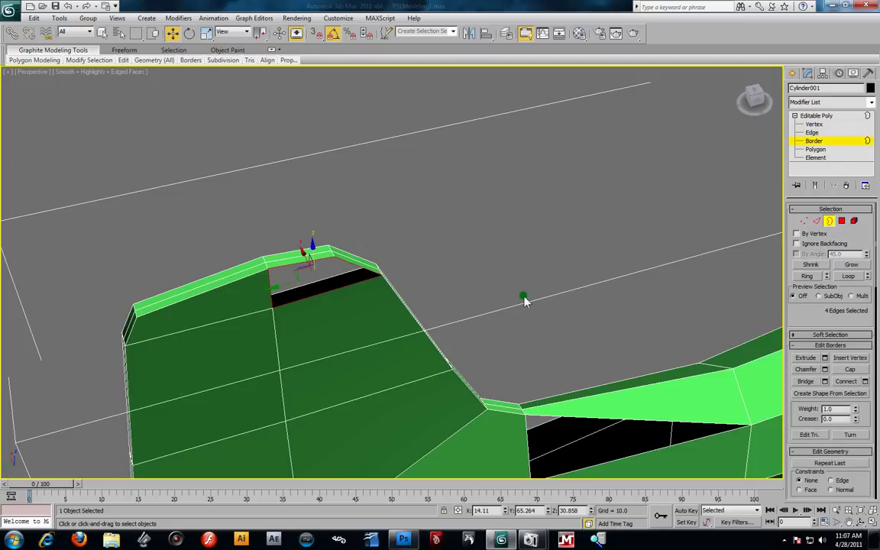
pyautogui.click(848, 372)
pyautogui.keyDown('alt'); pyautogui.moveTo(393, 221); pyautogui.dragTo(378, 172, button='middle'); pyautogui.keyUp('alt')
pyautogui.moveTo(393, 136); pyautogui.dragTo(388, 132)
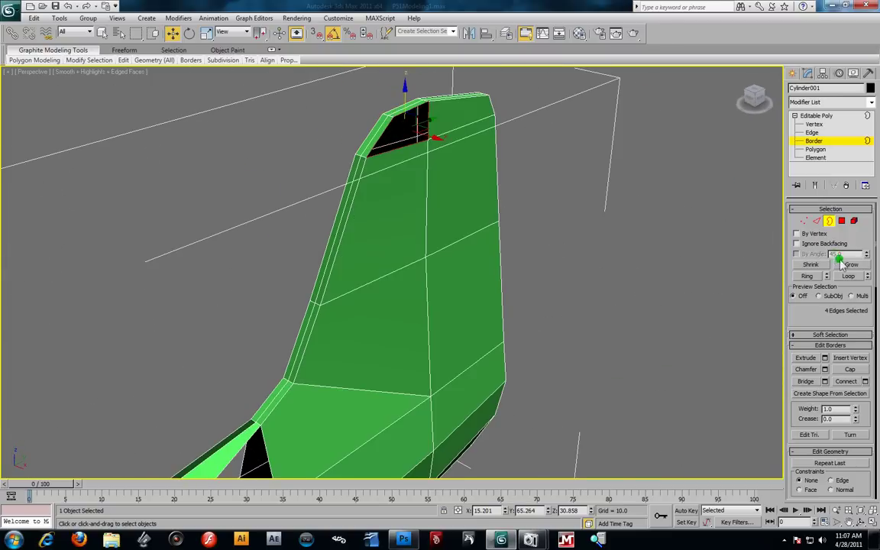
pyautogui.click(850, 369)
# - Cap the triangular border openings on both sides of the fuselage just ahead of the fin's base
pyautogui.scroll(-3, 523, 275)
pyautogui.keyDown('alt'); pyautogui.moveTo(465, 243); pyautogui.dragTo(487, 294, button='middle'); pyautogui.keyUp('alt')
pyautogui.scroll(3, 469, 301)
pyautogui.scroll(2, 419, 241)
pyautogui.scroll(4, 430, 261)
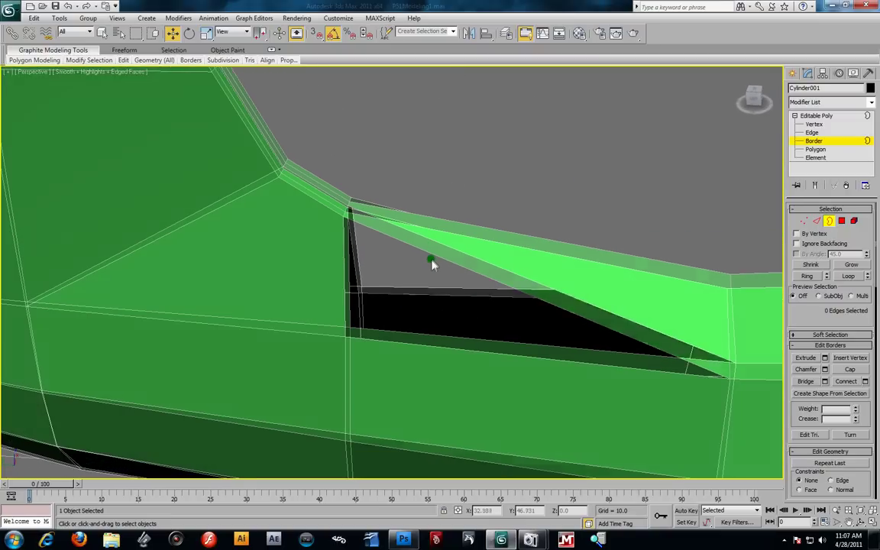
pyautogui.keyDown('alt'); pyautogui.moveTo(440, 255); pyautogui.dragTo(409, 245, button='middle'); pyautogui.keyUp('alt')
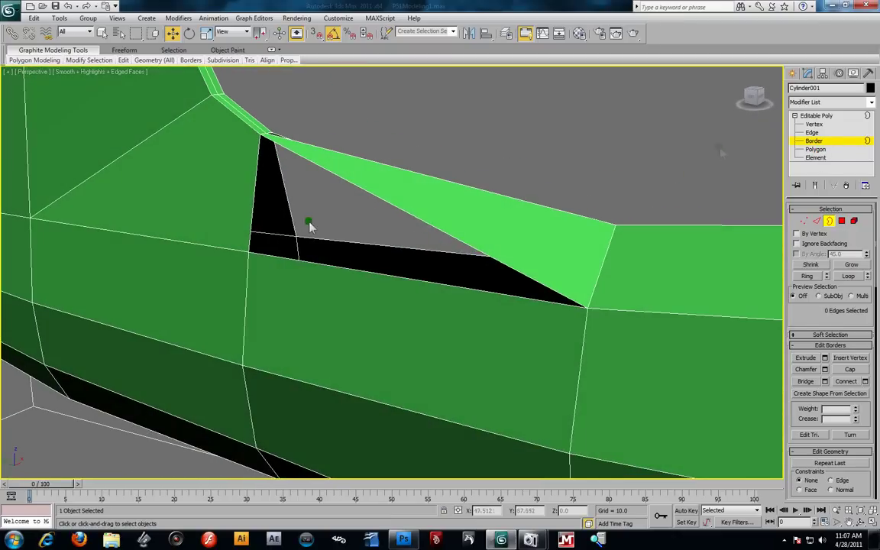
pyautogui.click(395, 208)
pyautogui.keyDown('alt'); pyautogui.moveTo(588, 258); pyautogui.dragTo(395, 253, button='middle'); pyautogui.keyUp('alt')
pyautogui.keyDown('alt'); pyautogui.moveTo(373, 193); pyautogui.dragTo(386, 238, button='middle'); pyautogui.keyUp('alt')
pyautogui.click(433, 304)
pyautogui.click(195, 147)
pyautogui.click(850, 369)
pyautogui.keyDown('alt'); pyautogui.moveTo(609, 275); pyautogui.dragTo(352, 202, button='middle'); pyautogui.keyUp('alt')
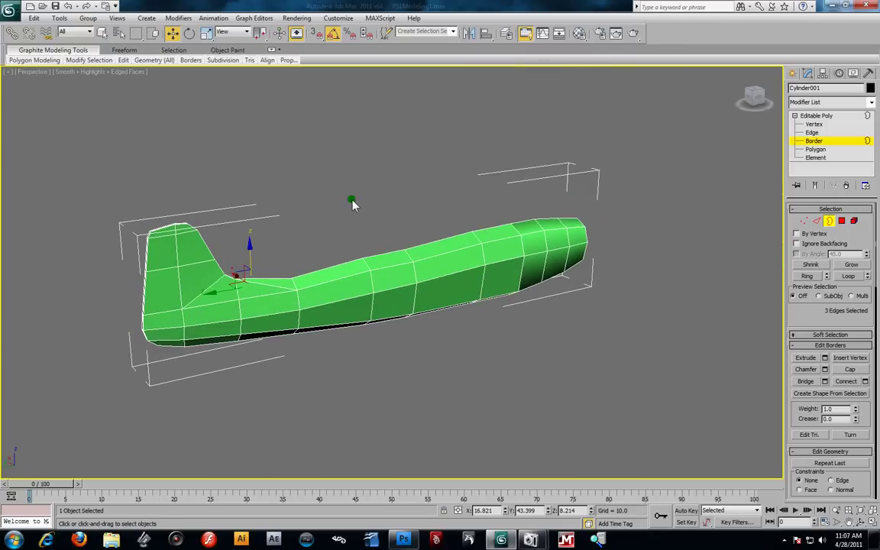
# - Apply a TurboSmooth modifier to the fuselage with 2 iterations and Isoline Display on
pyautogui.click(870, 104)
pyautogui.scroll(-15, 829, 305)
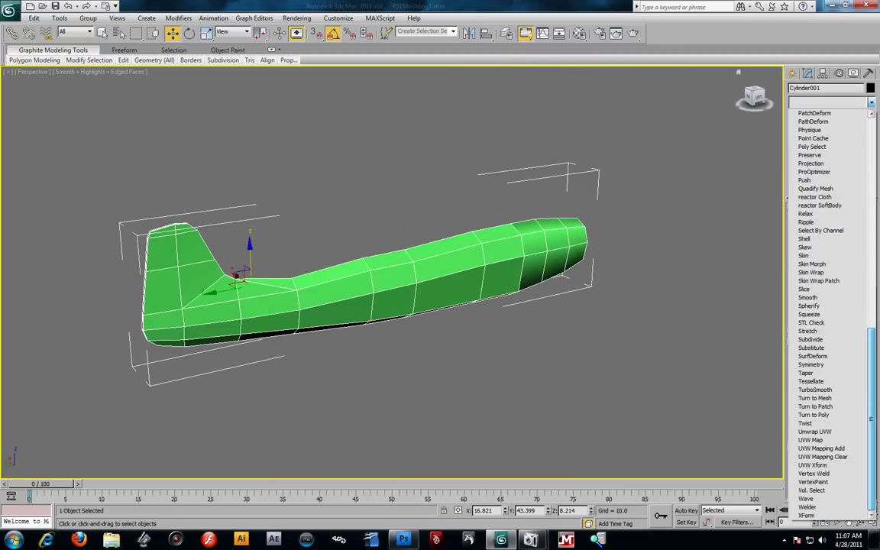
pyautogui.click(821, 389)
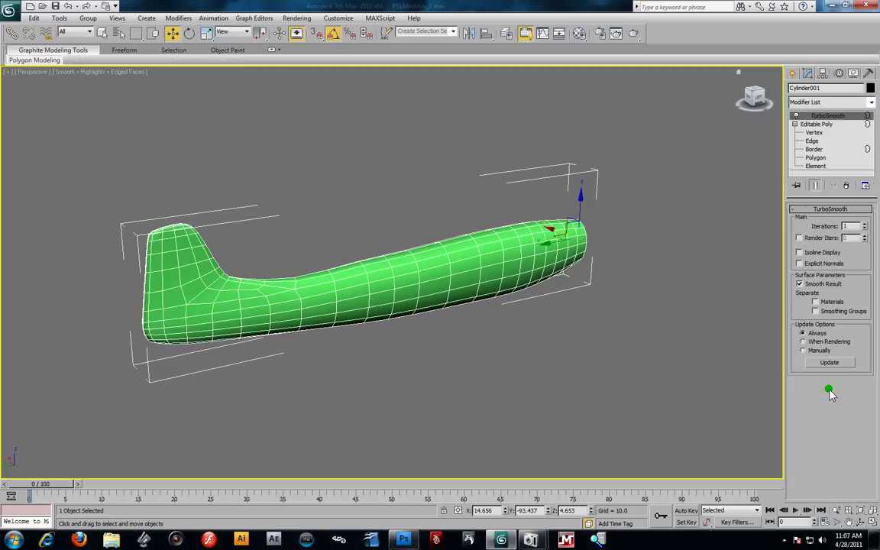
pyautogui.click(865, 224)
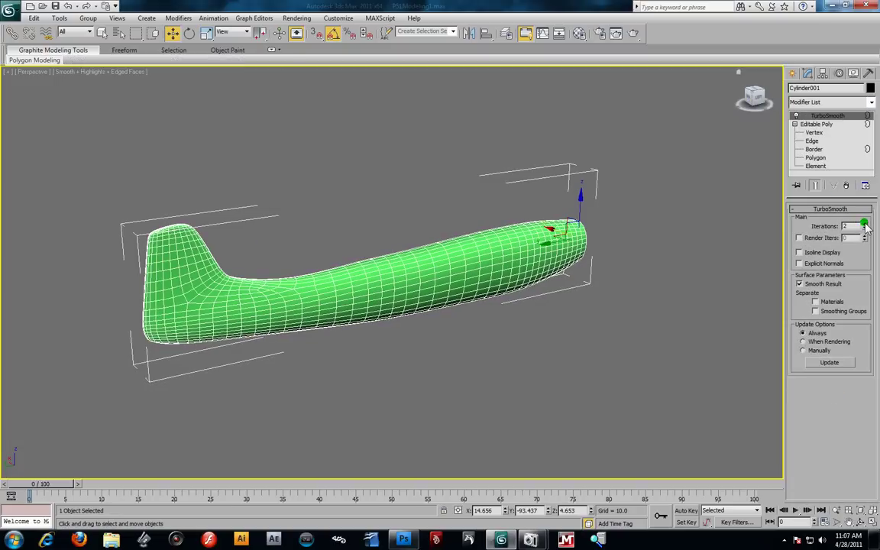
pyautogui.click(800, 253)
# - Return to the Editable Poly's vertex level and show the smoothed end result while editing
pyautogui.keyDown('alt'); pyautogui.moveTo(498, 196); pyautogui.dragTo(521, 287, button='middle'); pyautogui.keyUp('alt')
pyautogui.press('z')
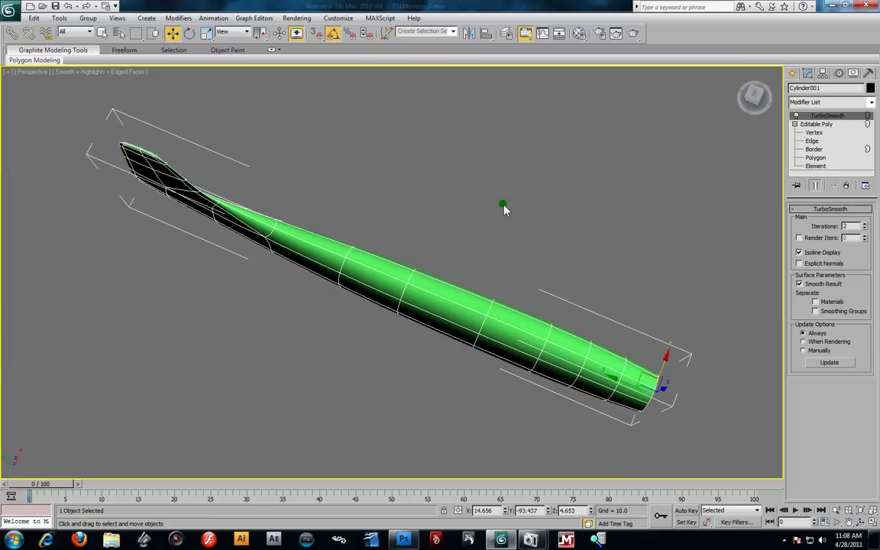
pyautogui.keyDown('alt'); pyautogui.moveTo(436, 287); pyautogui.dragTo(455, 285, button='middle'); pyautogui.keyUp('alt')
pyautogui.keyDown('alt'); pyautogui.moveTo(516, 264); pyautogui.dragTo(731, 166, button='middle'); pyautogui.keyUp('alt')
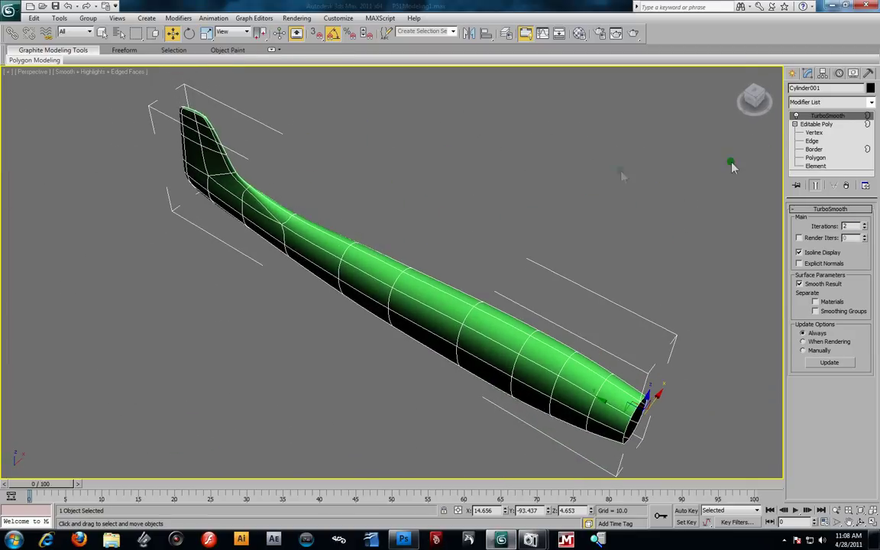
pyautogui.click(823, 135)
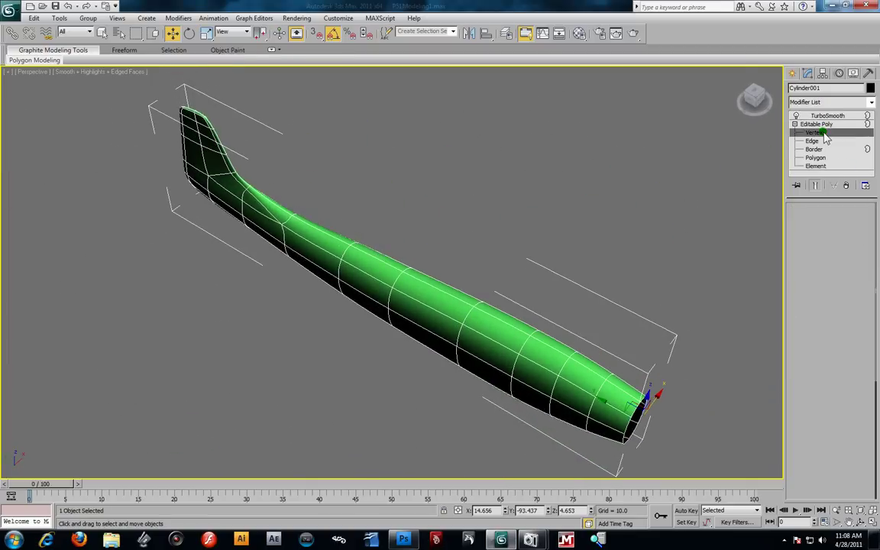
pyautogui.click(817, 185)
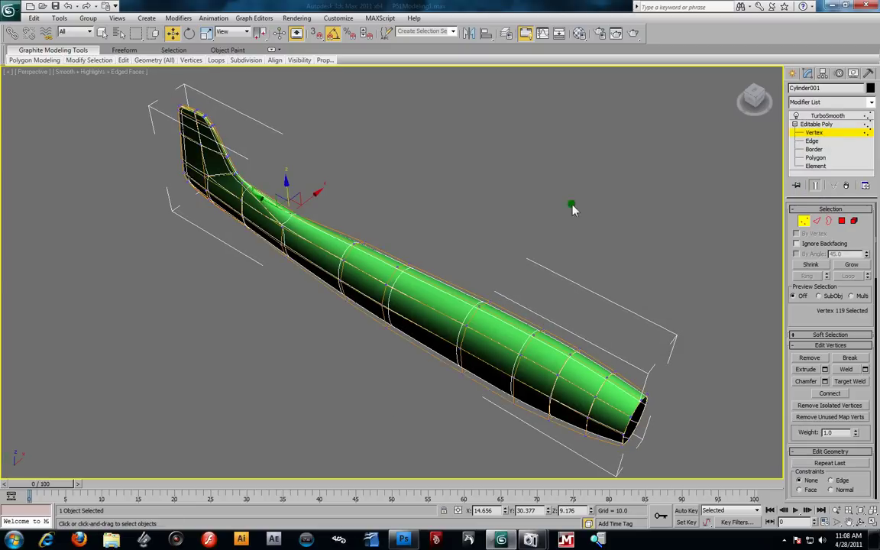
# - Select the three top vertices of the fuselage ring just ahead of the fin and scale them along the X axis
pyautogui.keyDown('alt'); pyautogui.moveTo(422, 397); pyautogui.dragTo(410, 314, button='middle'); pyautogui.keyUp('alt')
pyautogui.scroll(5, 428, 319)
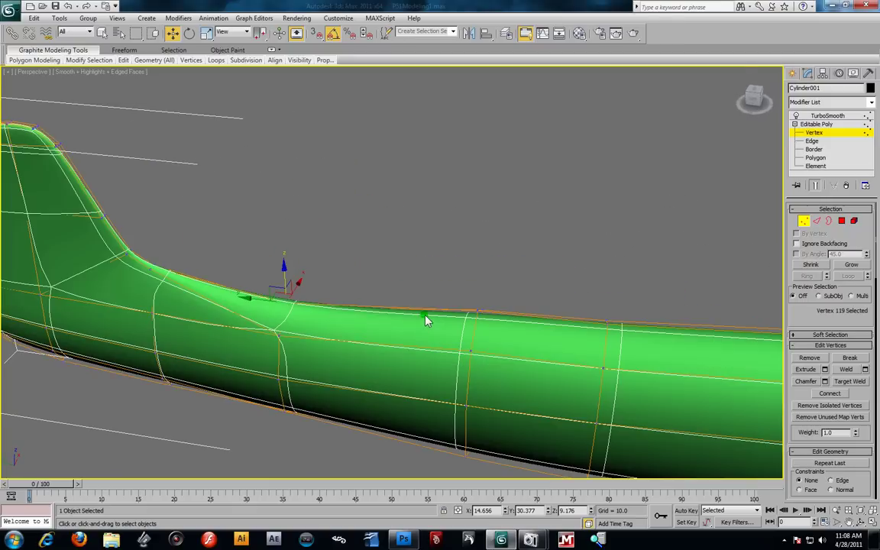
pyautogui.keyDown('alt'); pyautogui.moveTo(279, 315); pyautogui.dragTo(246, 264, button='middle'); pyautogui.keyUp('alt')
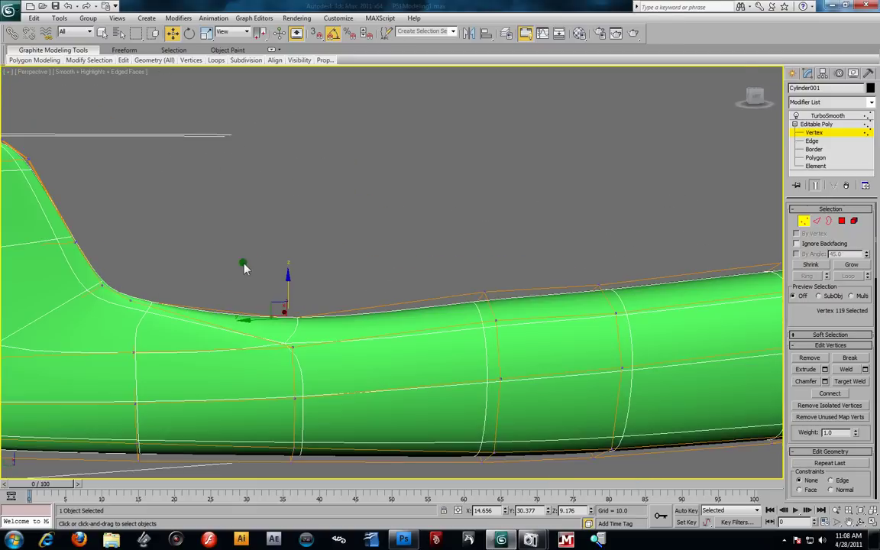
pyautogui.moveTo(332, 375); pyautogui.dragTo(333, 375)
pyautogui.keyDown('alt'); pyautogui.moveTo(362, 309); pyautogui.dragTo(291, 342, button='middle'); pyautogui.keyUp('alt')
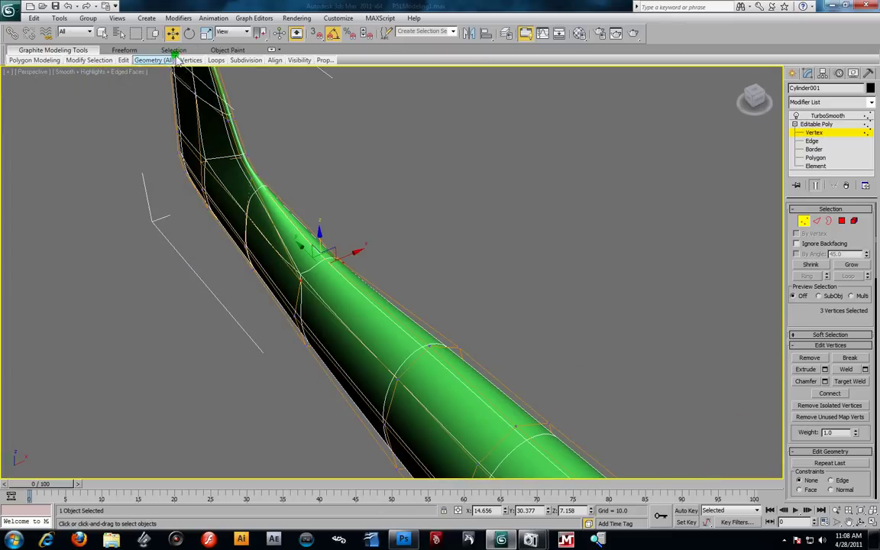
pyautogui.click(206, 33)
pyautogui.keyDown('alt'); pyautogui.moveTo(389, 222); pyautogui.dragTo(288, 240, button='middle'); pyautogui.keyUp('alt')
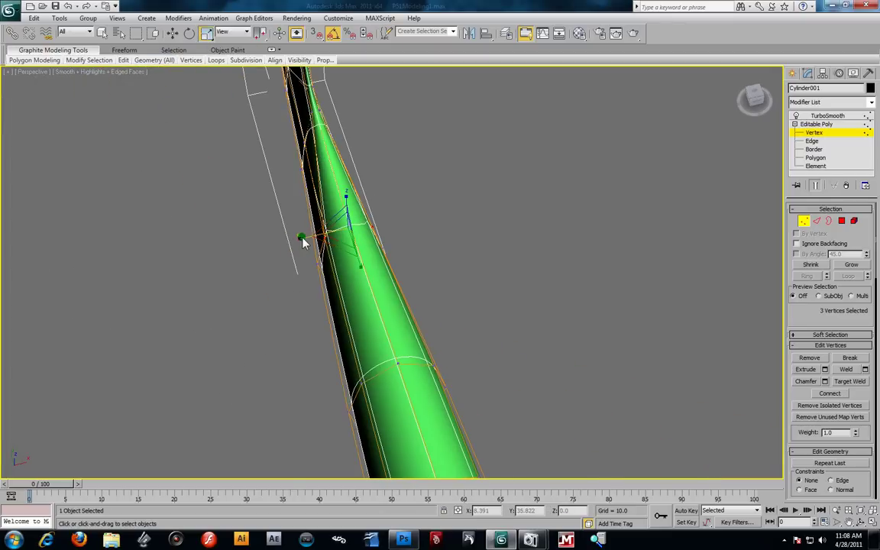
pyautogui.moveTo(304, 242); pyautogui.dragTo(441, 336)
# - Select the top vertices of the next fuselage ring forward and scale them along the X axis
pyautogui.keyDown('alt'); pyautogui.moveTo(441, 336); pyautogui.dragTo(432, 273, button='middle'); pyautogui.keyUp('alt')
pyautogui.moveTo(429, 258); pyautogui.dragTo(547, 371)
pyautogui.keyDown('alt'); pyautogui.moveTo(548, 371); pyautogui.dragTo(451, 368, button='middle'); pyautogui.keyUp('alt')
pyautogui.moveTo(374, 388); pyautogui.dragTo(392, 386)
pyautogui.keyDown('alt'); pyautogui.moveTo(392, 386); pyautogui.dragTo(389, 264, button='middle'); pyautogui.keyUp('alt')
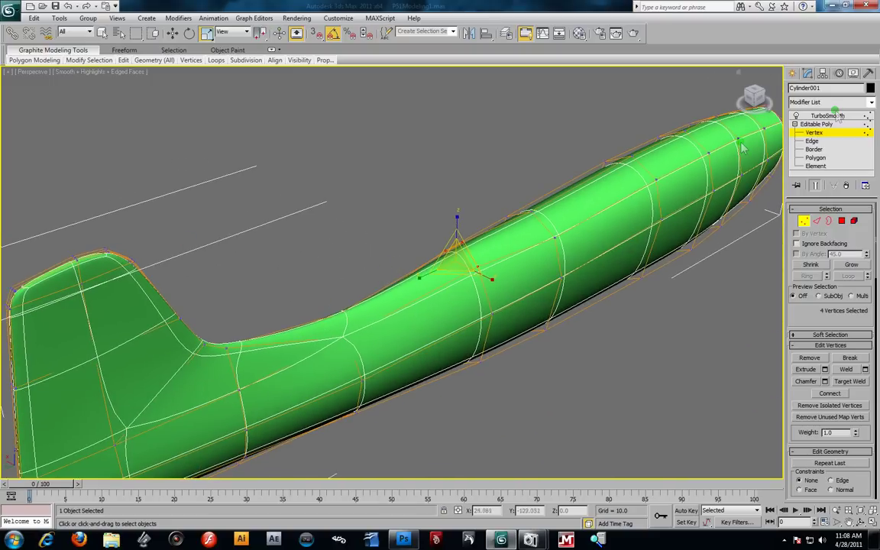
# - Unhide the P-51 blueprint reference planes
pyautogui.hotkey('alt', 'w')
pyautogui.scroll(-3, 281, 357)
pyautogui.rightClick(273, 333)
pyautogui.click(286, 289)
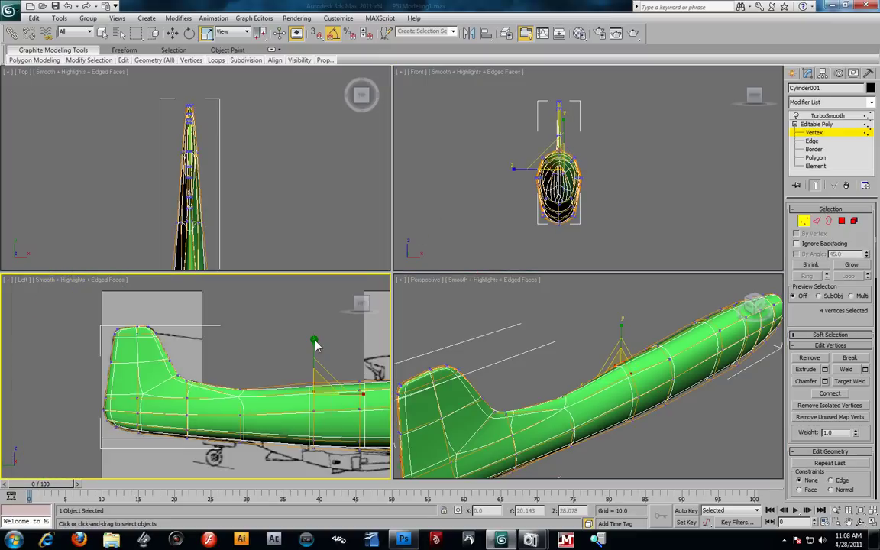
# - In the Left view, move the three top vertices of the ring behind the canopy up to the blueprint's upper fuselage outline
pyautogui.scroll(-3, 314, 341)
pyautogui.moveTo(314, 341); pyautogui.dragTo(215, 338, button='middle')
pyautogui.scroll(3, 351, 382)
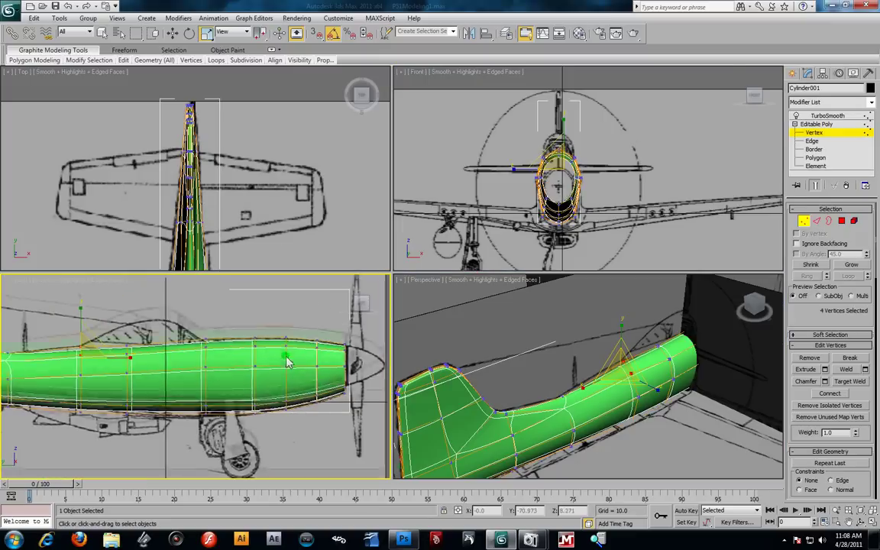
pyautogui.scroll(2, 242, 363)
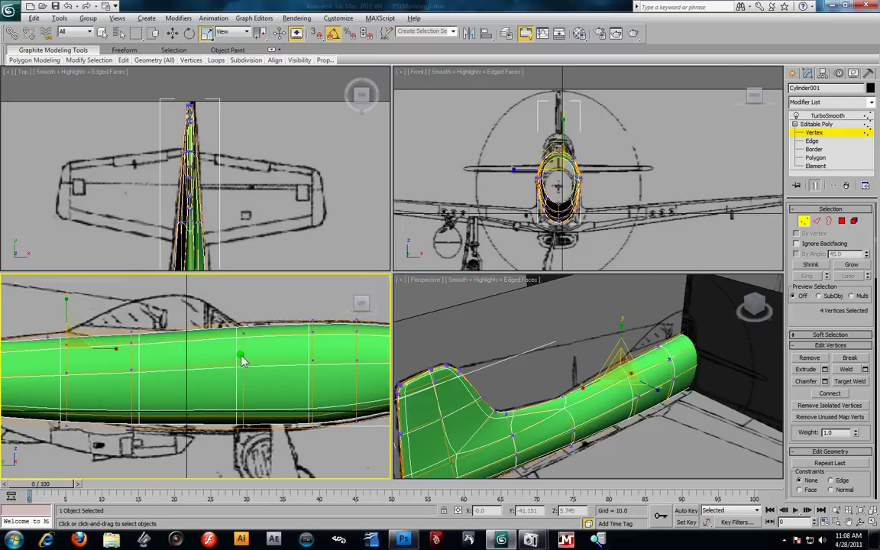
pyautogui.hotkey('alt', 'w')
pyautogui.scroll(-3, 294, 245)
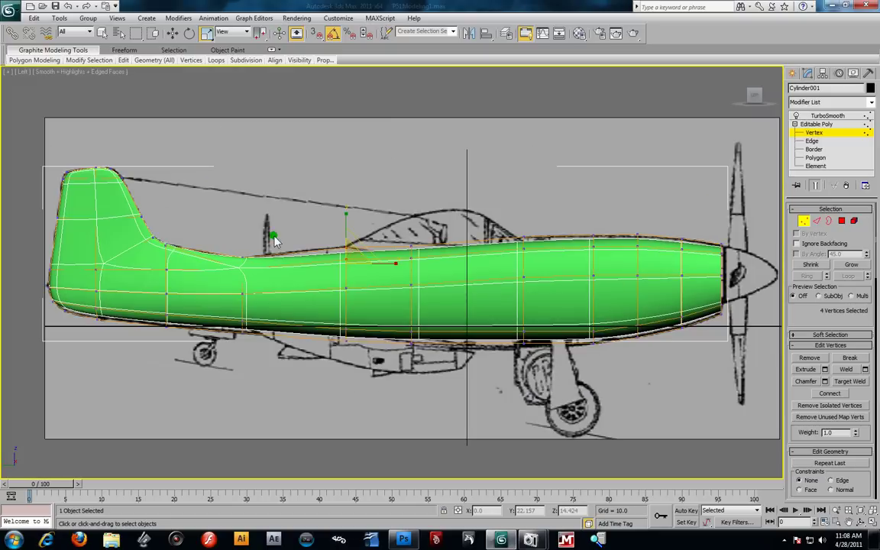
pyautogui.click(172, 35)
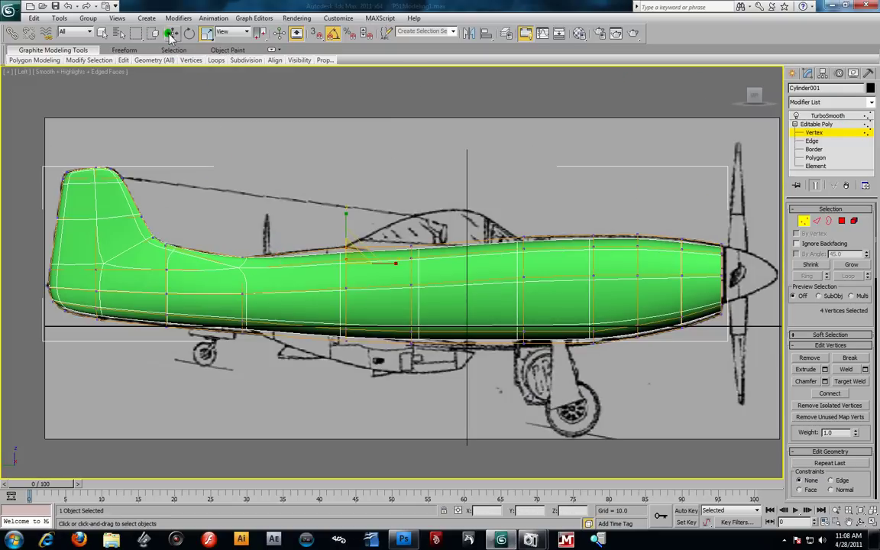
pyautogui.scroll(3, 379, 183)
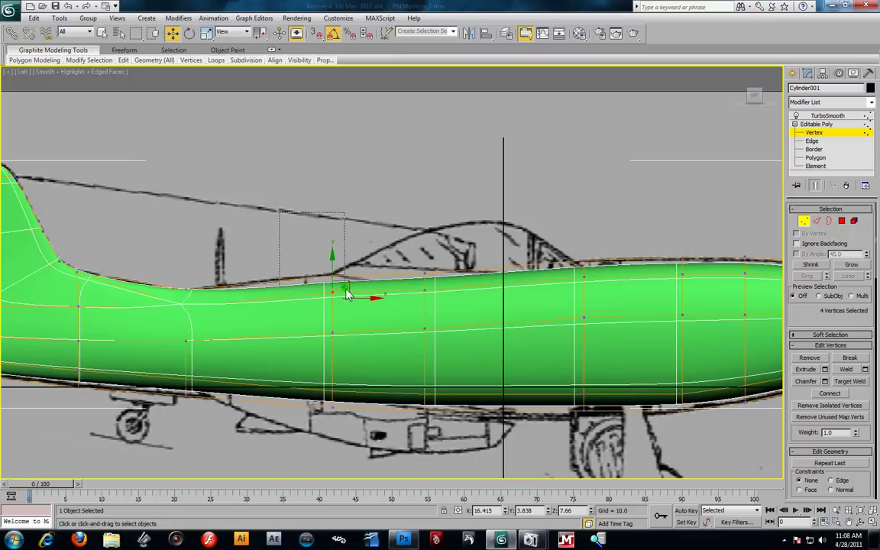
pyautogui.moveTo(351, 301); pyautogui.dragTo(361, 316)
pyautogui.moveTo(332, 262); pyautogui.dragTo(333, 252)
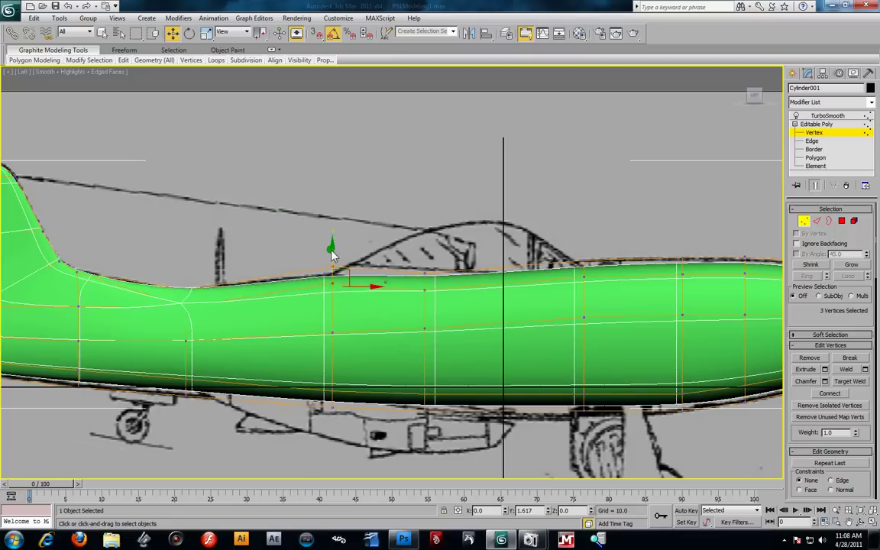
pyautogui.moveTo(498, 254); pyautogui.dragTo(411, 274, button='middle')
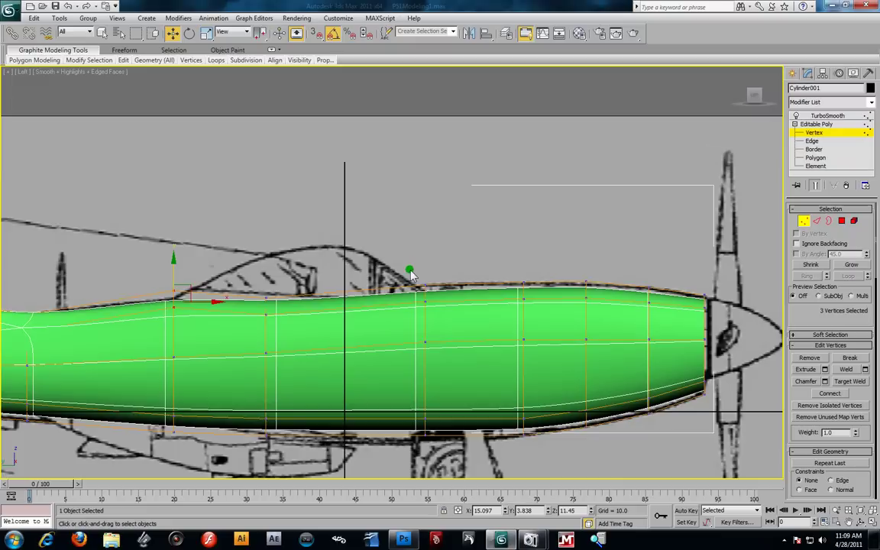
# - In the Left view, move the top vertices of the fuselage rings from the windshield to the nose up to the blueprint's upper outline
pyautogui.moveTo(537, 327); pyautogui.dragTo(538, 327)
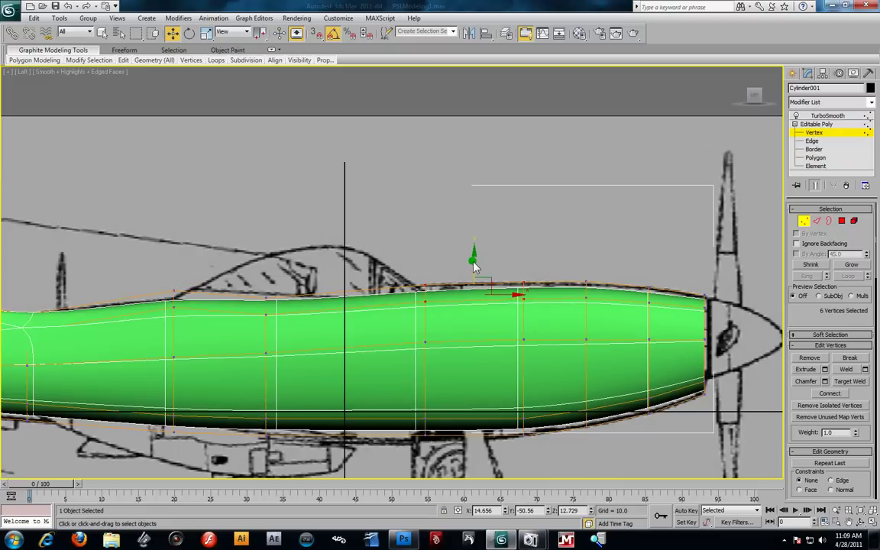
pyautogui.moveTo(474, 266); pyautogui.dragTo(472, 255)
pyautogui.moveTo(571, 253); pyautogui.dragTo(667, 325)
pyautogui.click(635, 268)
pyautogui.moveTo(638, 268); pyautogui.dragTo(664, 324)
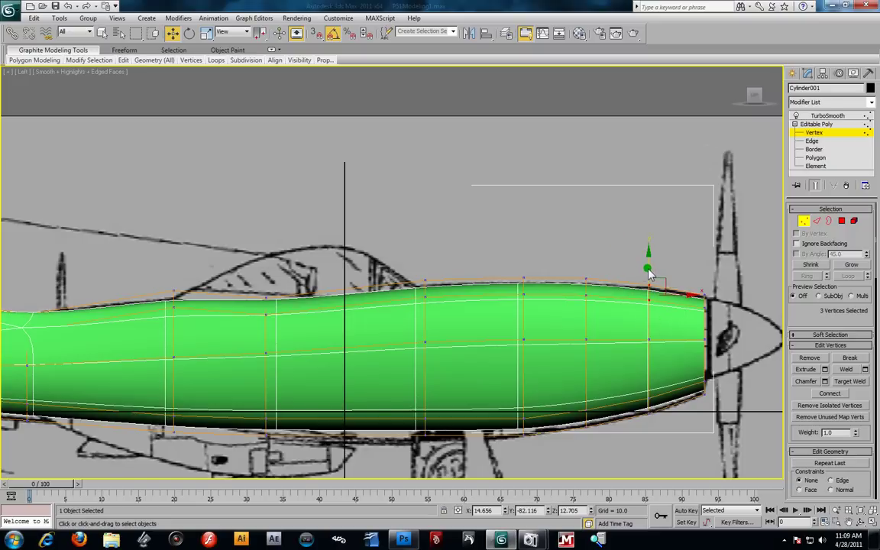
pyautogui.moveTo(648, 269); pyautogui.dragTo(648, 263)
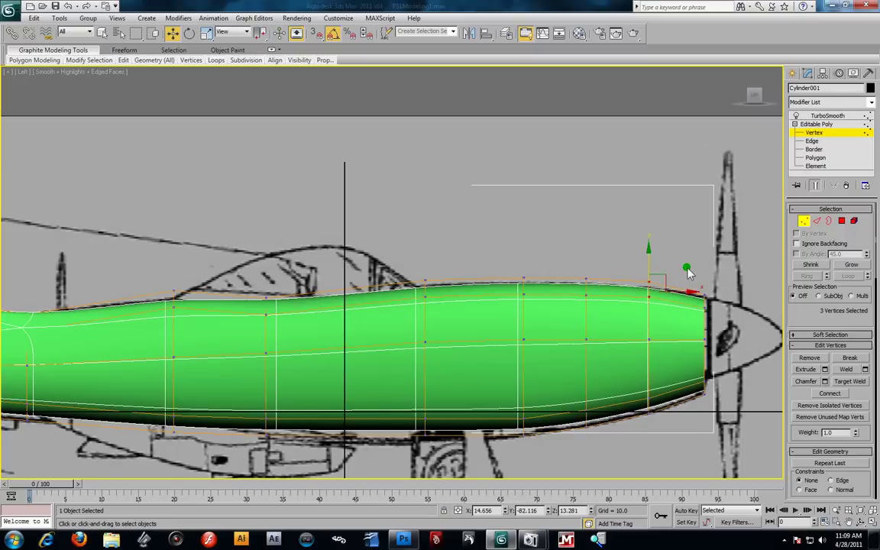
pyautogui.moveTo(709, 322); pyautogui.dragTo(709, 321)
pyautogui.moveTo(703, 275); pyautogui.dragTo(703, 272)
# - Move the bottom vertices of the forward fuselage rings down to the blueprint's lower nose outline
pyautogui.moveTo(705, 440); pyautogui.dragTo(615, 383, button='middle')
pyautogui.moveTo(637, 364); pyautogui.dragTo(604, 310)
pyautogui.moveTo(579, 390); pyautogui.dragTo(578, 389)
pyautogui.moveTo(561, 314); pyautogui.dragTo(560, 320)
pyautogui.moveTo(523, 402); pyautogui.dragTo(496, 349)
pyautogui.moveTo(481, 394); pyautogui.dragTo(452, 389)
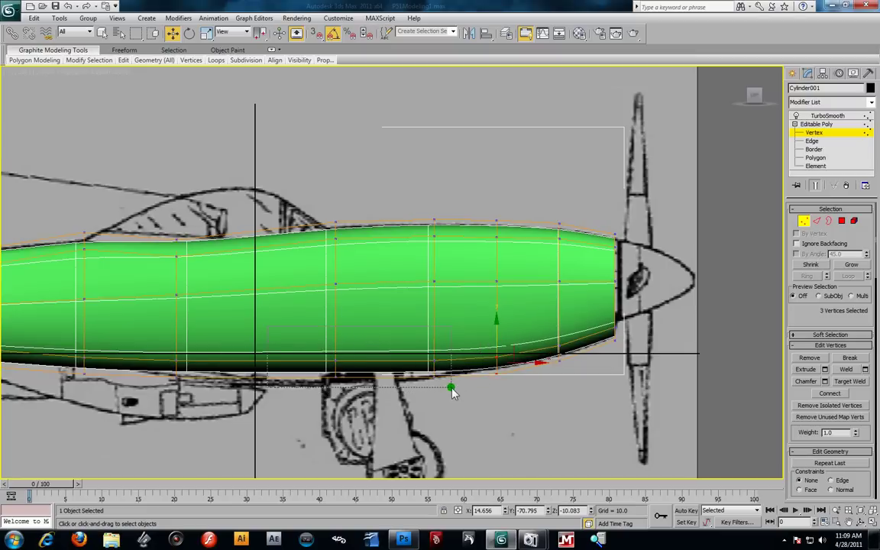
pyautogui.moveTo(385, 322); pyautogui.dragTo(385, 327)
# - Move the bottom vertices of the fuselage rings beneath and just ahead of the canopy down to the blueprint's belly outline
pyautogui.moveTo(389, 331); pyautogui.dragTo(480, 339, button='middle')
pyautogui.moveTo(232, 362); pyautogui.dragTo(286, 409)
pyautogui.moveTo(266, 339); pyautogui.dragTo(266, 357)
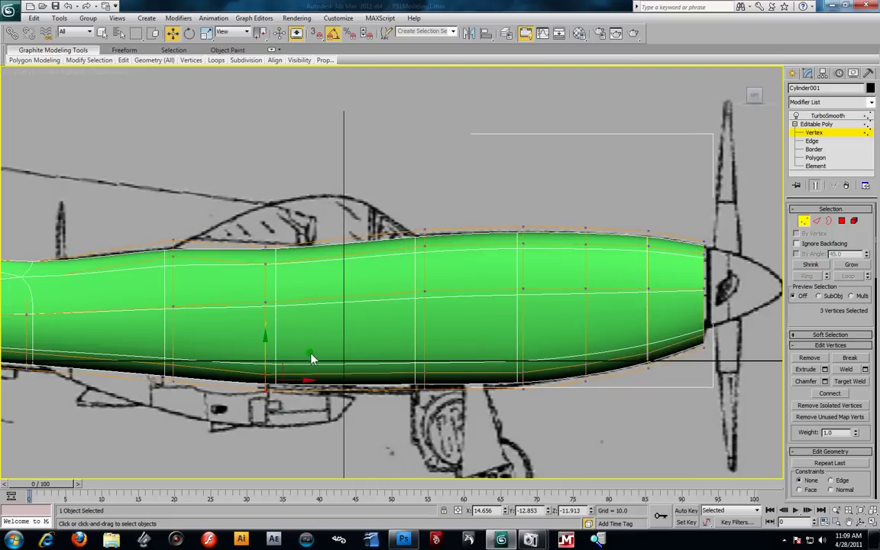
pyautogui.moveTo(474, 441); pyautogui.dragTo(468, 429)
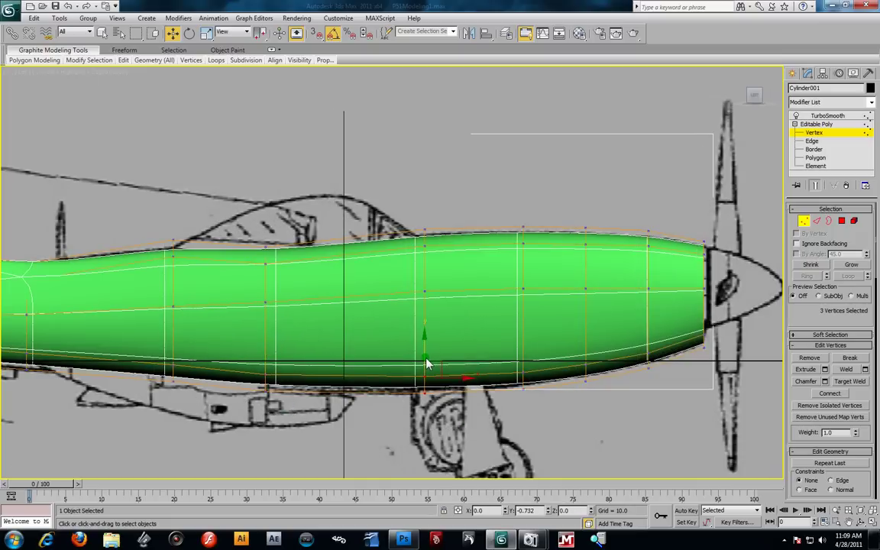
pyautogui.moveTo(327, 348); pyautogui.dragTo(551, 348, button='middle')
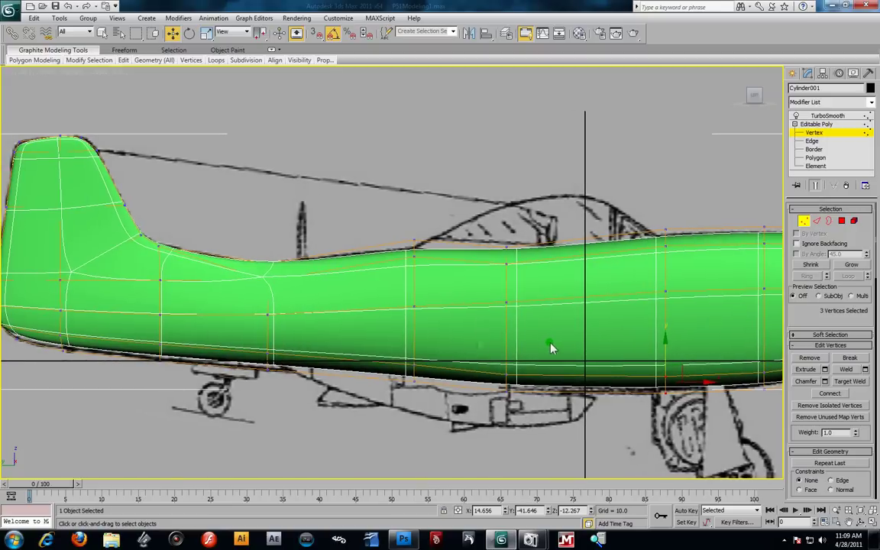
pyautogui.moveTo(527, 419); pyautogui.dragTo(506, 349)
# - Lower the bottom vertices of the two fuselage rings just ahead of the fin to the blueprint's rear belly outline
pyautogui.moveTo(217, 338); pyautogui.dragTo(321, 339, button='middle')
pyautogui.moveTo(337, 331); pyautogui.dragTo(396, 404)
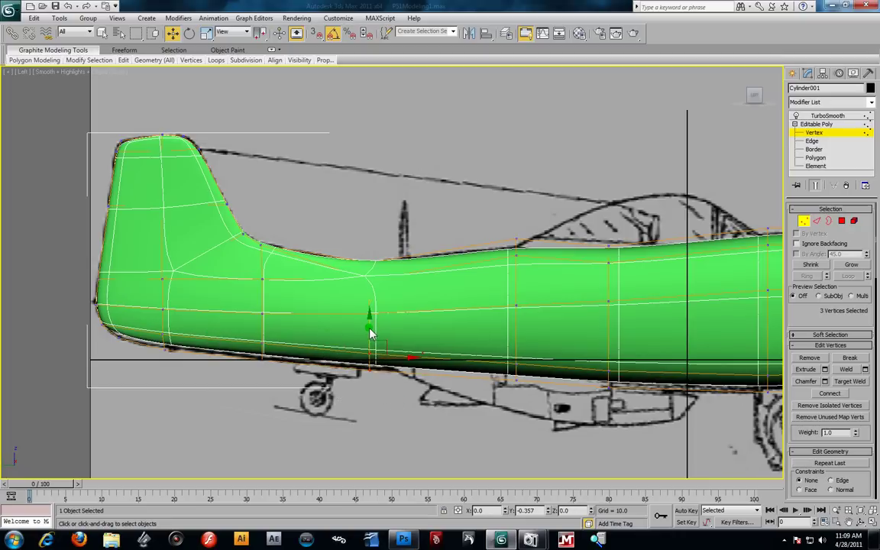
pyautogui.moveTo(255, 334); pyautogui.dragTo(295, 387)
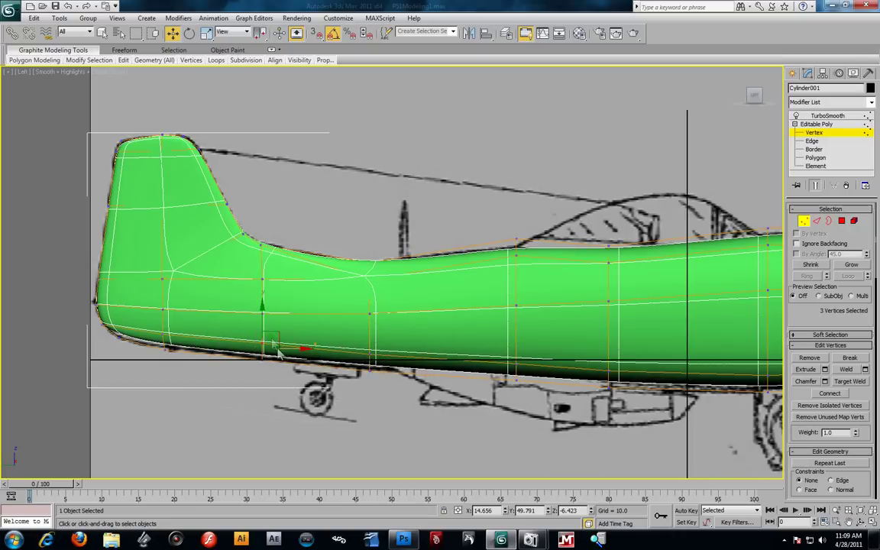
pyautogui.moveTo(263, 327); pyautogui.dragTo(264, 331)
# - Move the seven bottom vertices at the tail end down to the blueprint's outline and select the bottom vertices of the next ring forward
pyautogui.scroll(2, 210, 350)
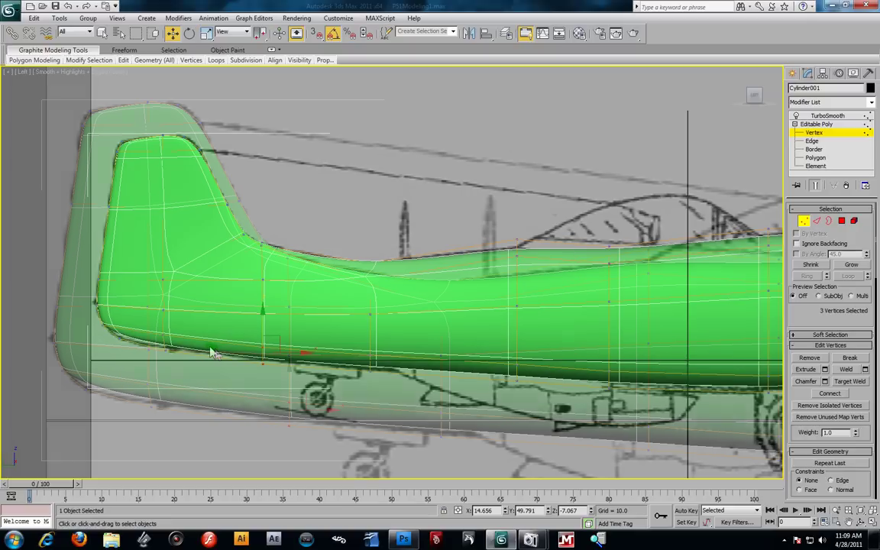
pyautogui.moveTo(197, 431); pyautogui.dragTo(30, 361)
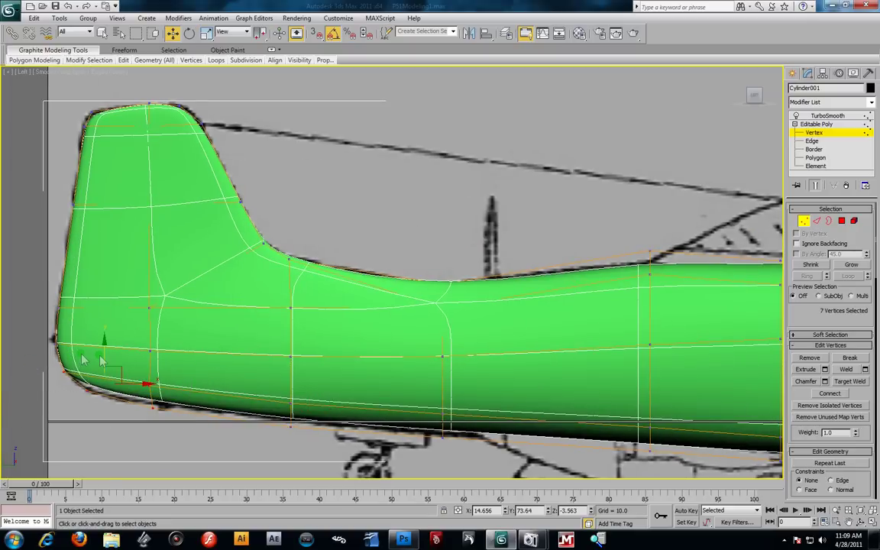
pyautogui.moveTo(104, 360); pyautogui.dragTo(103, 367)
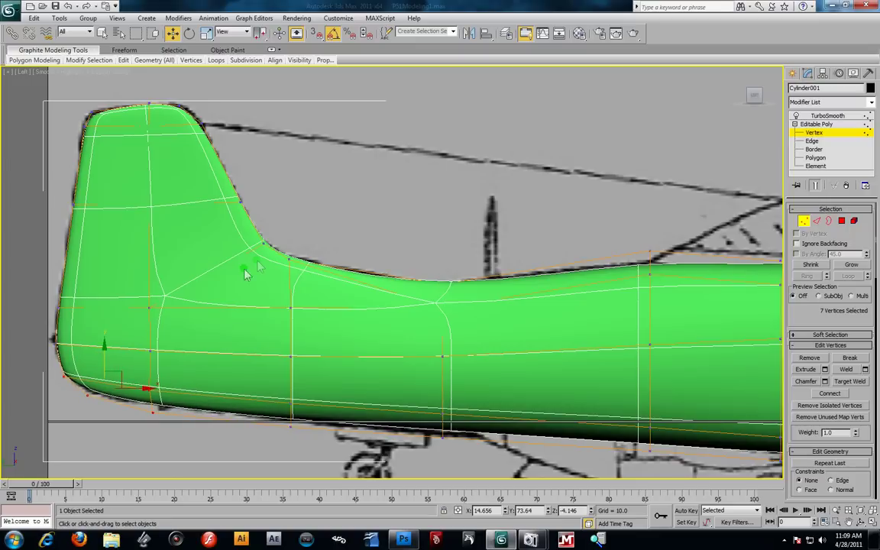
pyautogui.moveTo(324, 463); pyautogui.dragTo(291, 381)
pyautogui.scroll(-4, 487, 309)
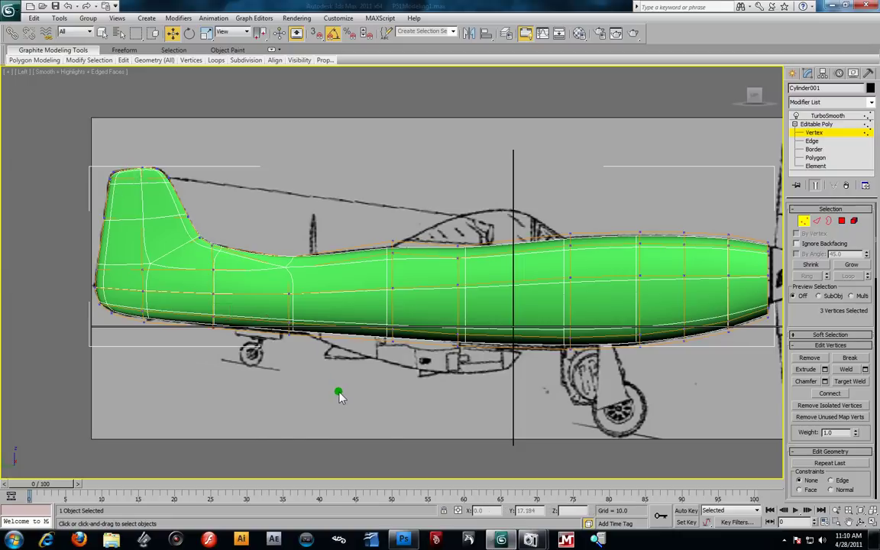
# - Deselect the vertices and examine the smoothed tail fin up close in a maximized Perspective view
pyautogui.hotkey('alt', 'w')
pyautogui.click(618, 392)
pyautogui.scroll(3, 618, 391)
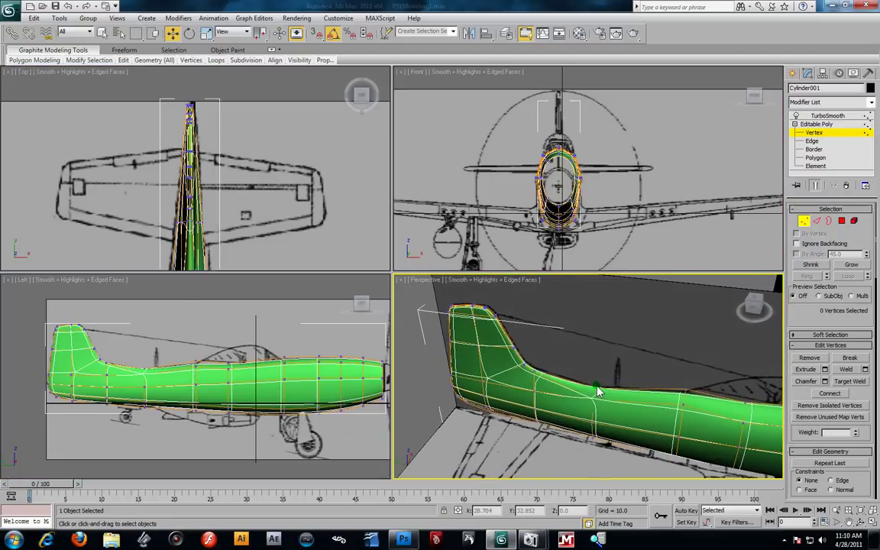
pyautogui.hotkey('alt', 'w')
pyautogui.keyDown('alt'); pyautogui.moveTo(342, 301); pyautogui.dragTo(268, 300, button='middle'); pyautogui.keyUp('alt')
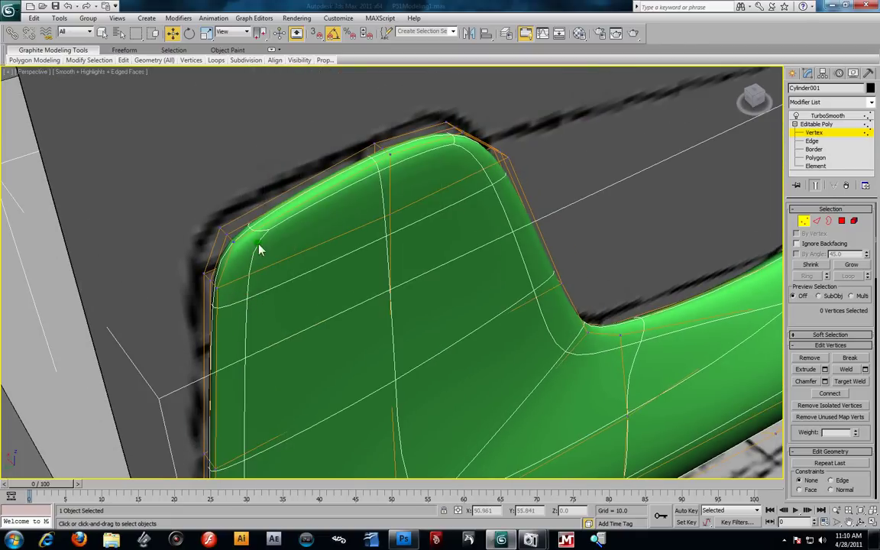
pyautogui.keyDown('alt'); pyautogui.moveTo(396, 286); pyautogui.dragTo(460, 269, button='middle'); pyautogui.keyUp('alt')
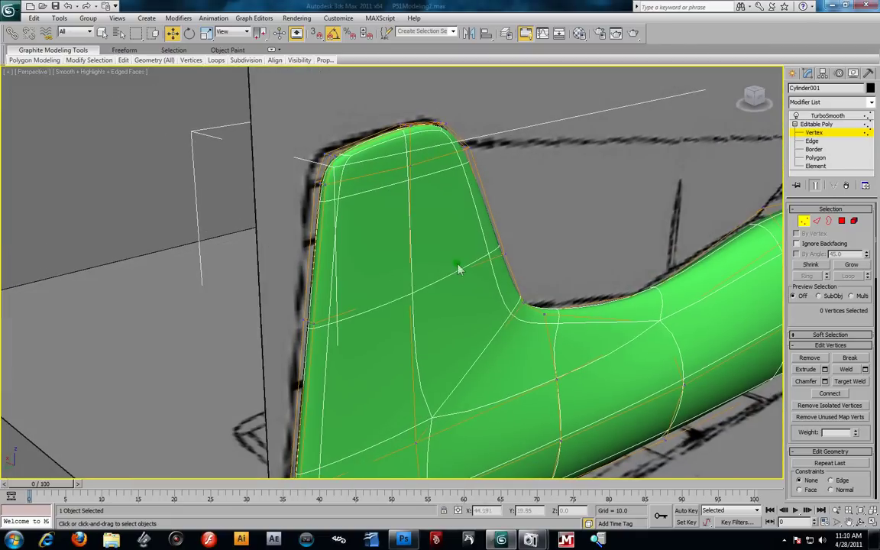